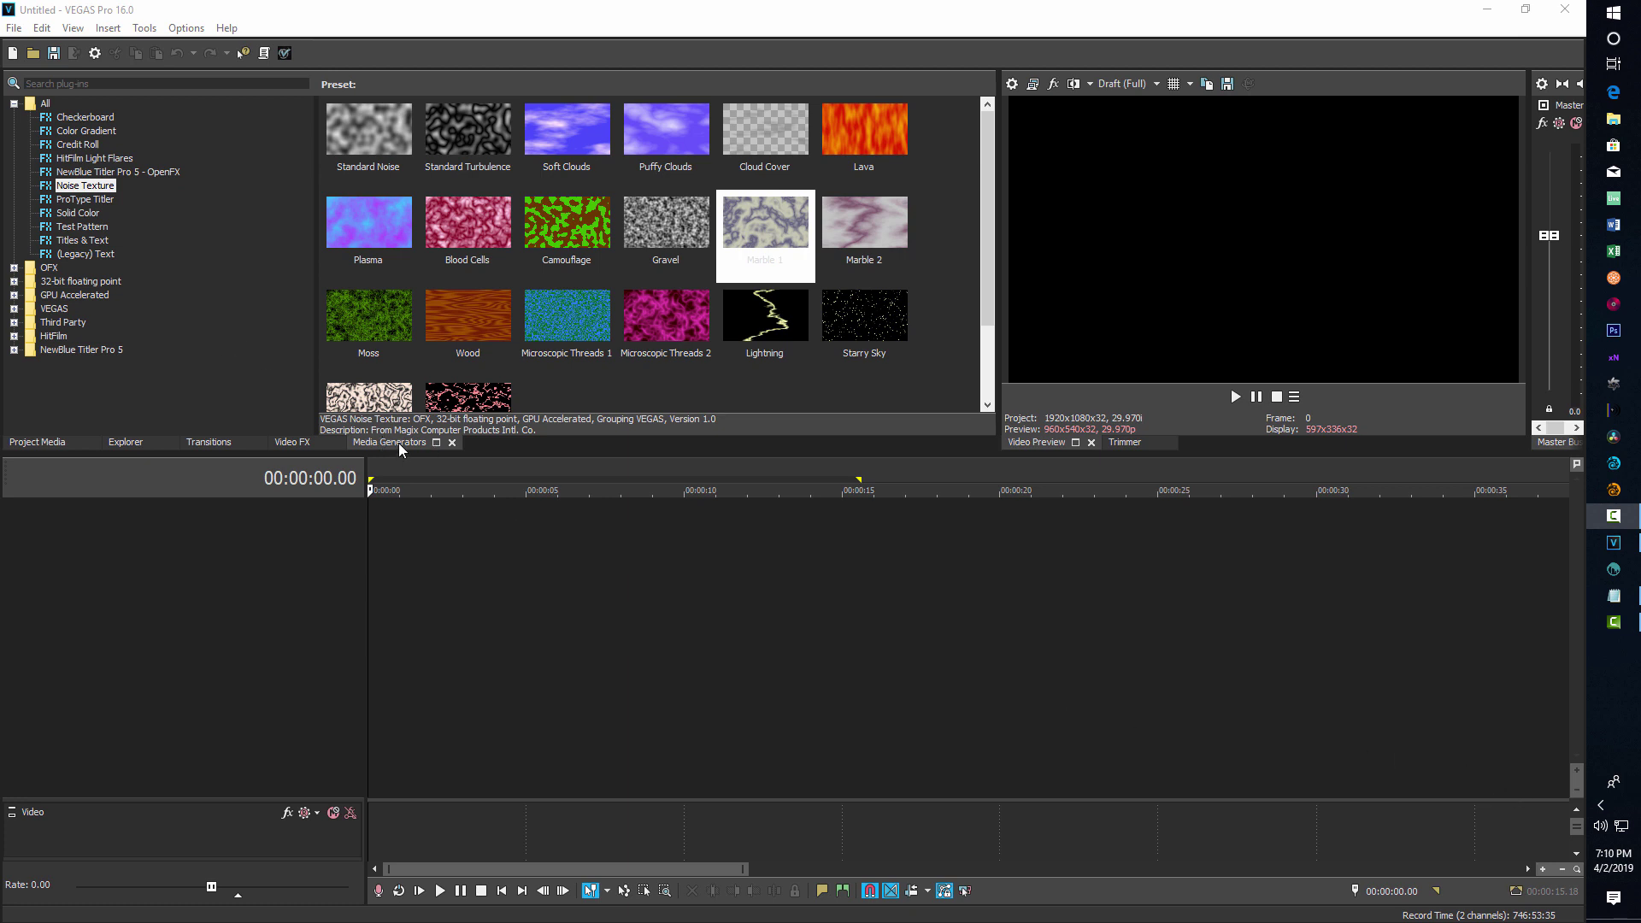
Add an empty ProType Titler clip at the start of the timeline
{"action": "left_click", "coordinate": [85, 202]}
{"action": "left_click_drag", "start_coordinate": [369, 141], "coordinate": [371, 557]}
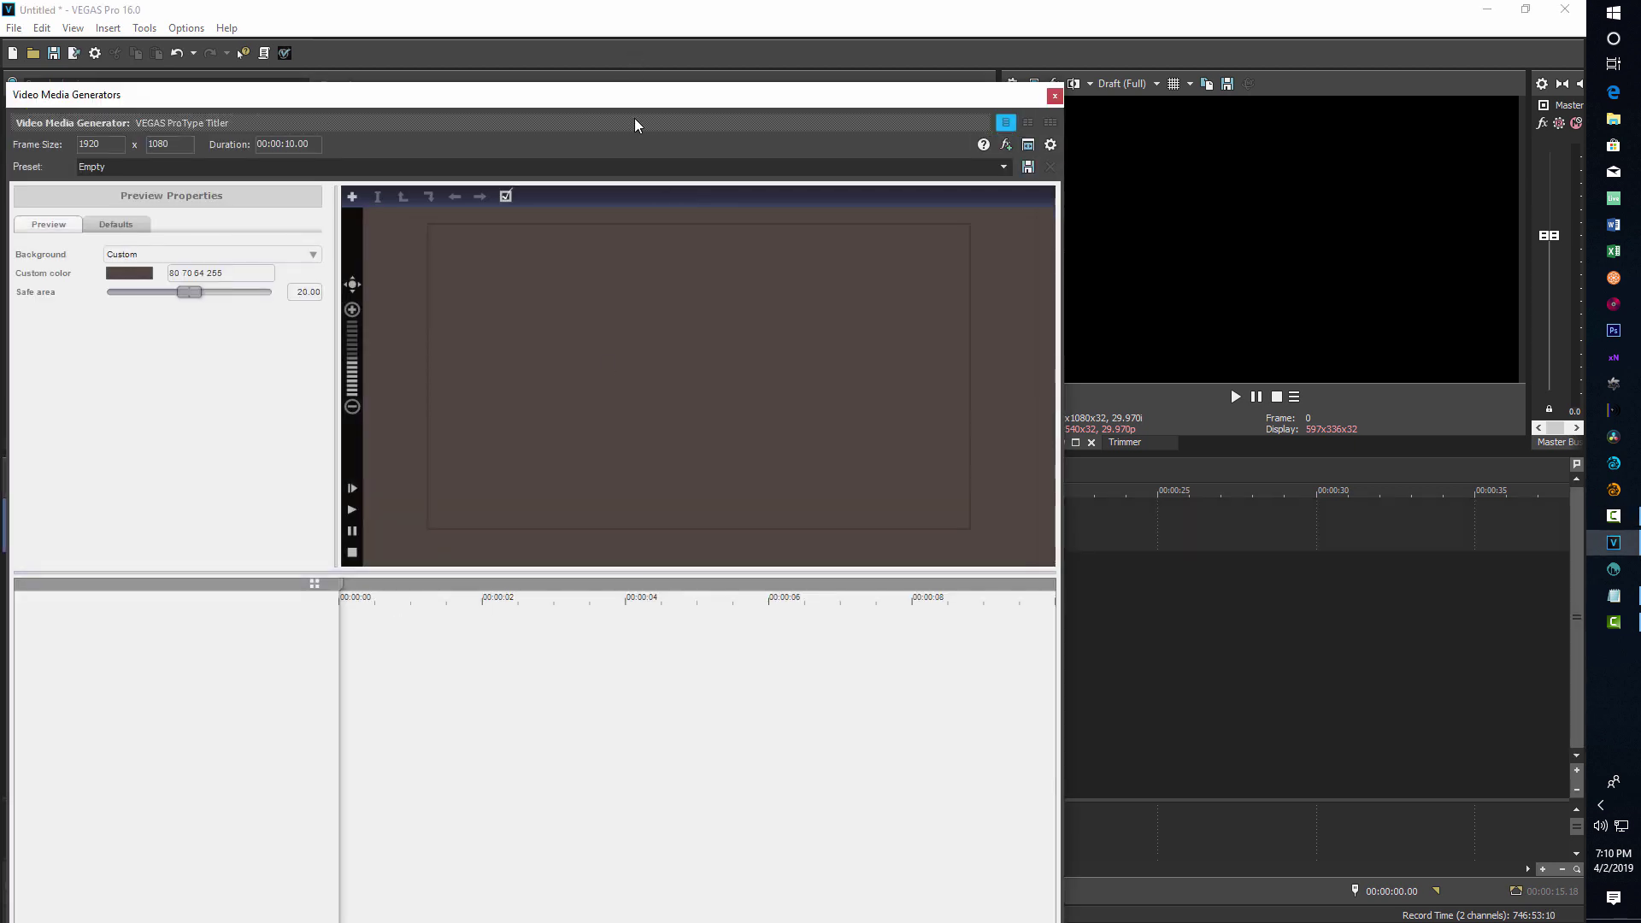
{"action": "left_click_drag", "start_coordinate": [632, 104], "coordinate": [760, 56]}
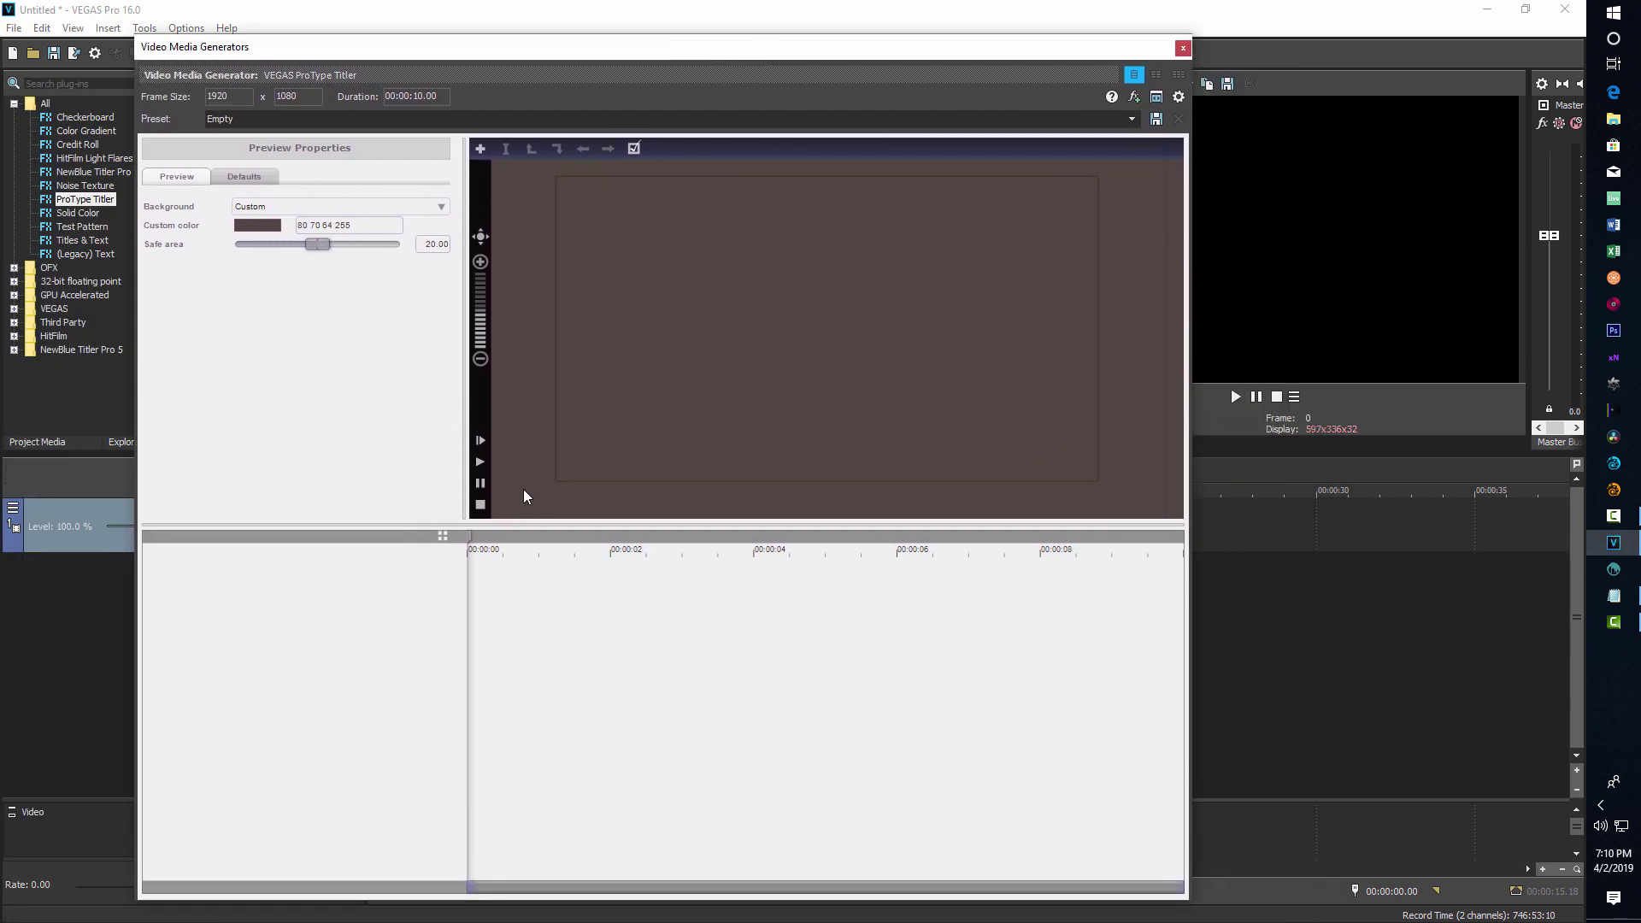
Insert the Action Flip animation from the titler's Collections into the empty title
{"action": "left_click", "coordinate": [443, 538]}
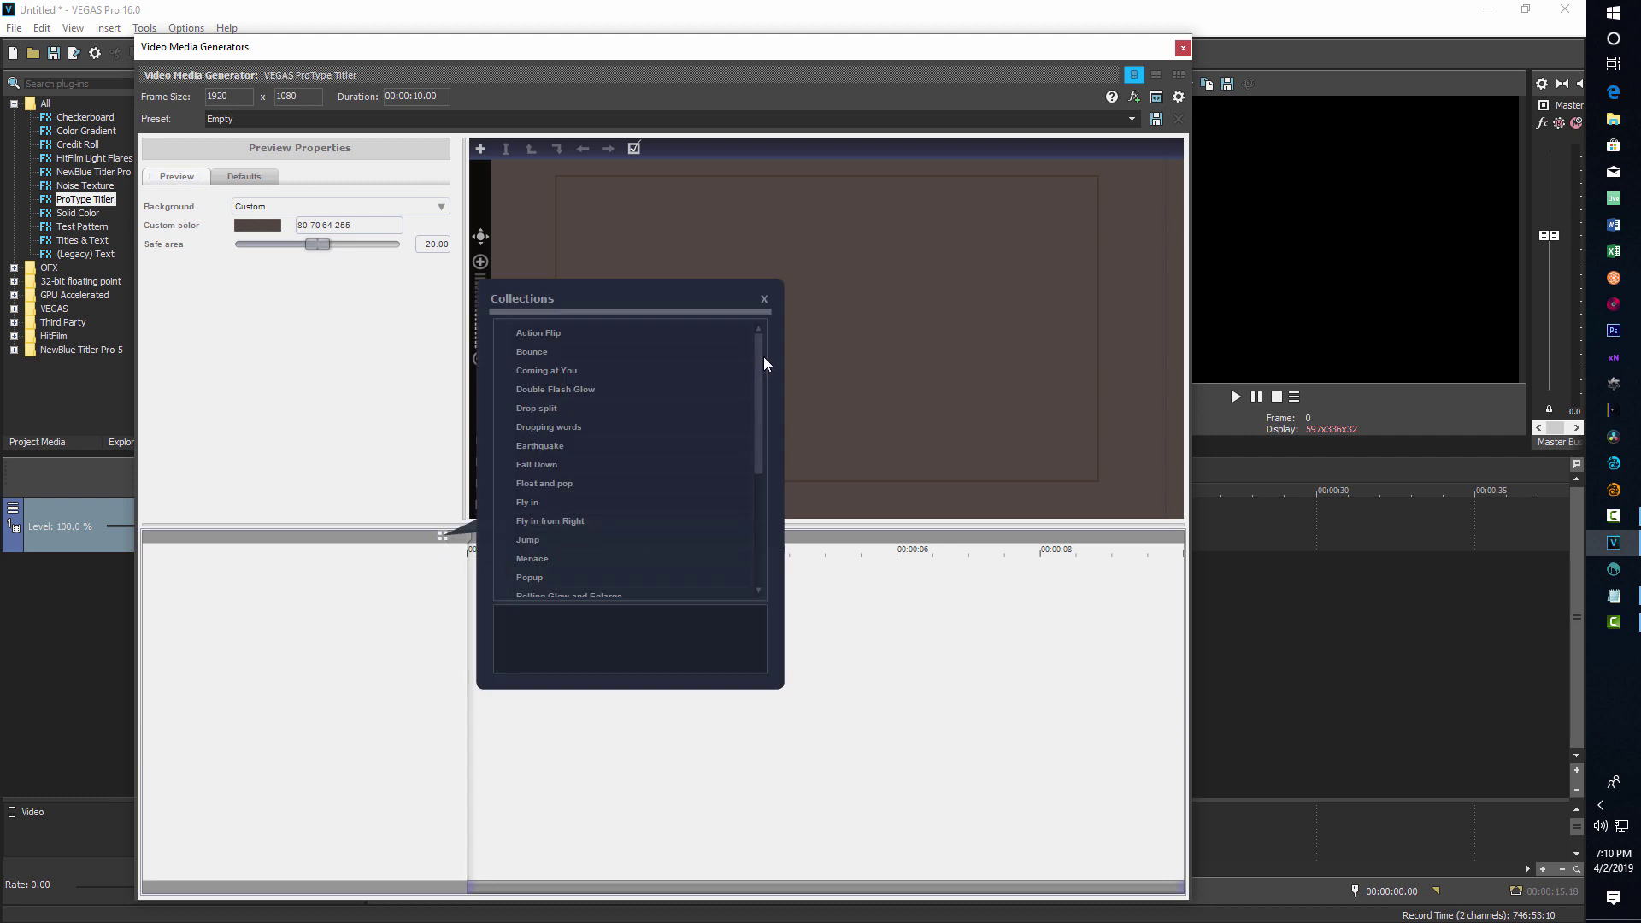
{"action": "left_click_drag", "start_coordinate": [757, 417], "coordinate": [750, 372]}
{"action": "double_click", "coordinate": [566, 333]}
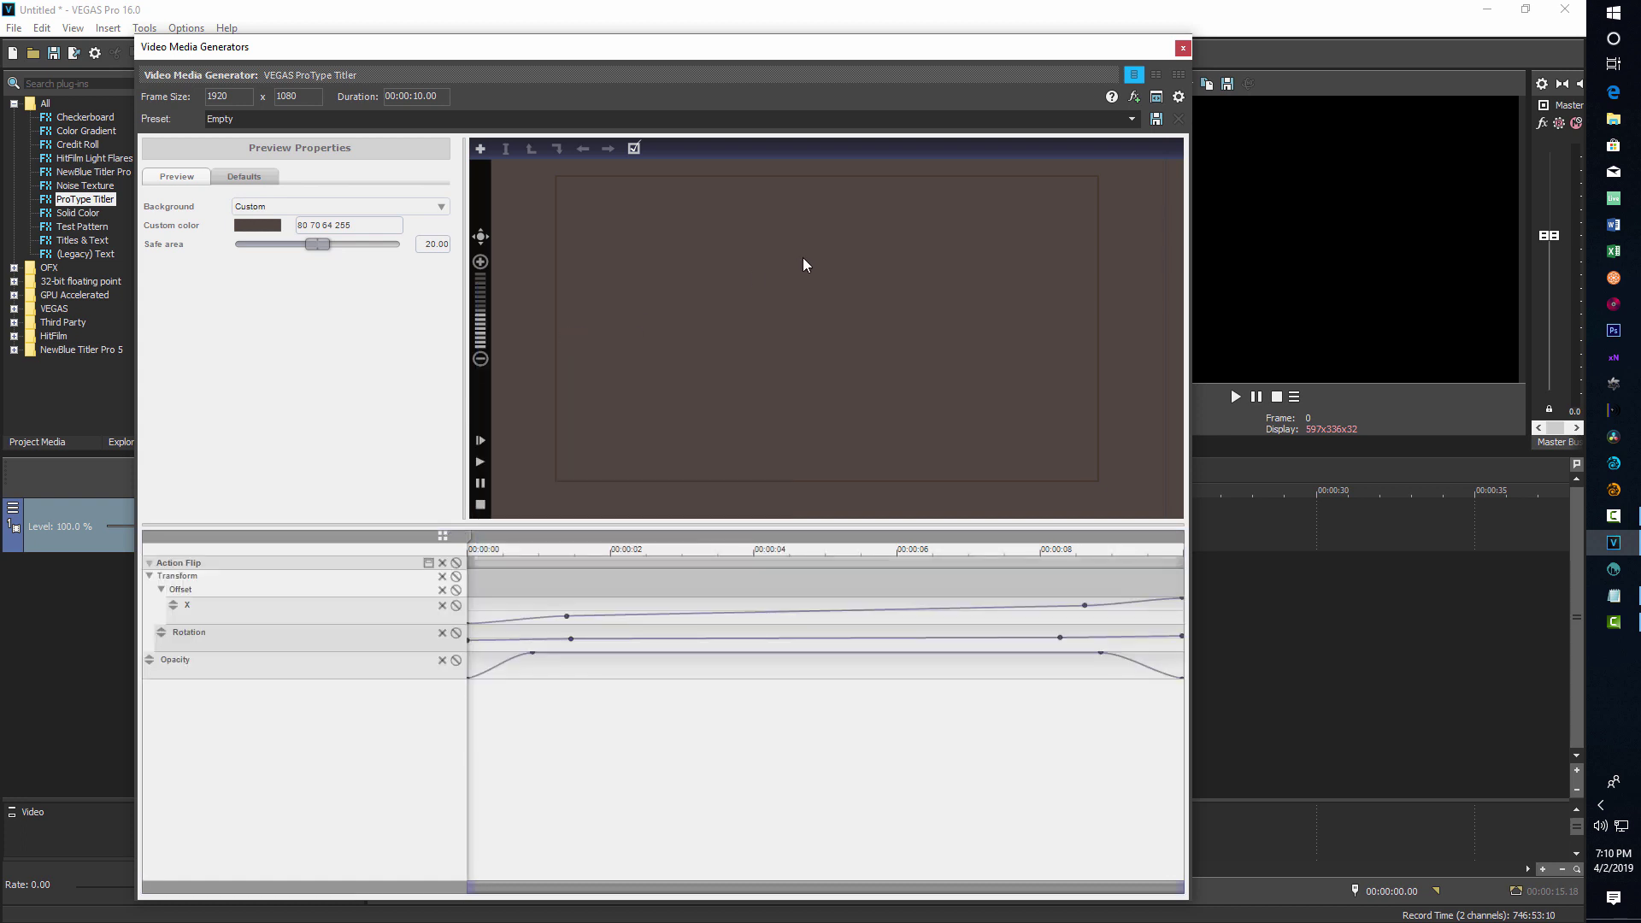
Play the Action Flip title on the project timeline to check its animation, and pause it partway through
{"action": "left_click_drag", "start_coordinate": [684, 49], "coordinate": [601, 142]}
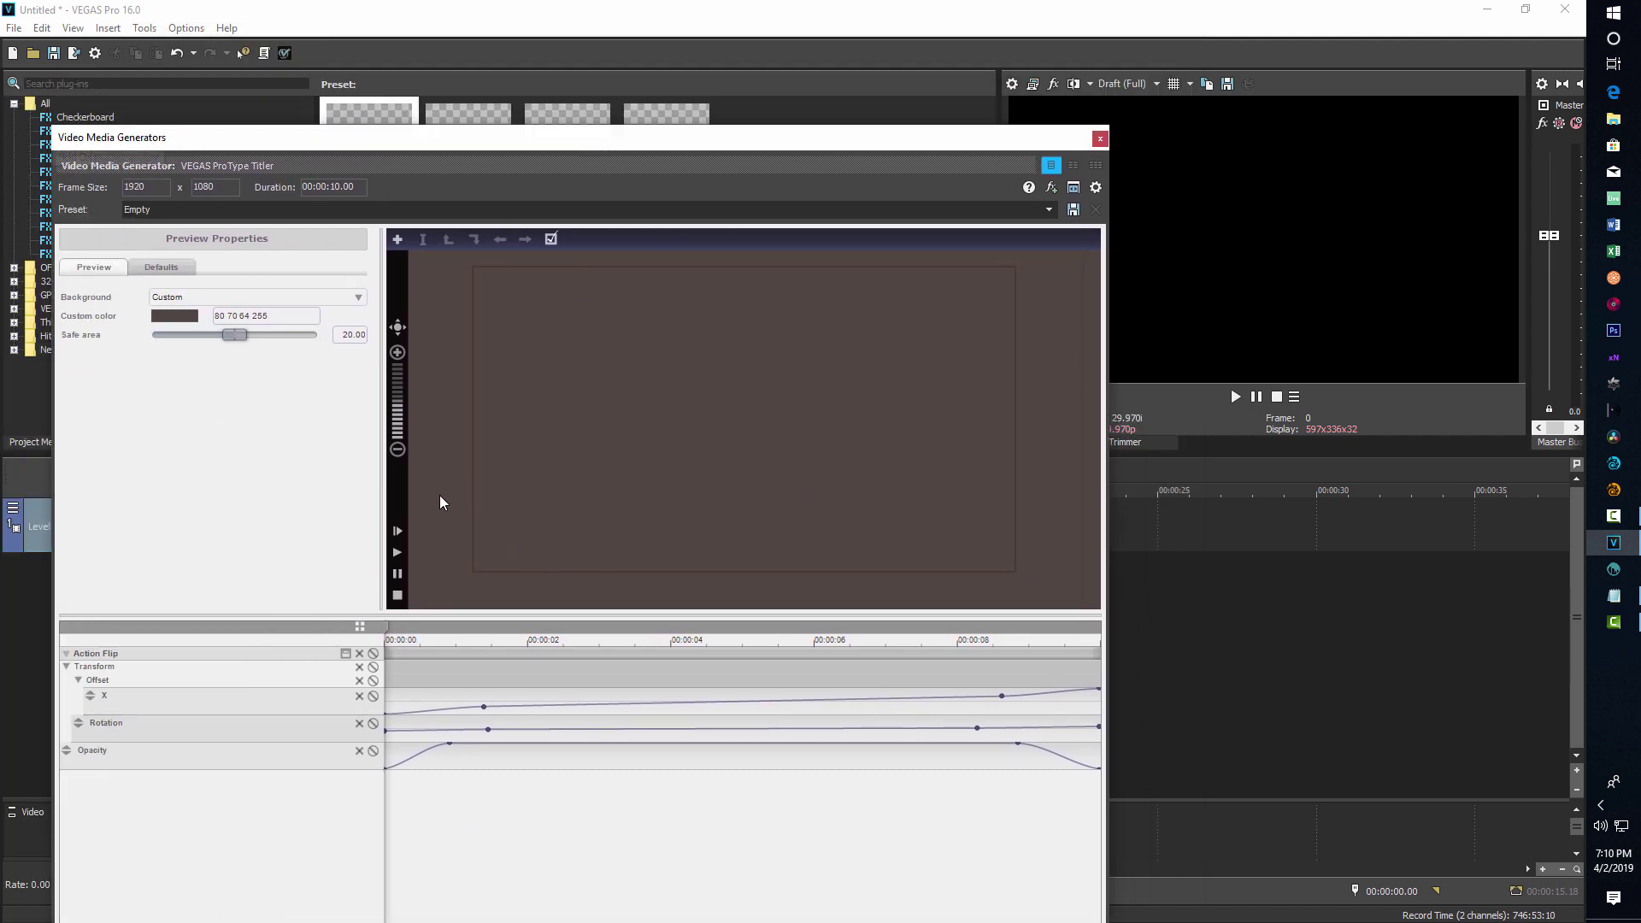
{"action": "left_click", "coordinate": [399, 552]}
{"action": "left_click_drag", "start_coordinate": [951, 137], "coordinate": [1536, 499]}
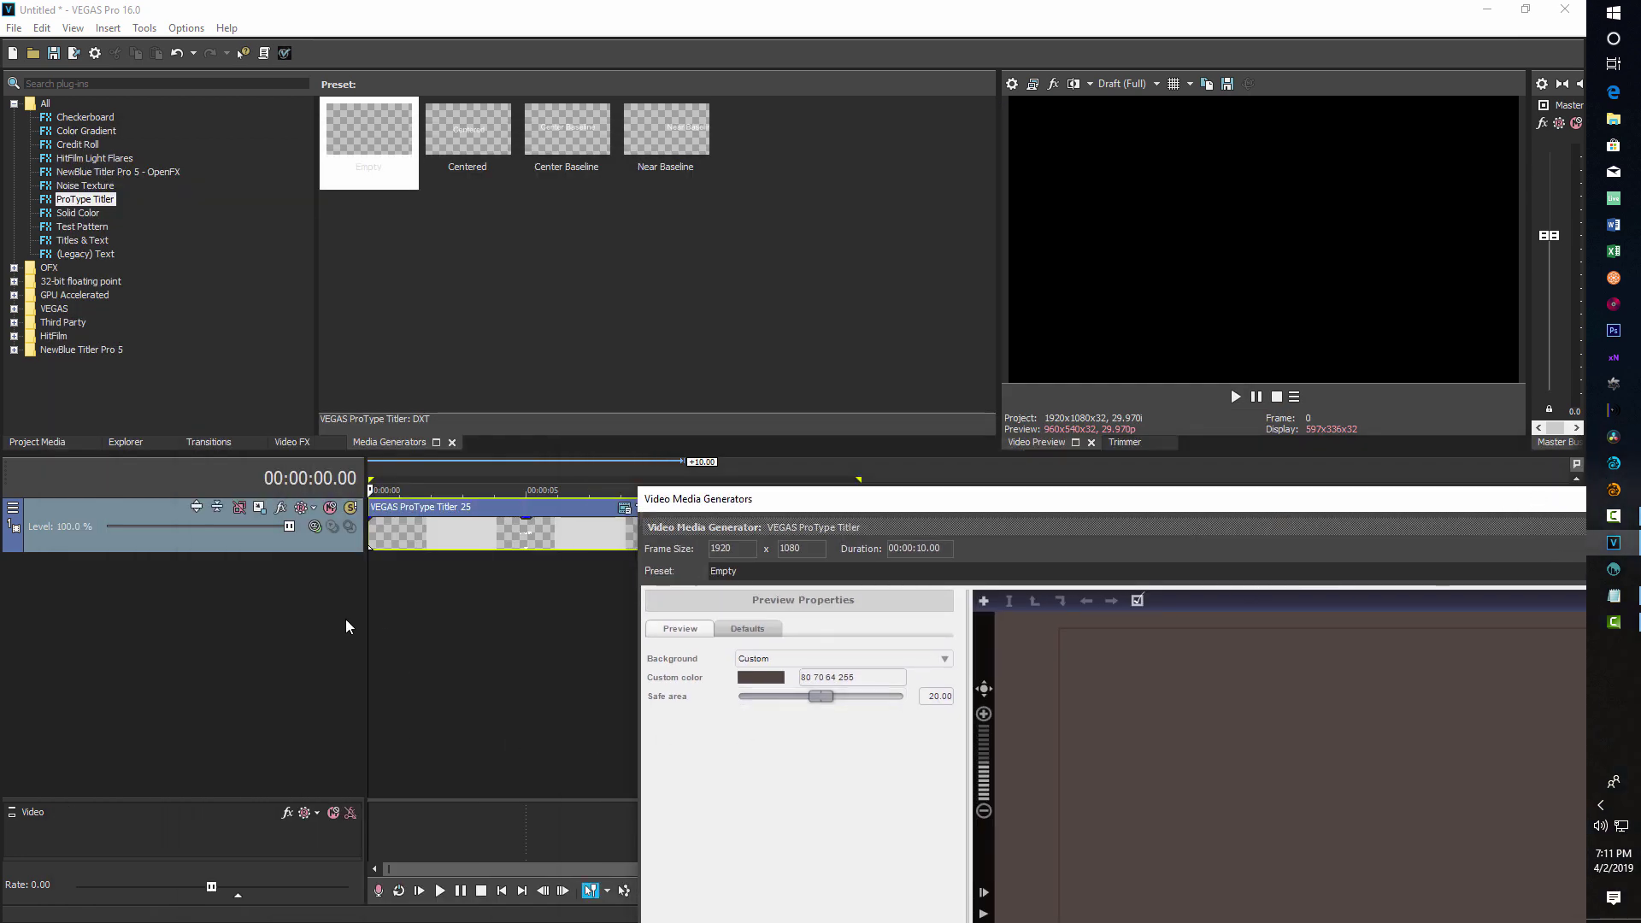
{"action": "left_click", "coordinate": [1236, 397]}
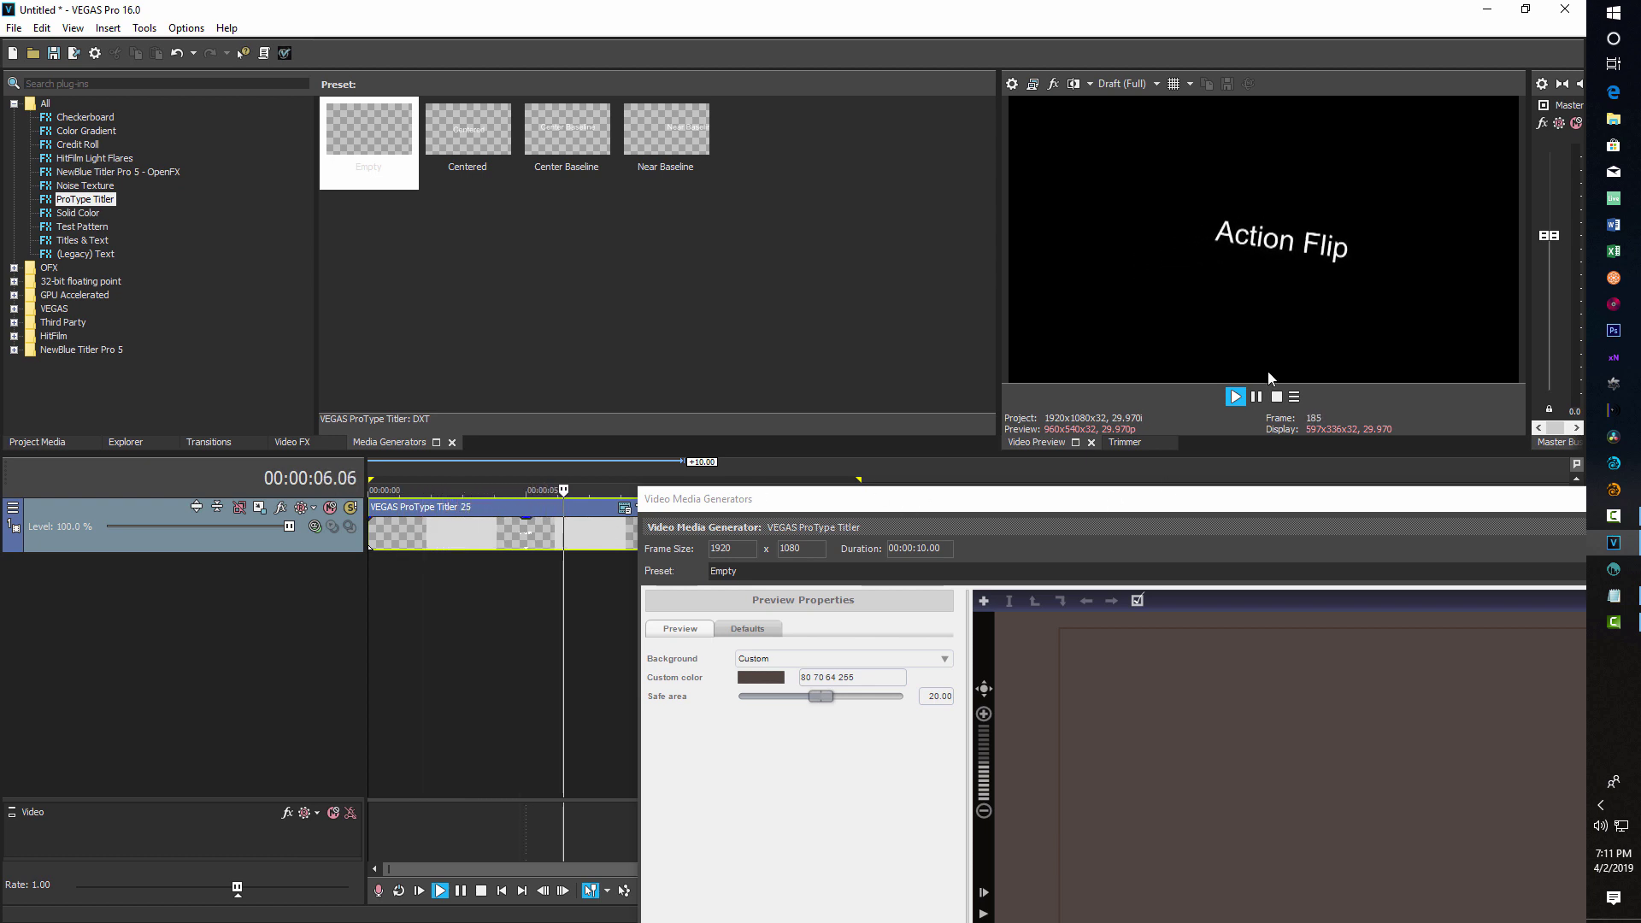
{"action": "left_click", "coordinate": [1256, 396]}
Replace the title's Action Flip text with "Do you want this?"
{"action": "left_click_drag", "start_coordinate": [1097, 503], "coordinate": [564, 182]}
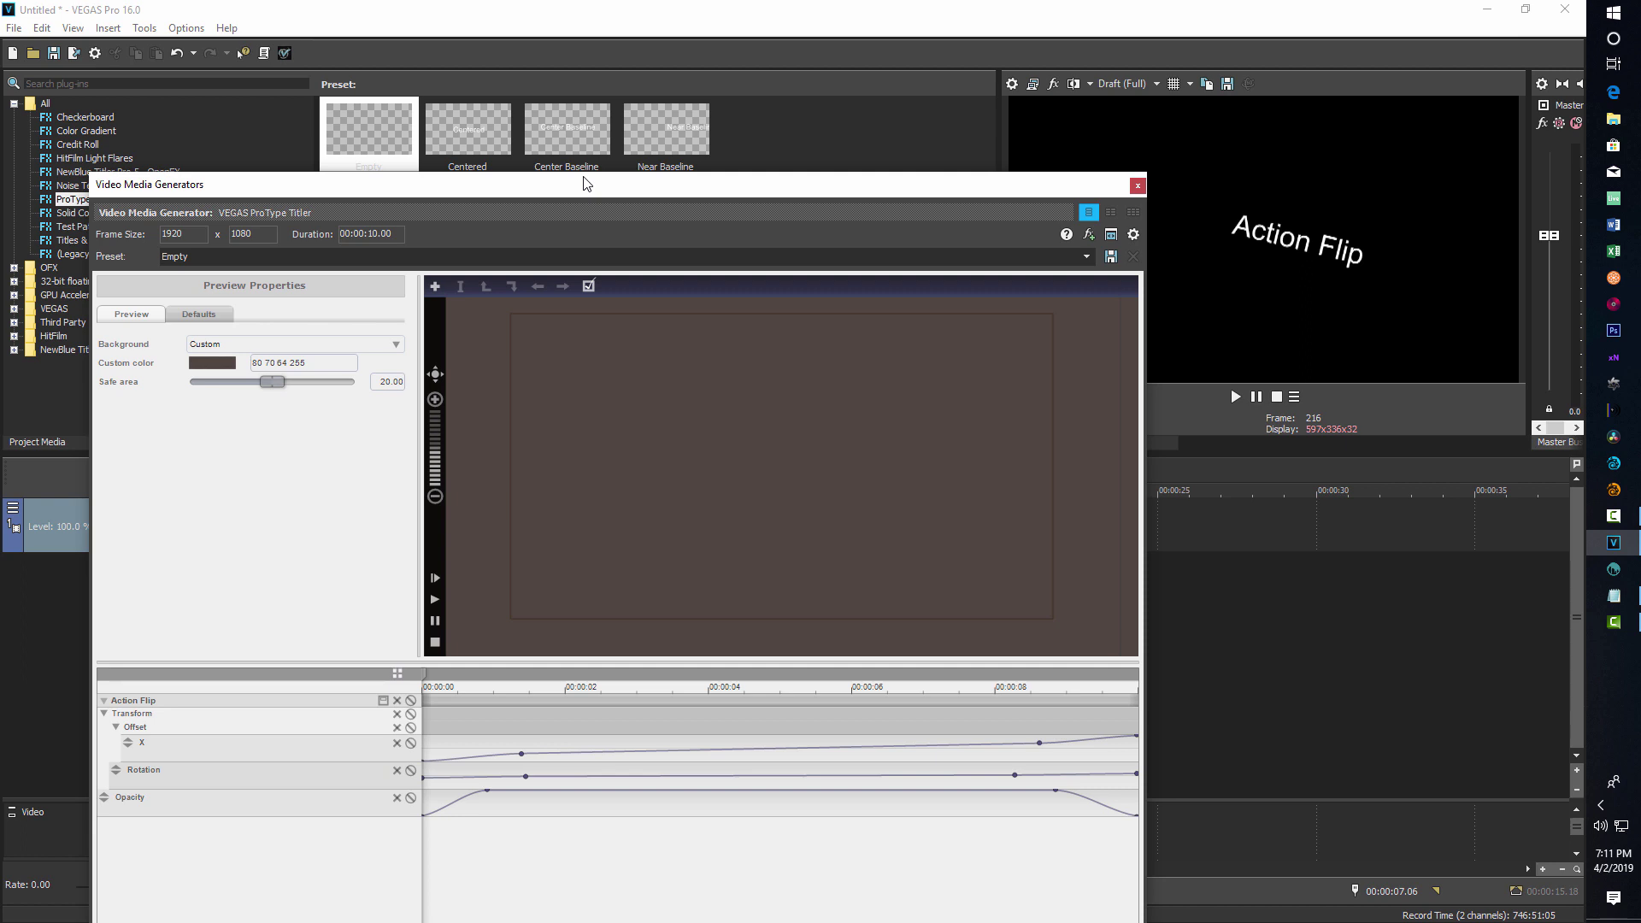
{"action": "left_click", "coordinate": [882, 843]}
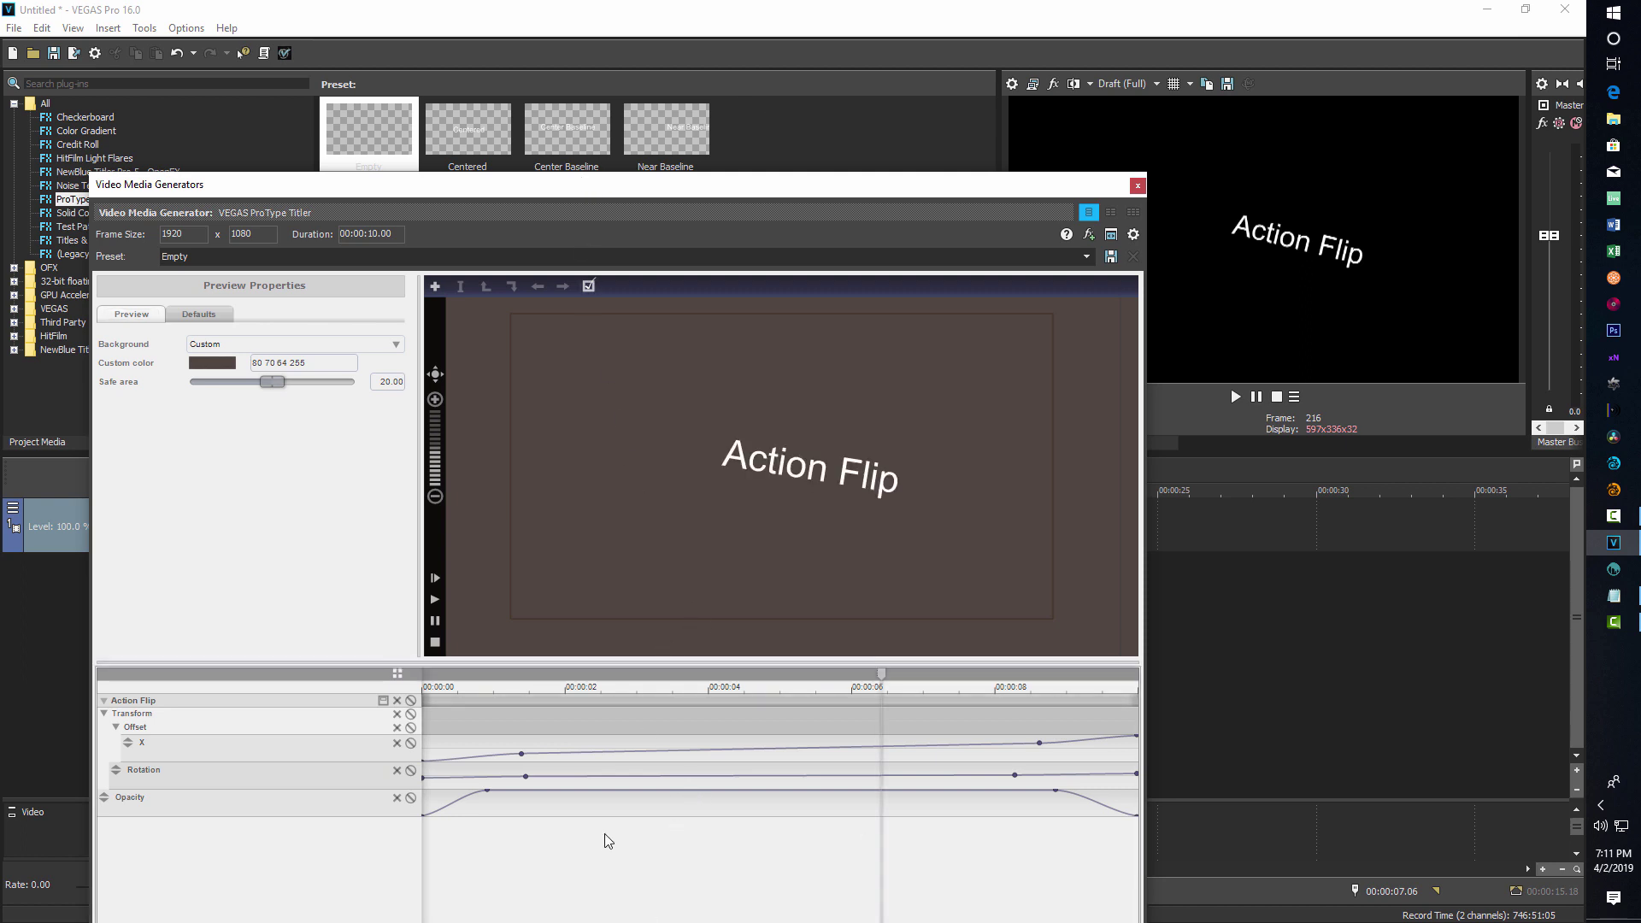
{"action": "left_click", "coordinate": [795, 479]}
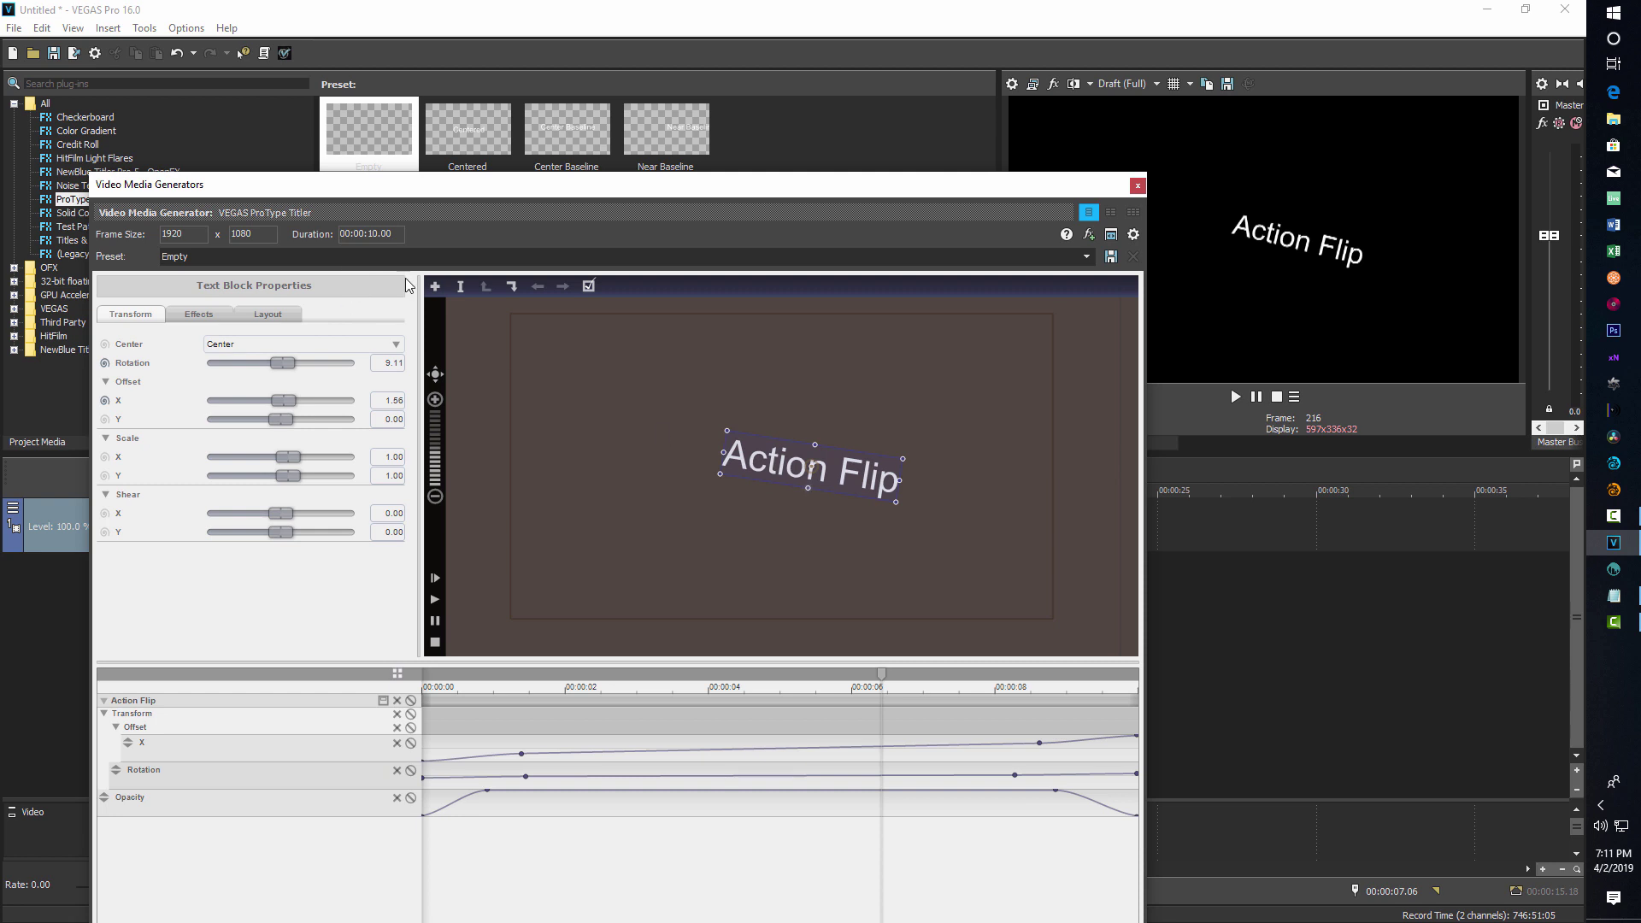
{"action": "left_click", "coordinate": [461, 290]}
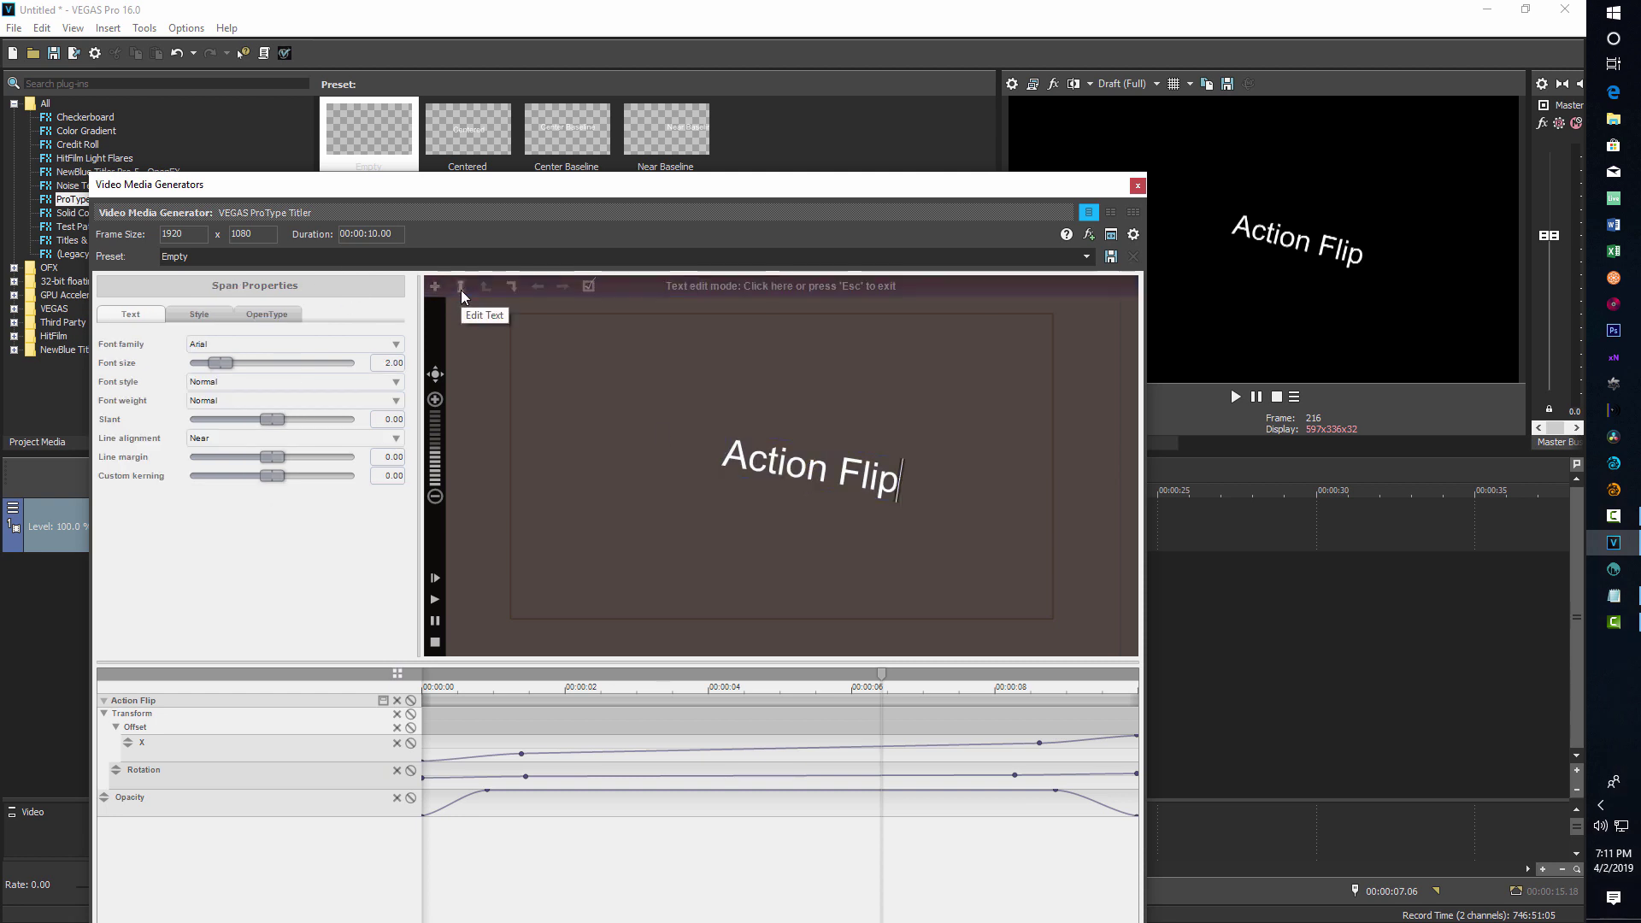
{"action": "left_click", "coordinate": [725, 472]}
{"action": "left_click_drag", "start_coordinate": [724, 472], "coordinate": [968, 489]}
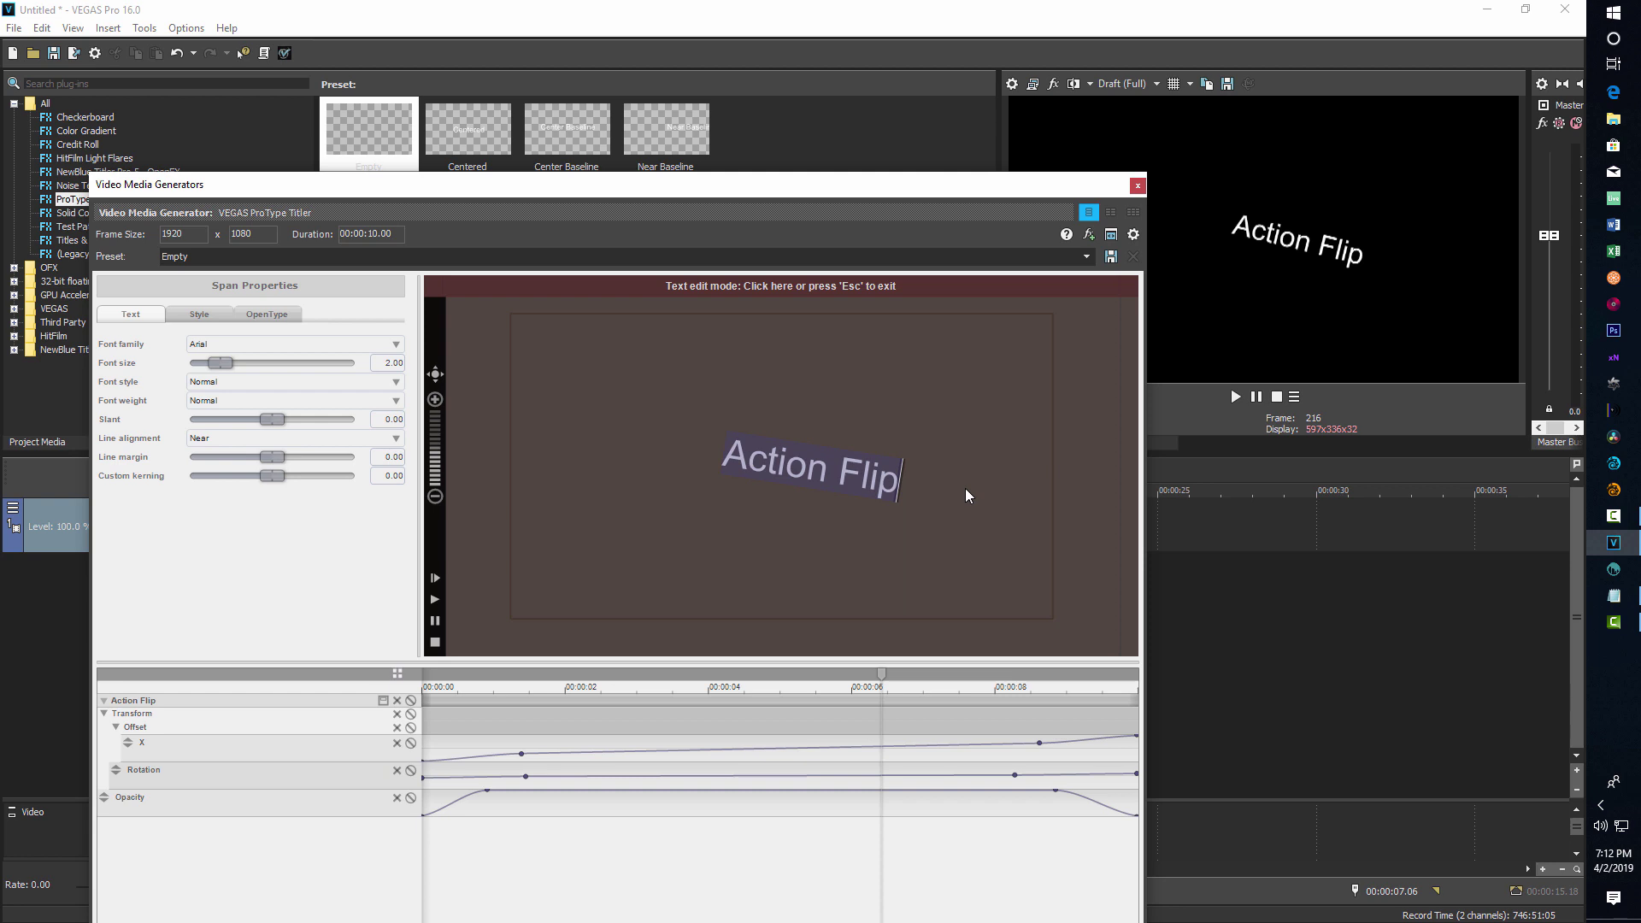
{"action": "type", "text": "Do you"}
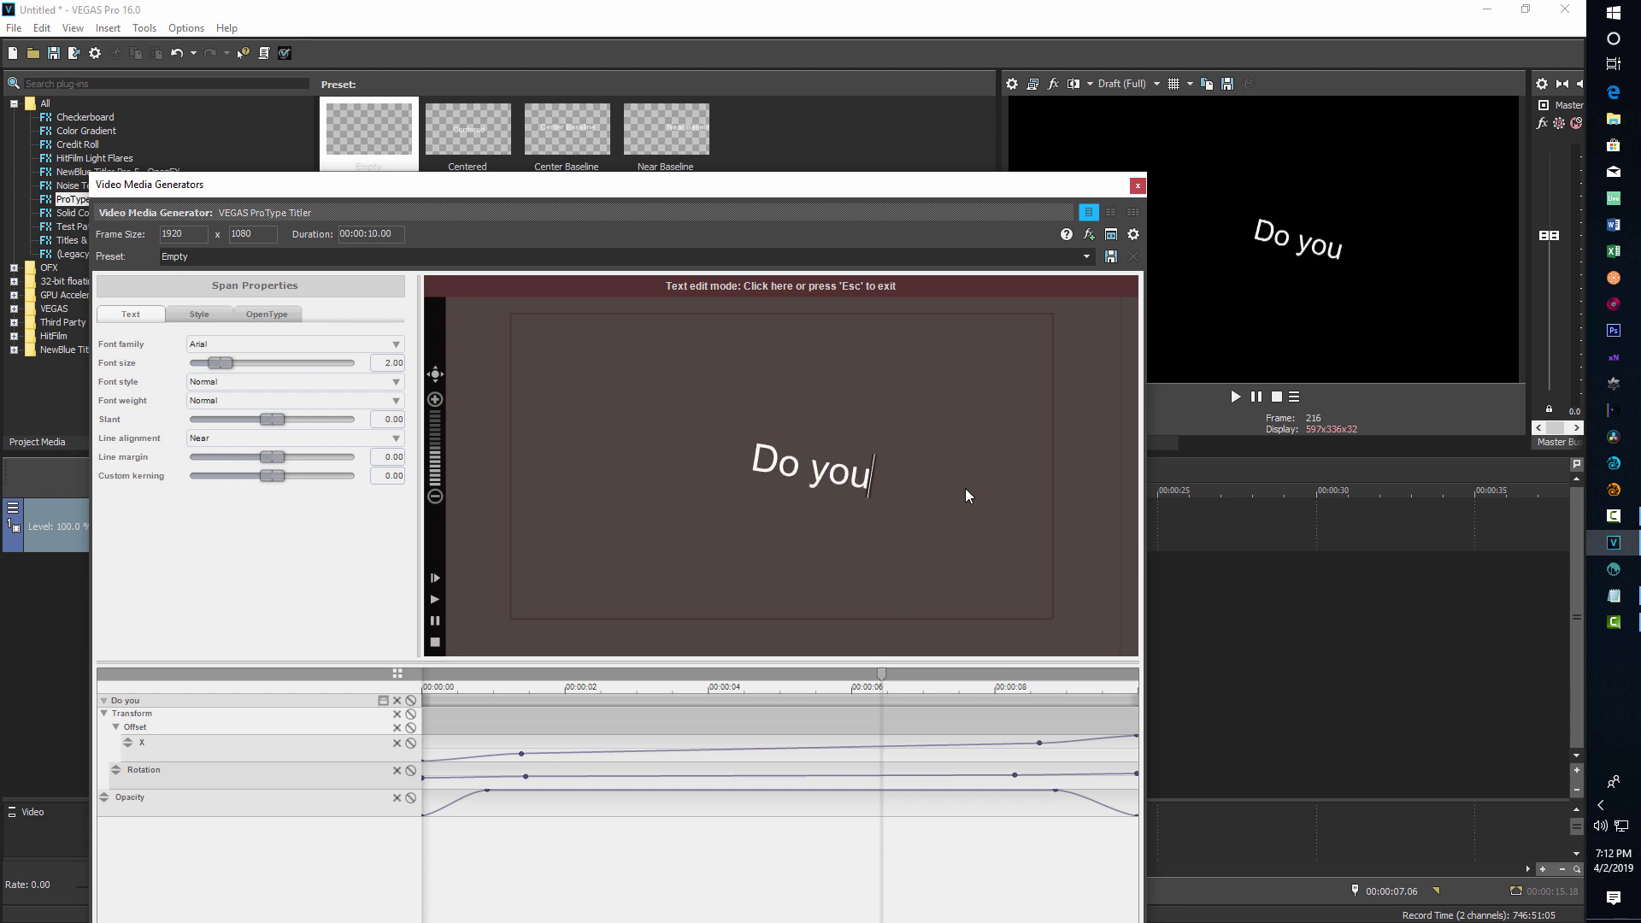
{"action": "type", "text": " want this?"}
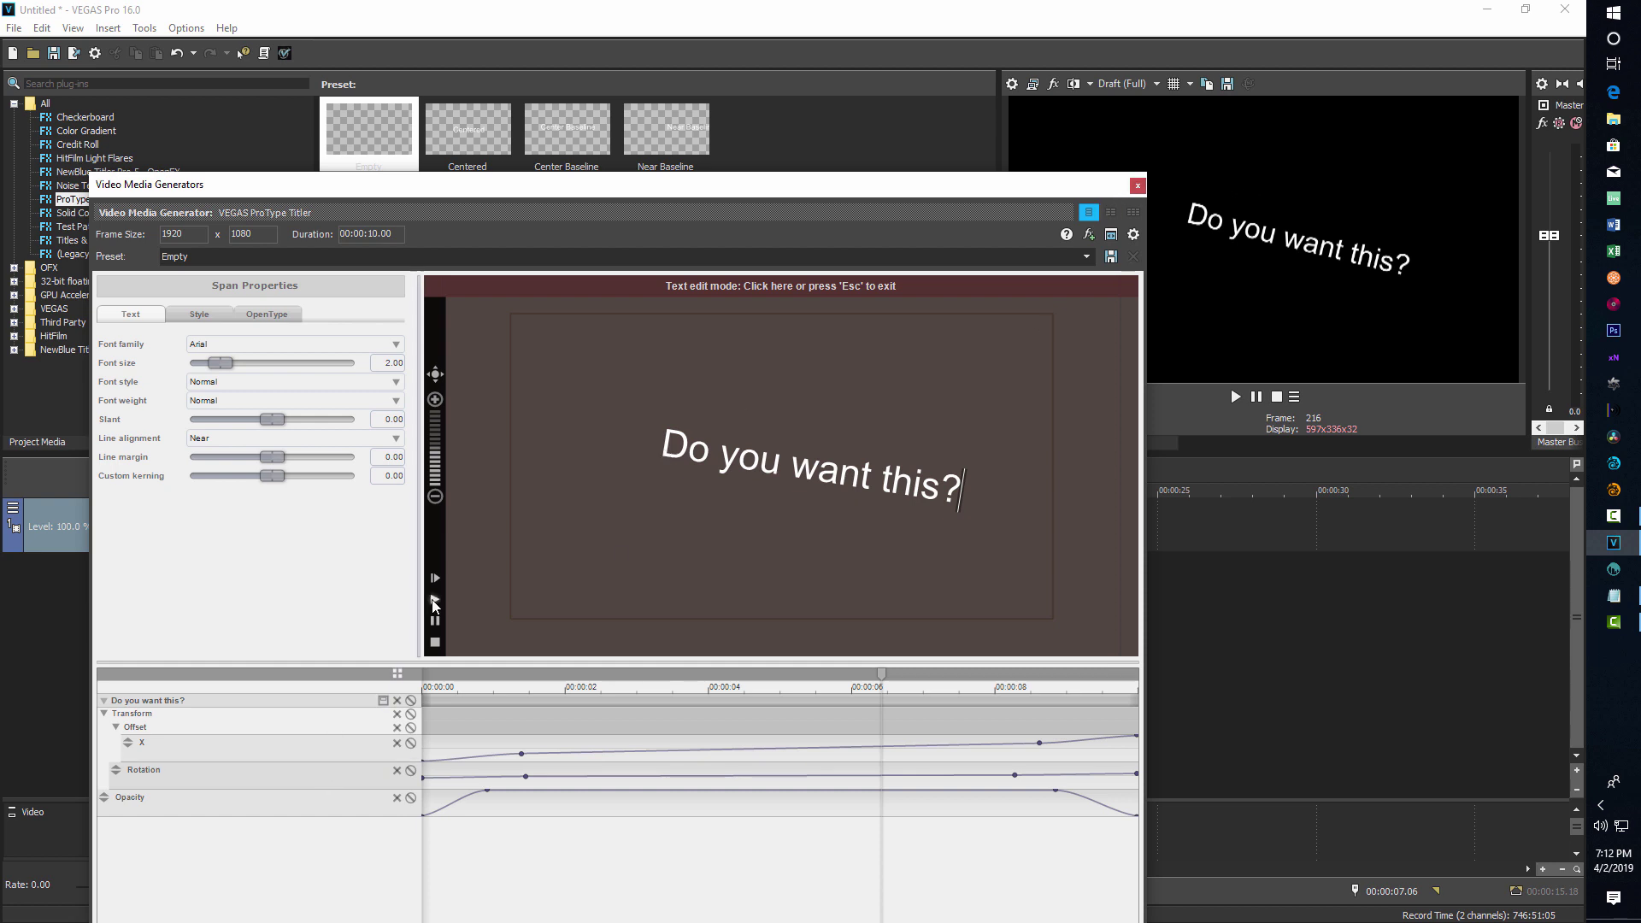
Set the whole title text to the Earthbound font at size 2.46
{"action": "left_click", "coordinate": [435, 601]}
{"action": "left_click", "coordinate": [663, 453]}
{"action": "left_click_drag", "start_coordinate": [665, 453], "coordinate": [997, 516]}
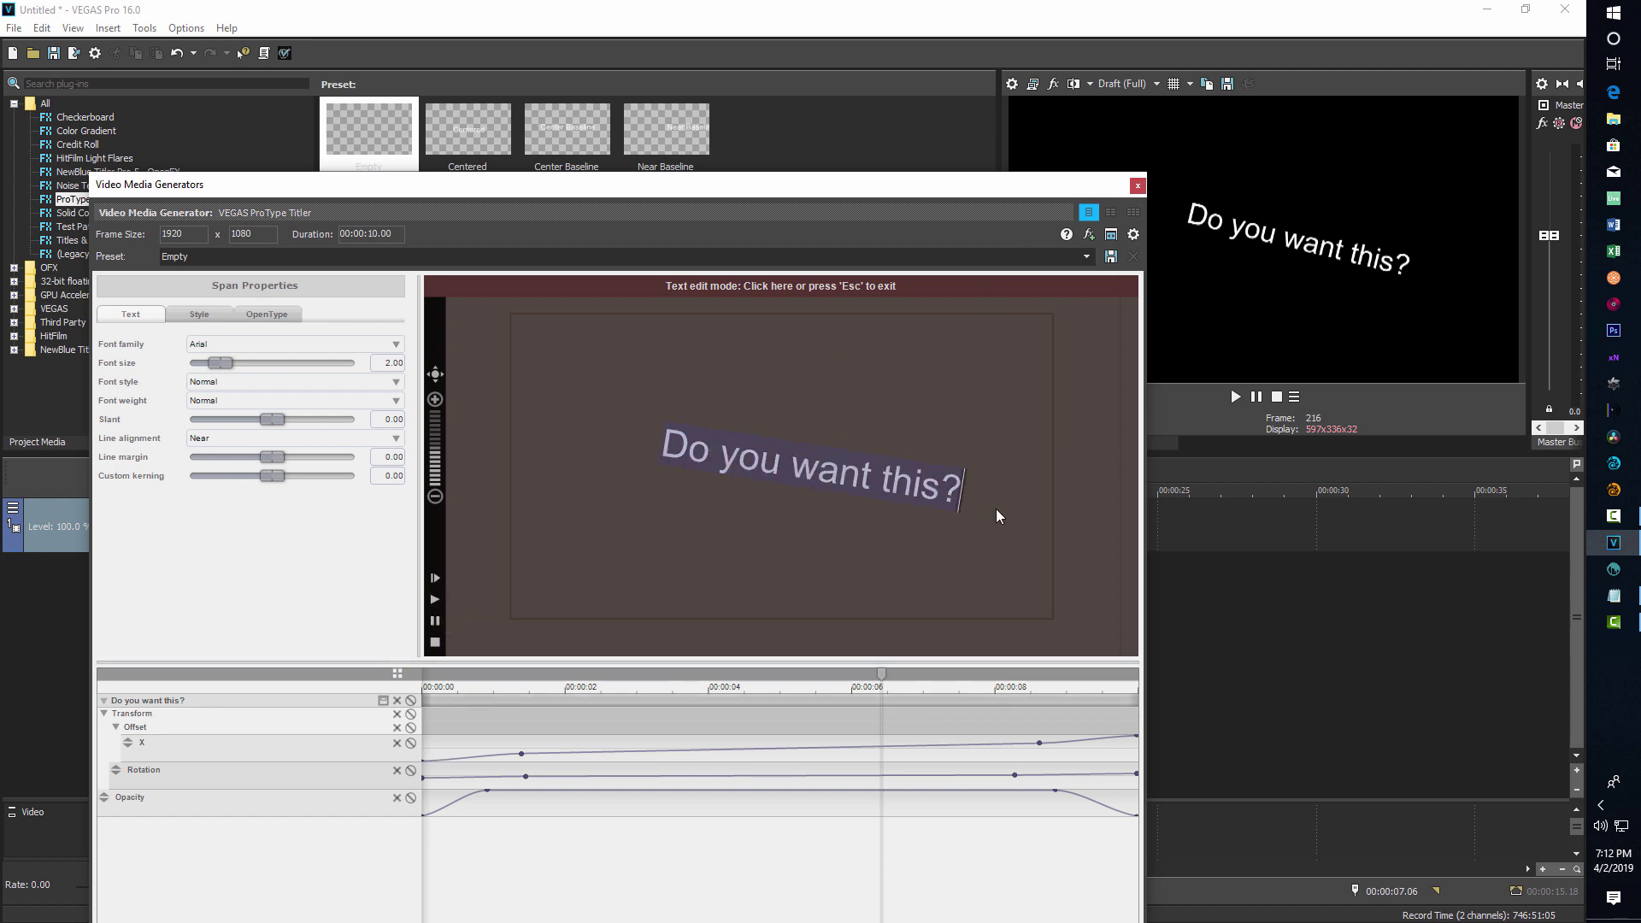
{"action": "left_click", "coordinate": [395, 345]}
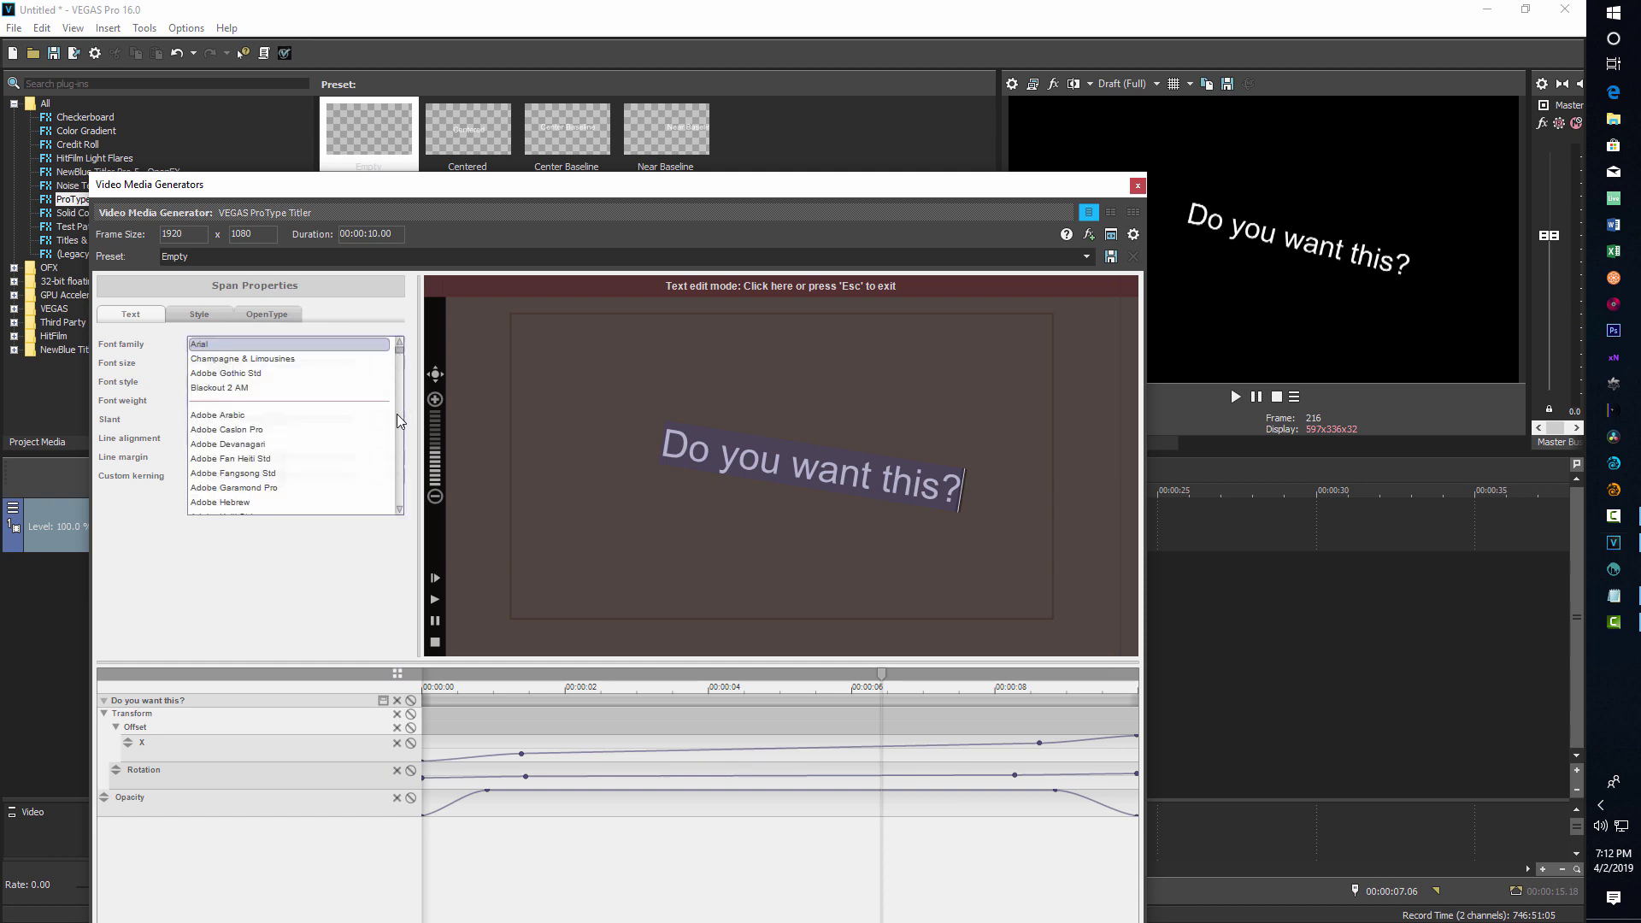
{"action": "left_click_drag", "start_coordinate": [400, 359], "coordinate": [399, 396]}
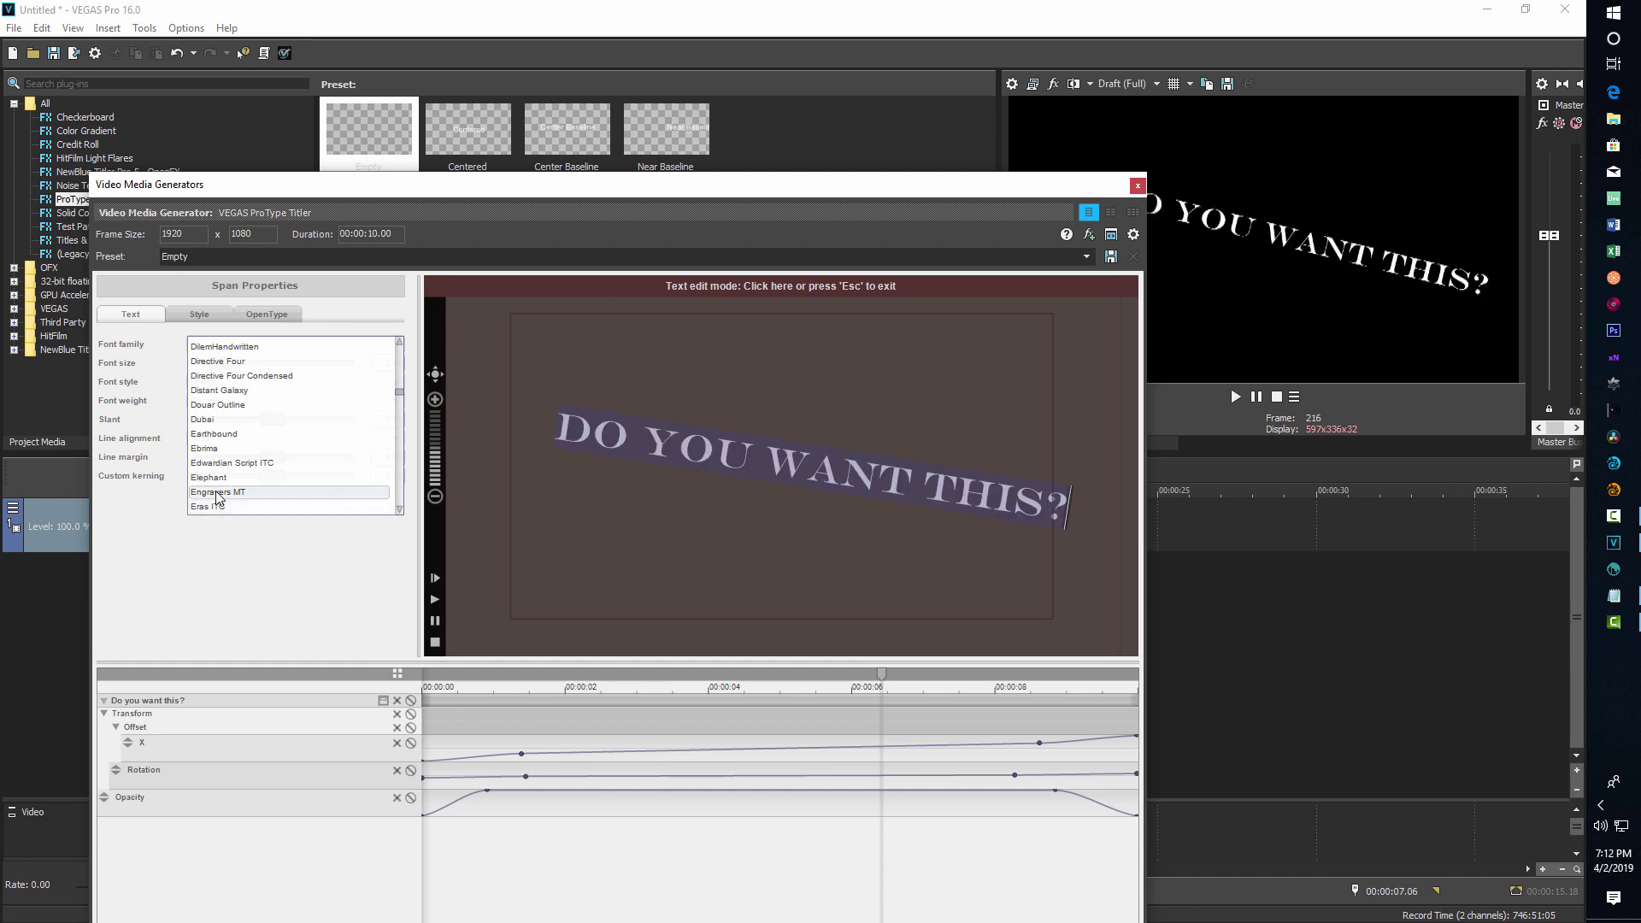
{"action": "left_click", "coordinate": [220, 436]}
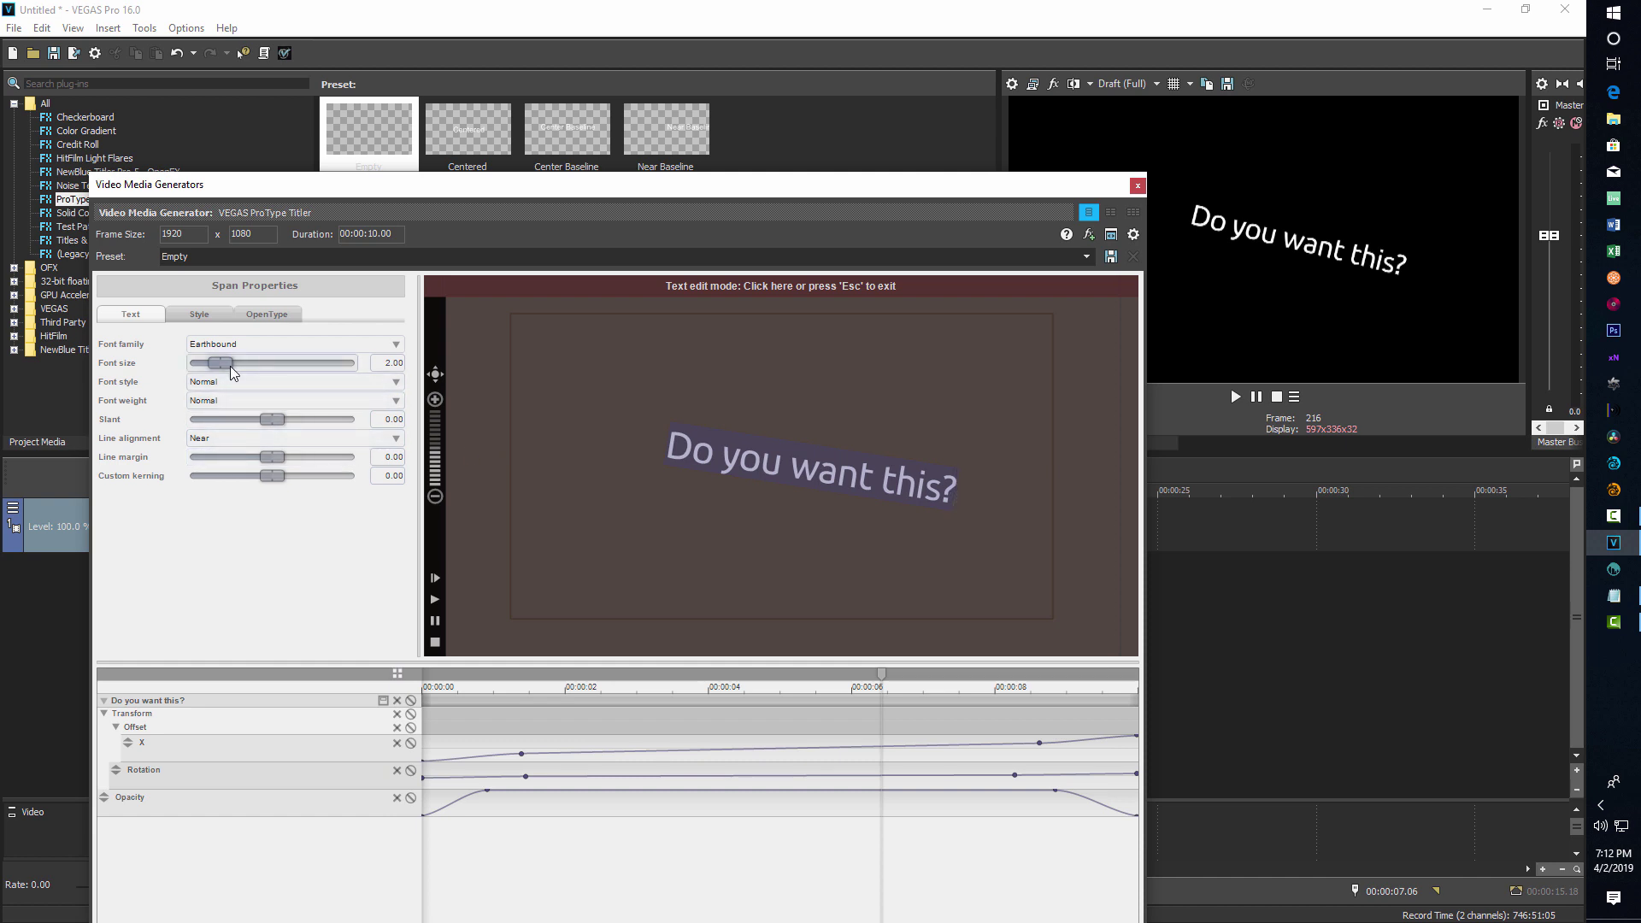
{"action": "left_click_drag", "start_coordinate": [233, 370], "coordinate": [236, 371]}
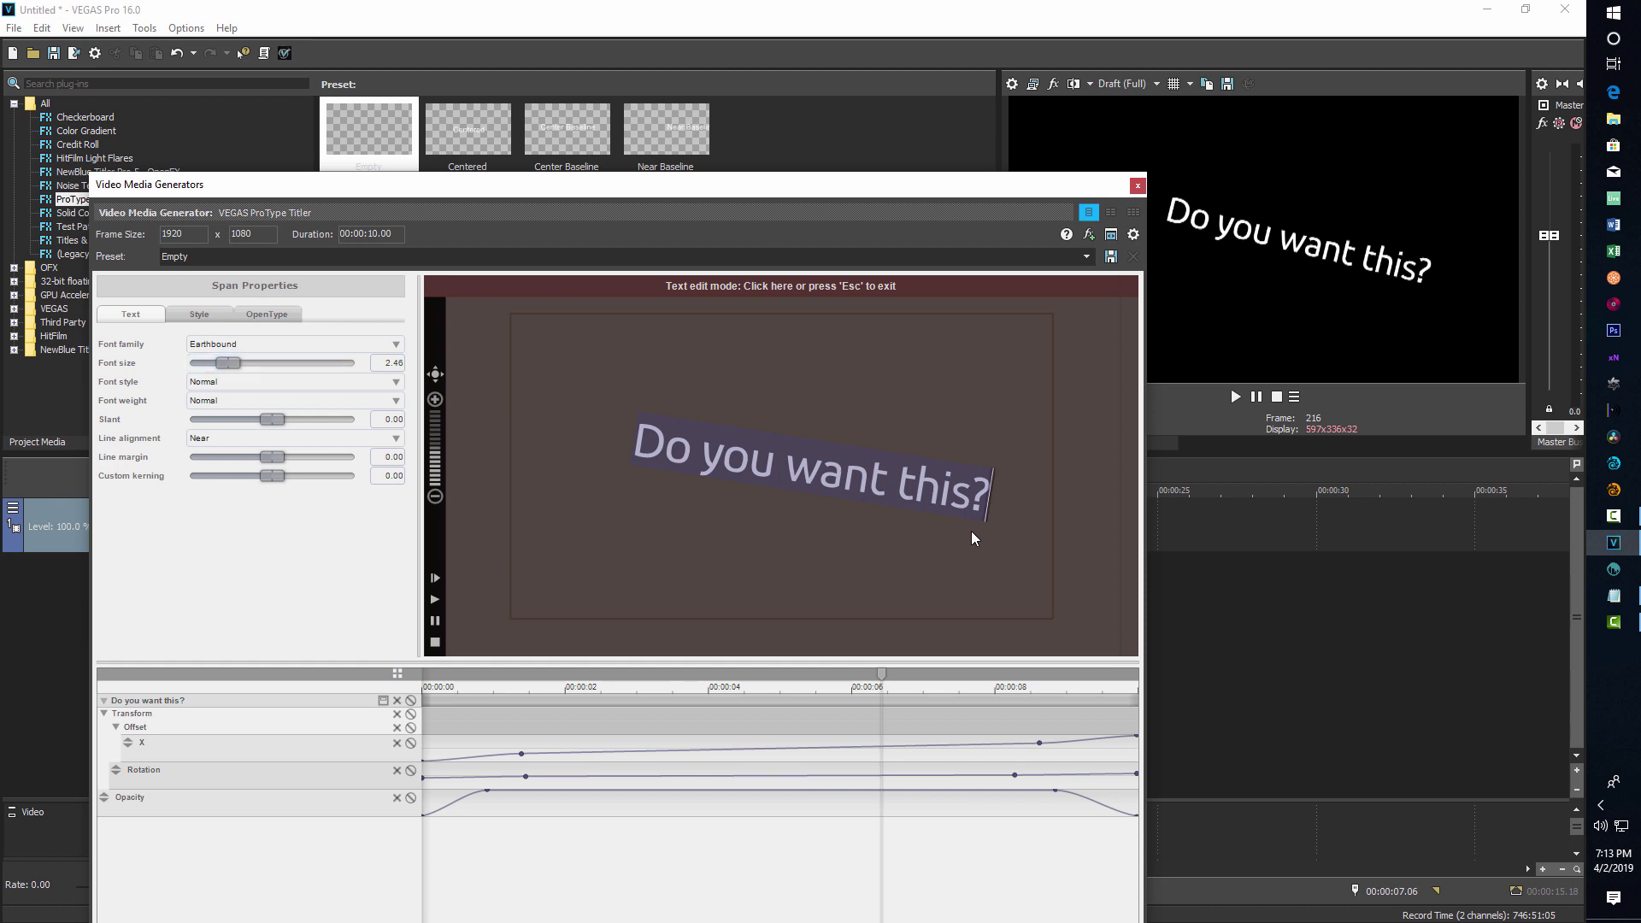
Change the selected text's fill color to light cyan by lowering its red value to about 118
{"action": "left_click", "coordinate": [199, 314]}
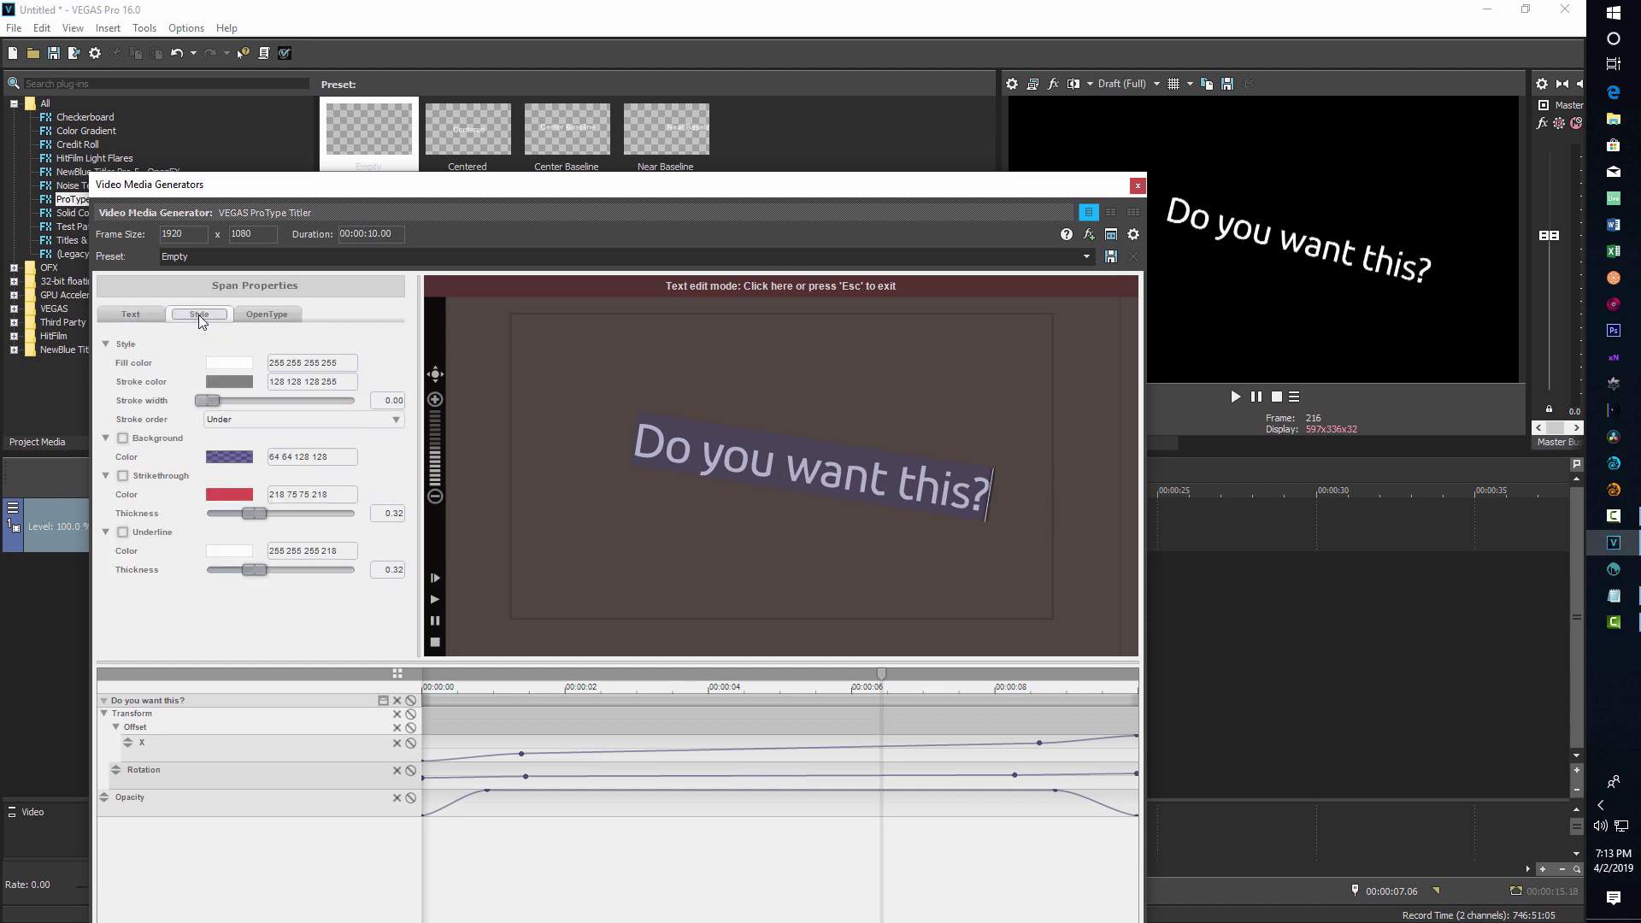
{"action": "left_click", "coordinate": [220, 365]}
{"action": "left_click_drag", "start_coordinate": [508, 421], "coordinate": [438, 424]}
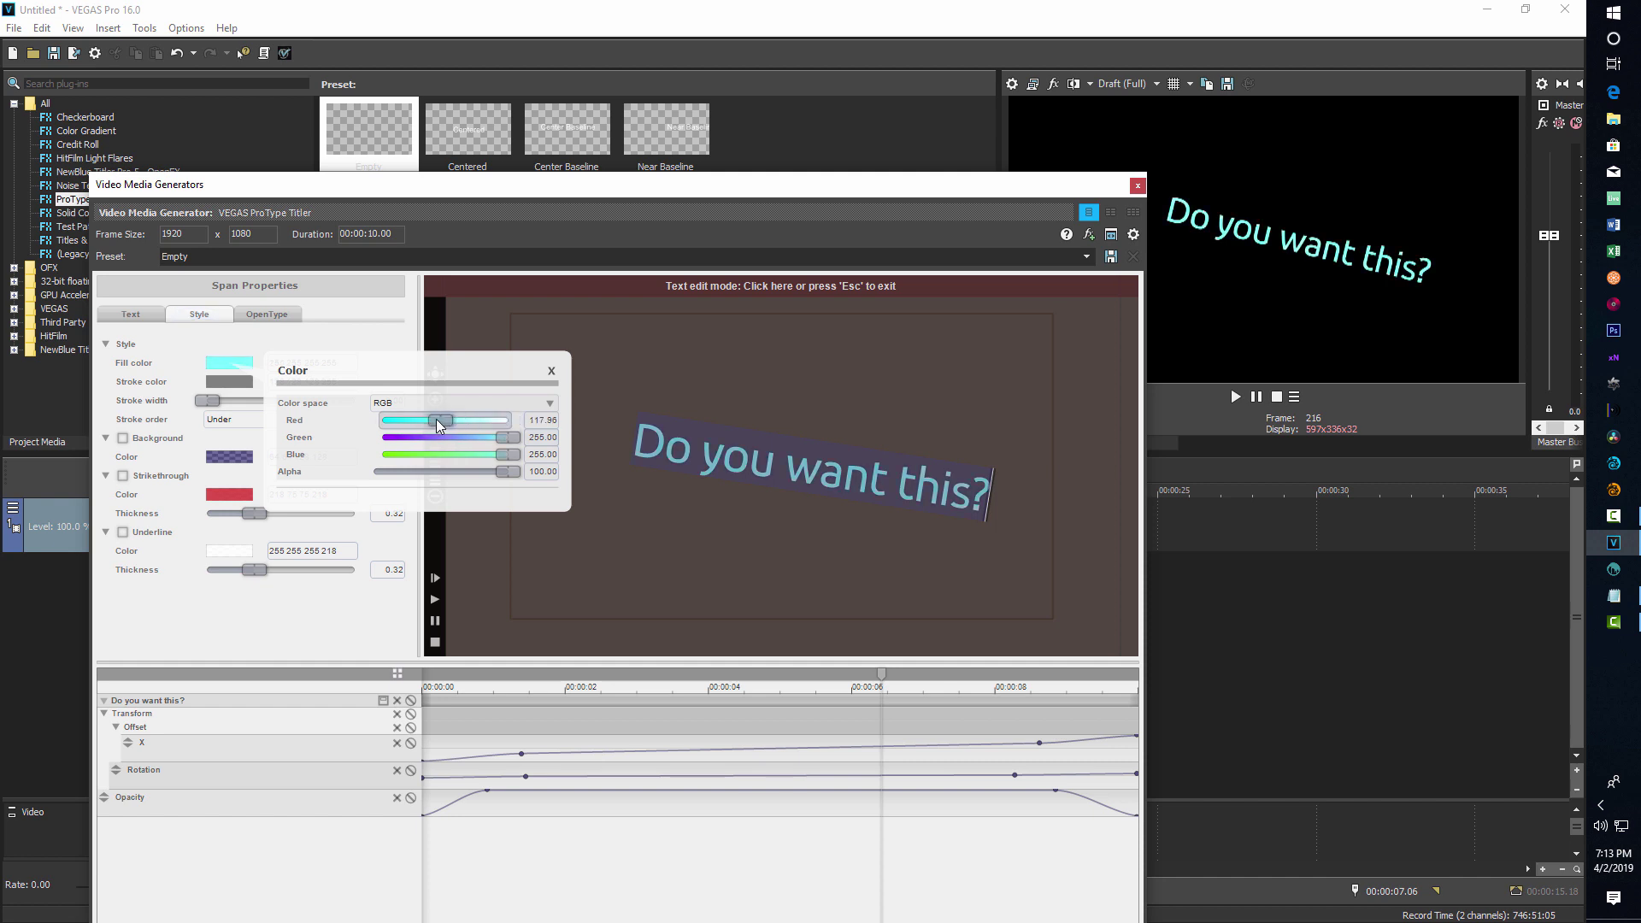
{"action": "left_click", "coordinate": [551, 372]}
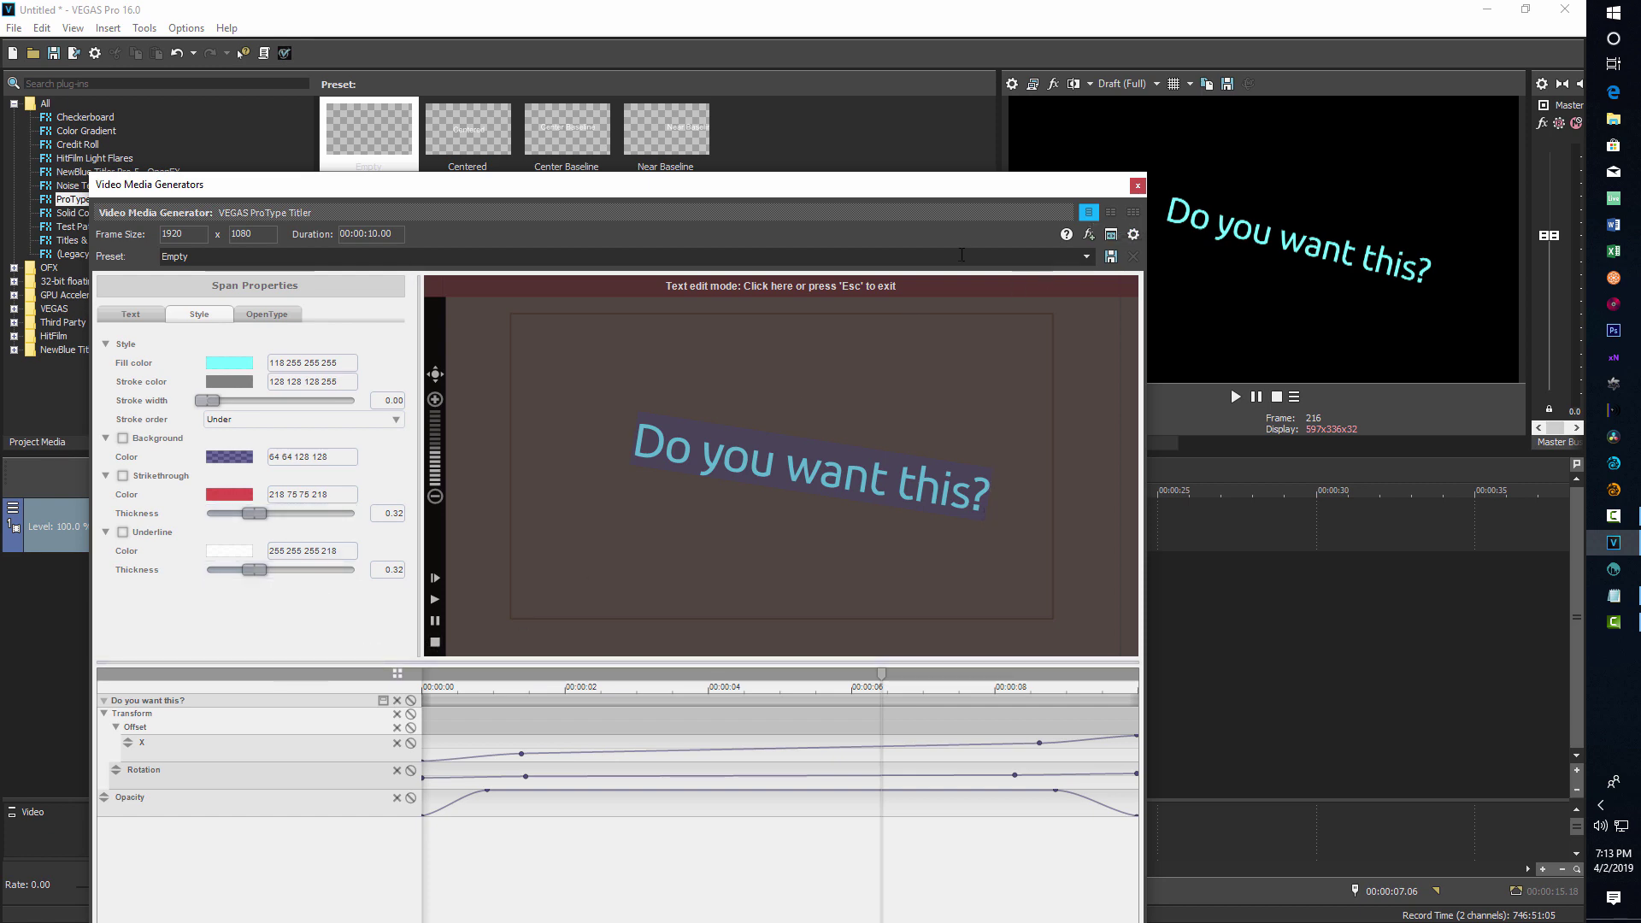
Play the restyled title from the start of the project timeline to review the full animation
{"action": "left_click_drag", "start_coordinate": [897, 196], "coordinate": [1385, 509]}
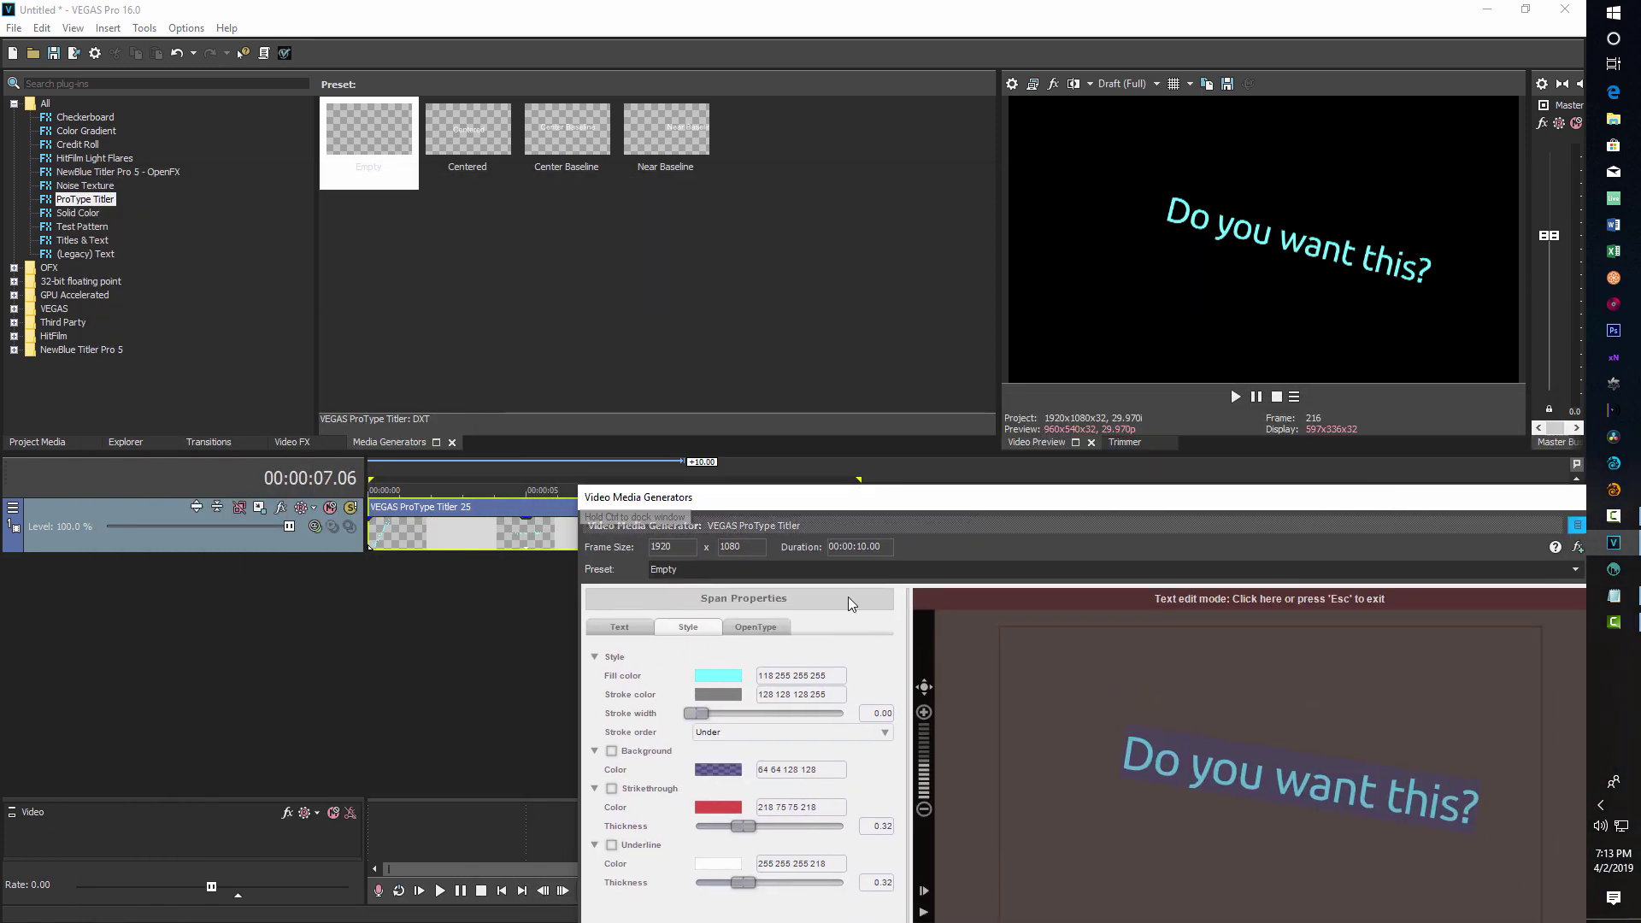
{"action": "left_click", "coordinate": [335, 589]}
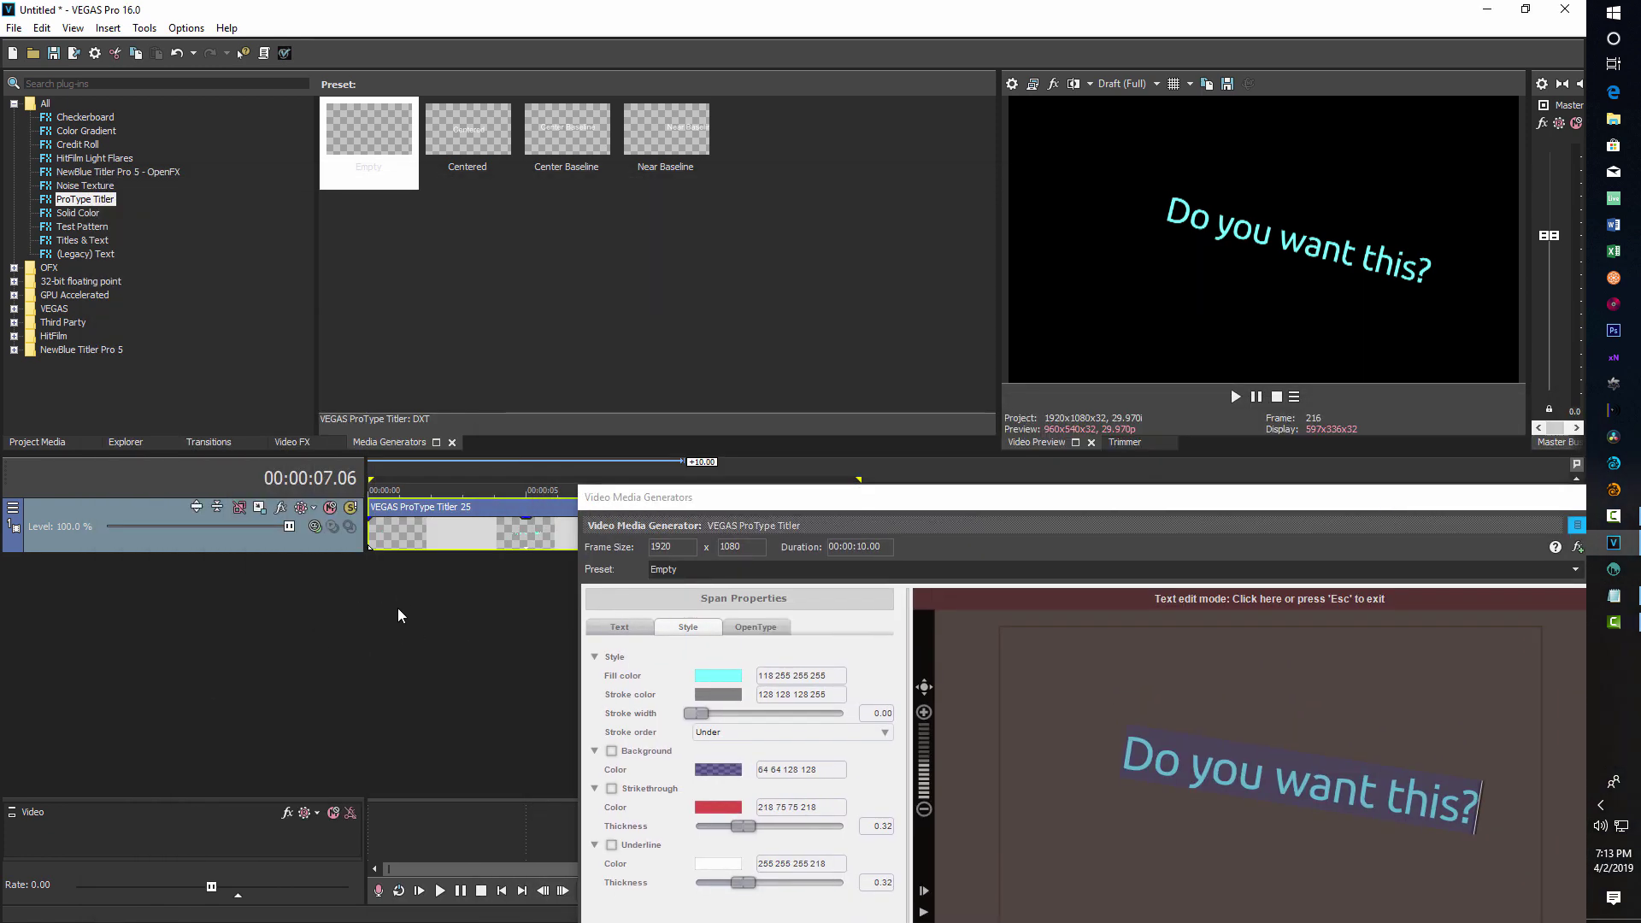
{"action": "left_click", "coordinate": [899, 497]}
{"action": "left_click_drag", "start_coordinate": [1024, 605], "coordinate": [1024, 605]}
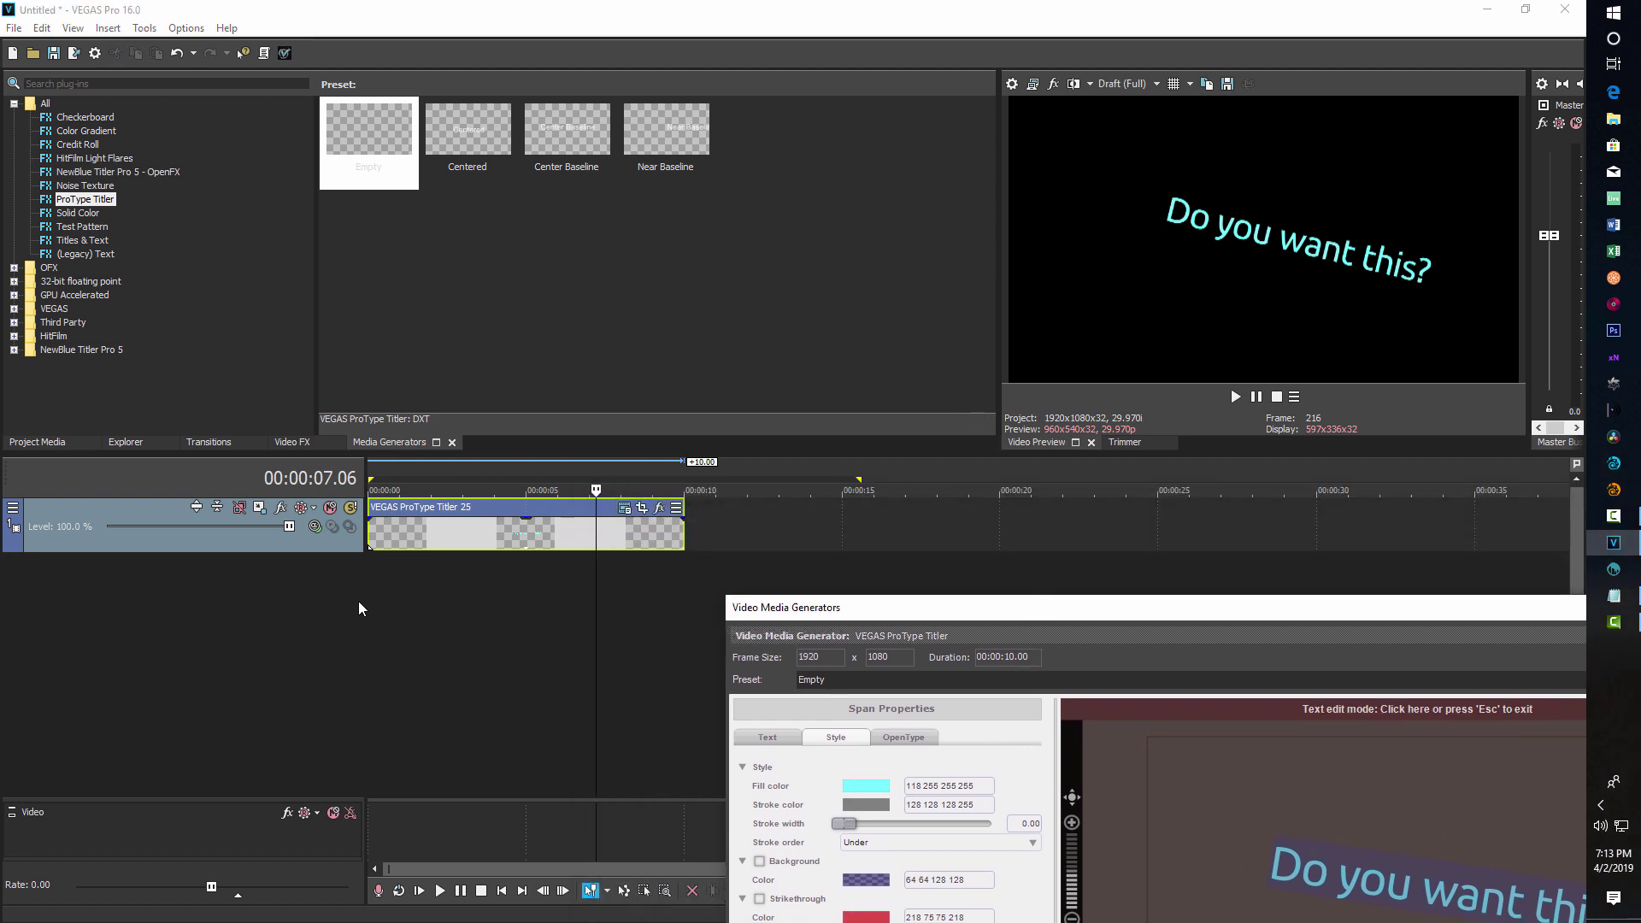
{"action": "left_click", "coordinate": [368, 587]}
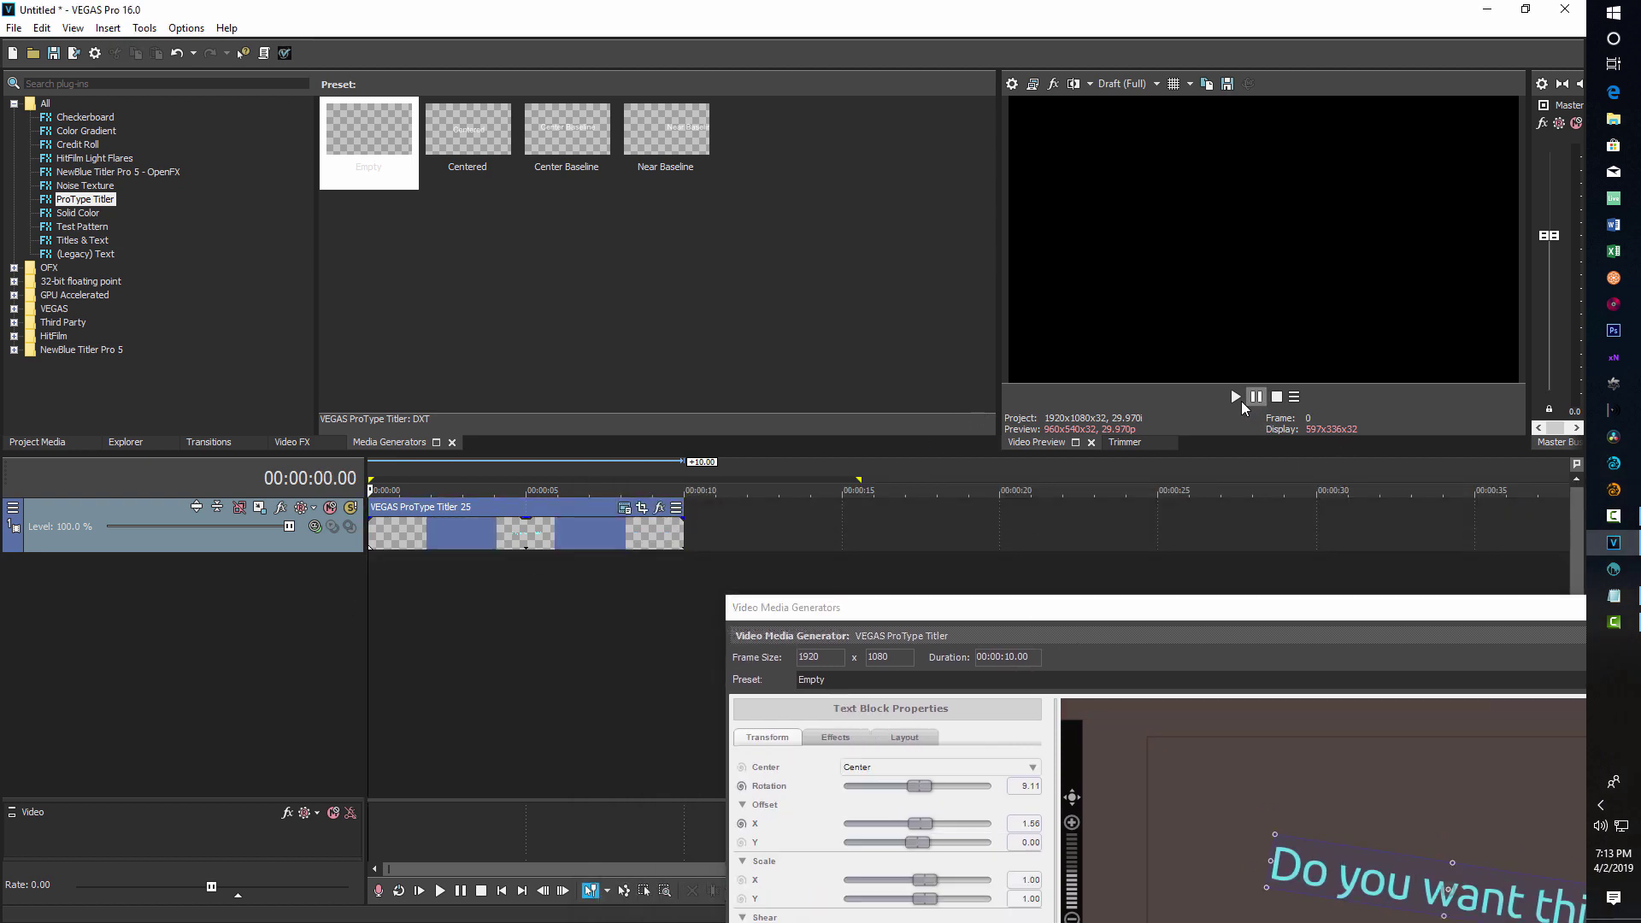
{"action": "left_click", "coordinate": [1237, 398]}
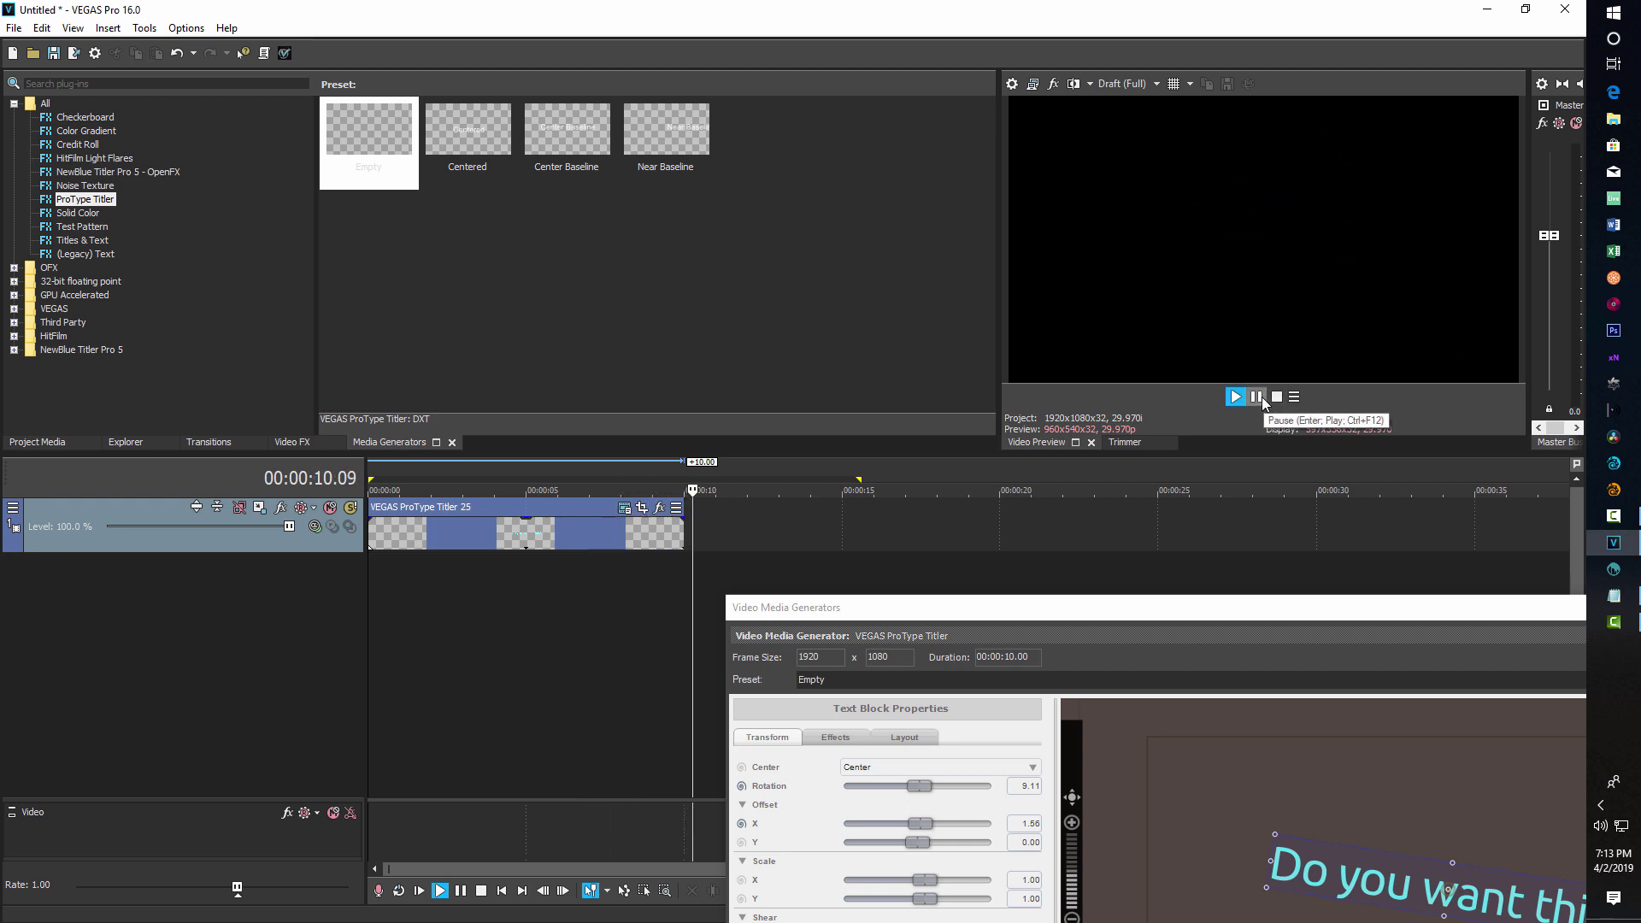
{"action": "left_click", "coordinate": [1262, 396]}
Collapse the title's animation rows, shorten the text block's animation to about 1.3 seconds, and close the titler
{"action": "left_click_drag", "start_coordinate": [1026, 611], "coordinate": [505, 151]}
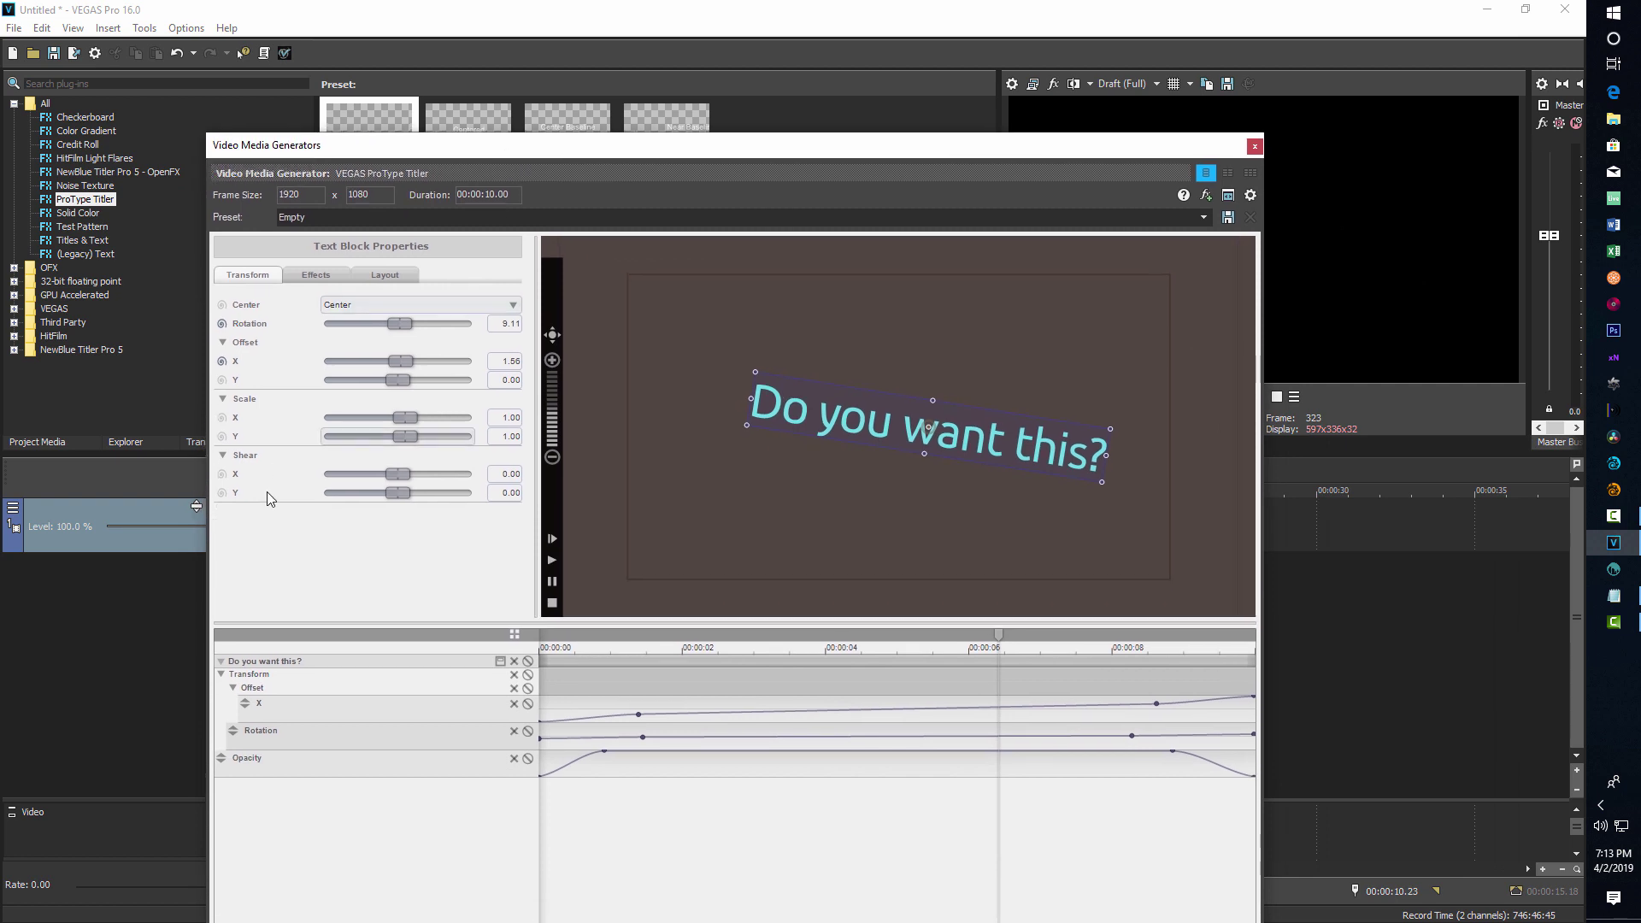
{"action": "left_click", "coordinate": [222, 676]}
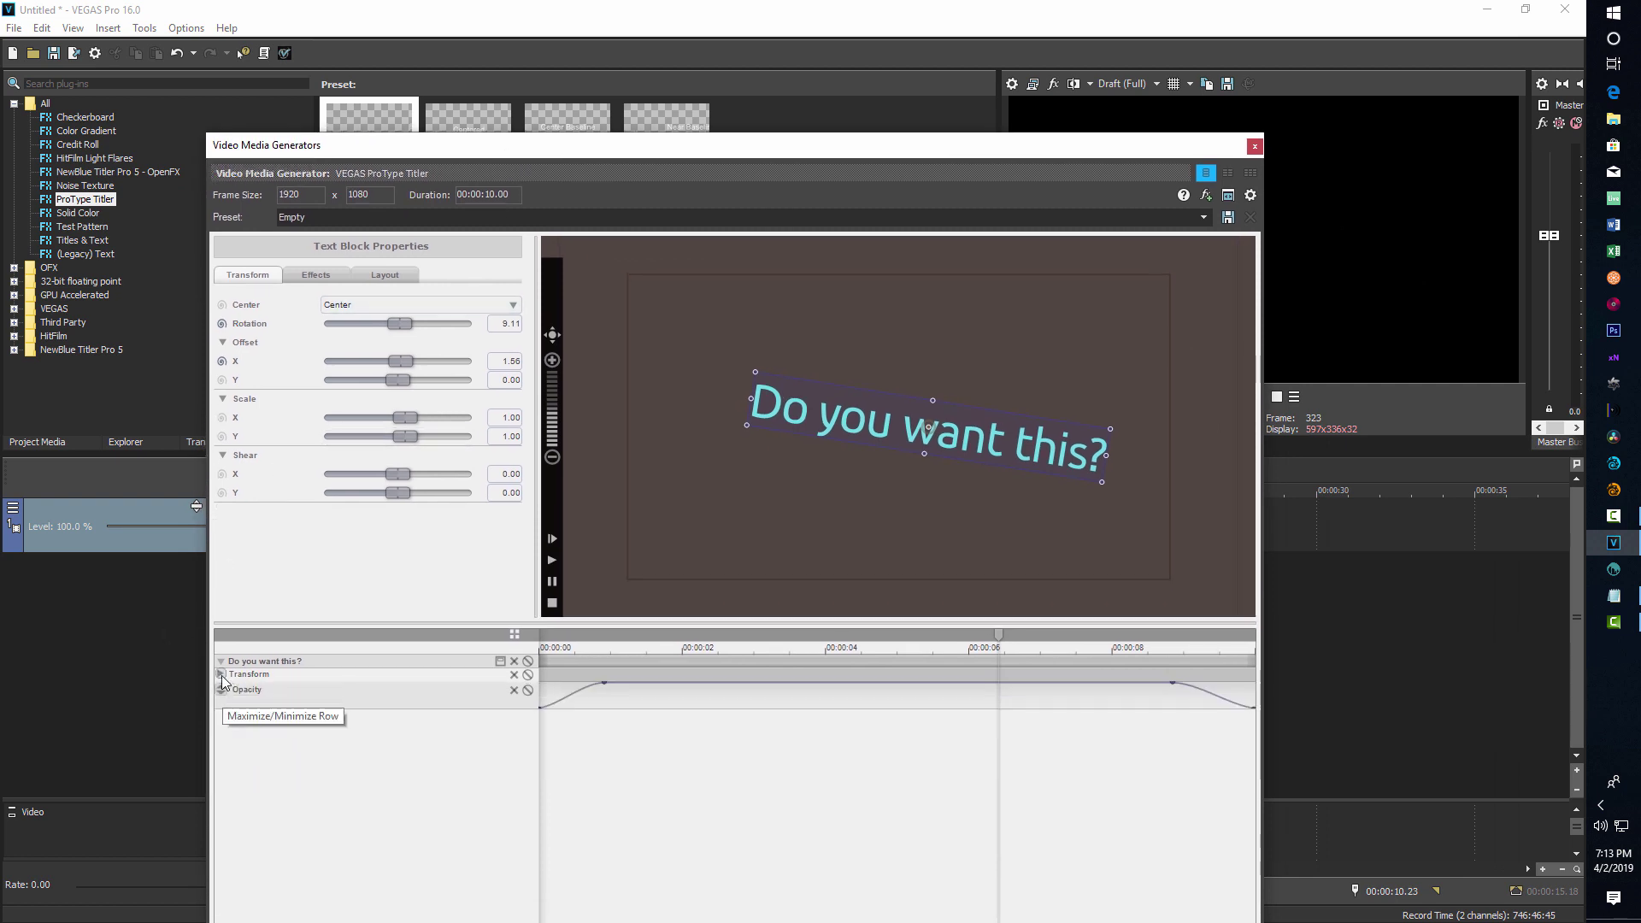
{"action": "left_click", "coordinate": [222, 663]}
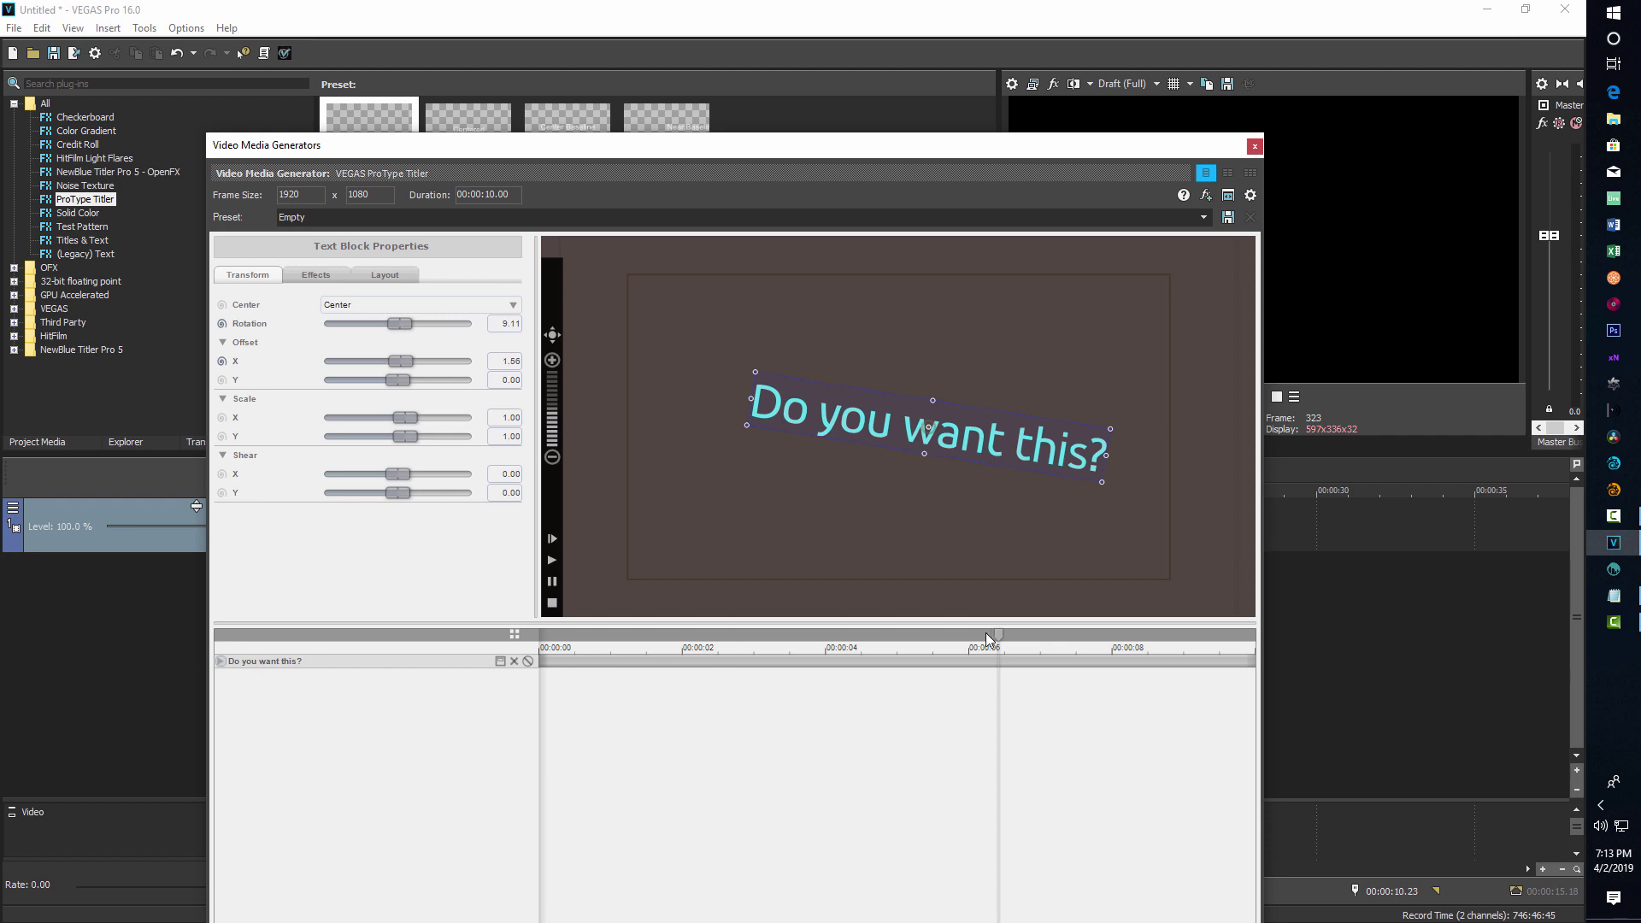
{"action": "left_click_drag", "start_coordinate": [1256, 666], "coordinate": [932, 668]}
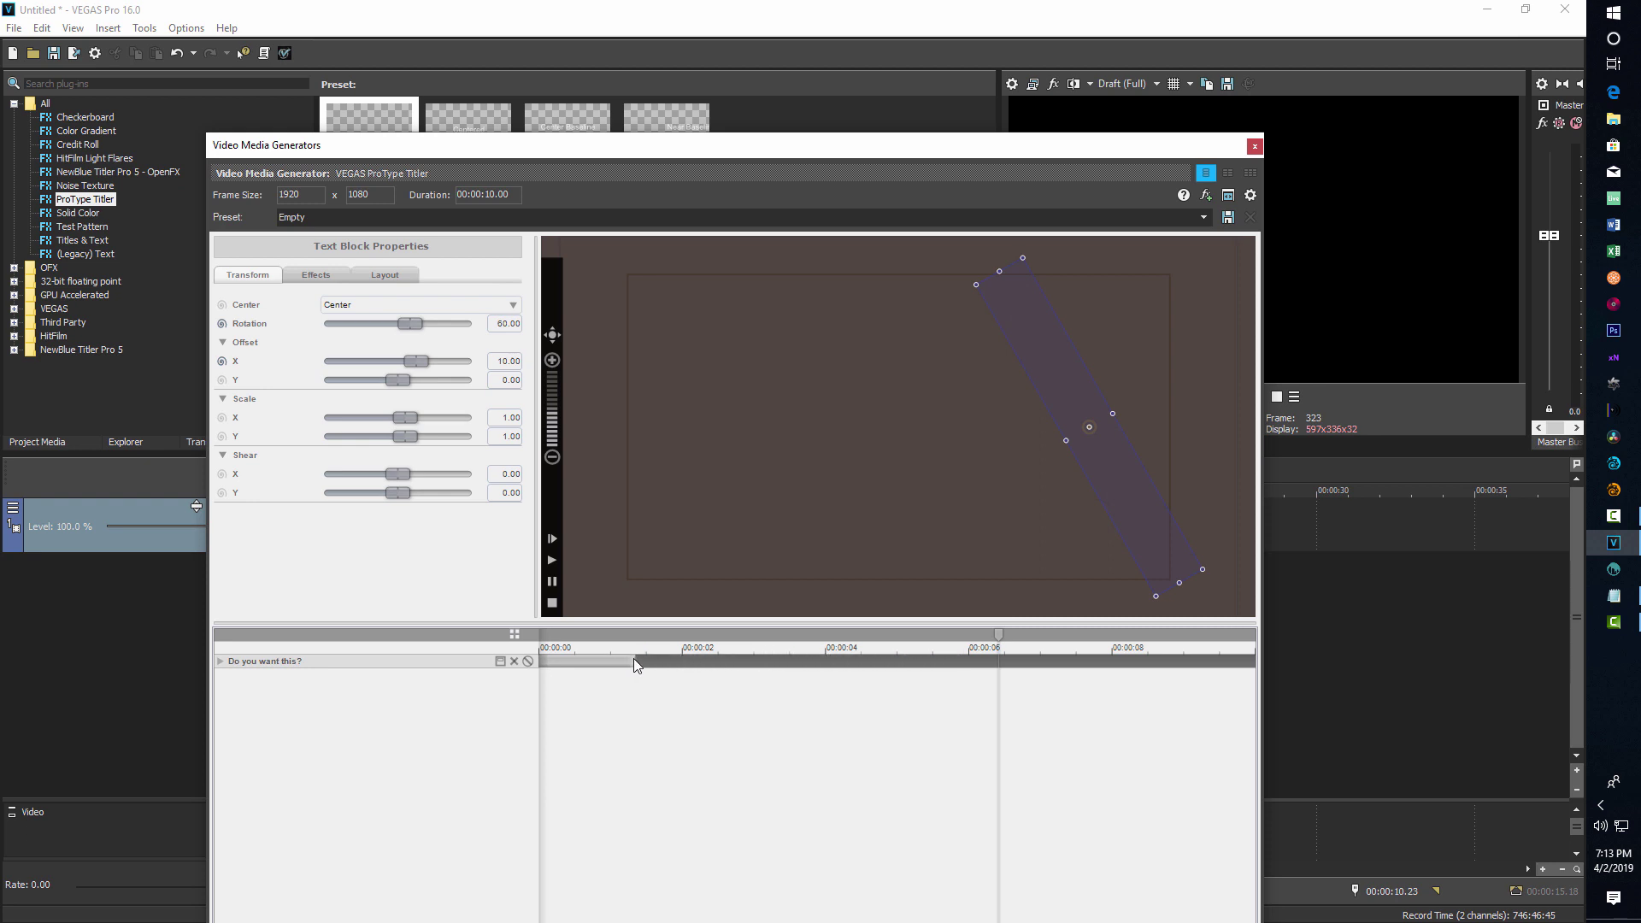
{"action": "left_click", "coordinate": [1255, 146]}
Play the shortened title animation repeatedly from the start of the timeline, stopping at about 29 frames in
{"action": "left_click", "coordinate": [368, 627]}
{"action": "key", "text": "space"}
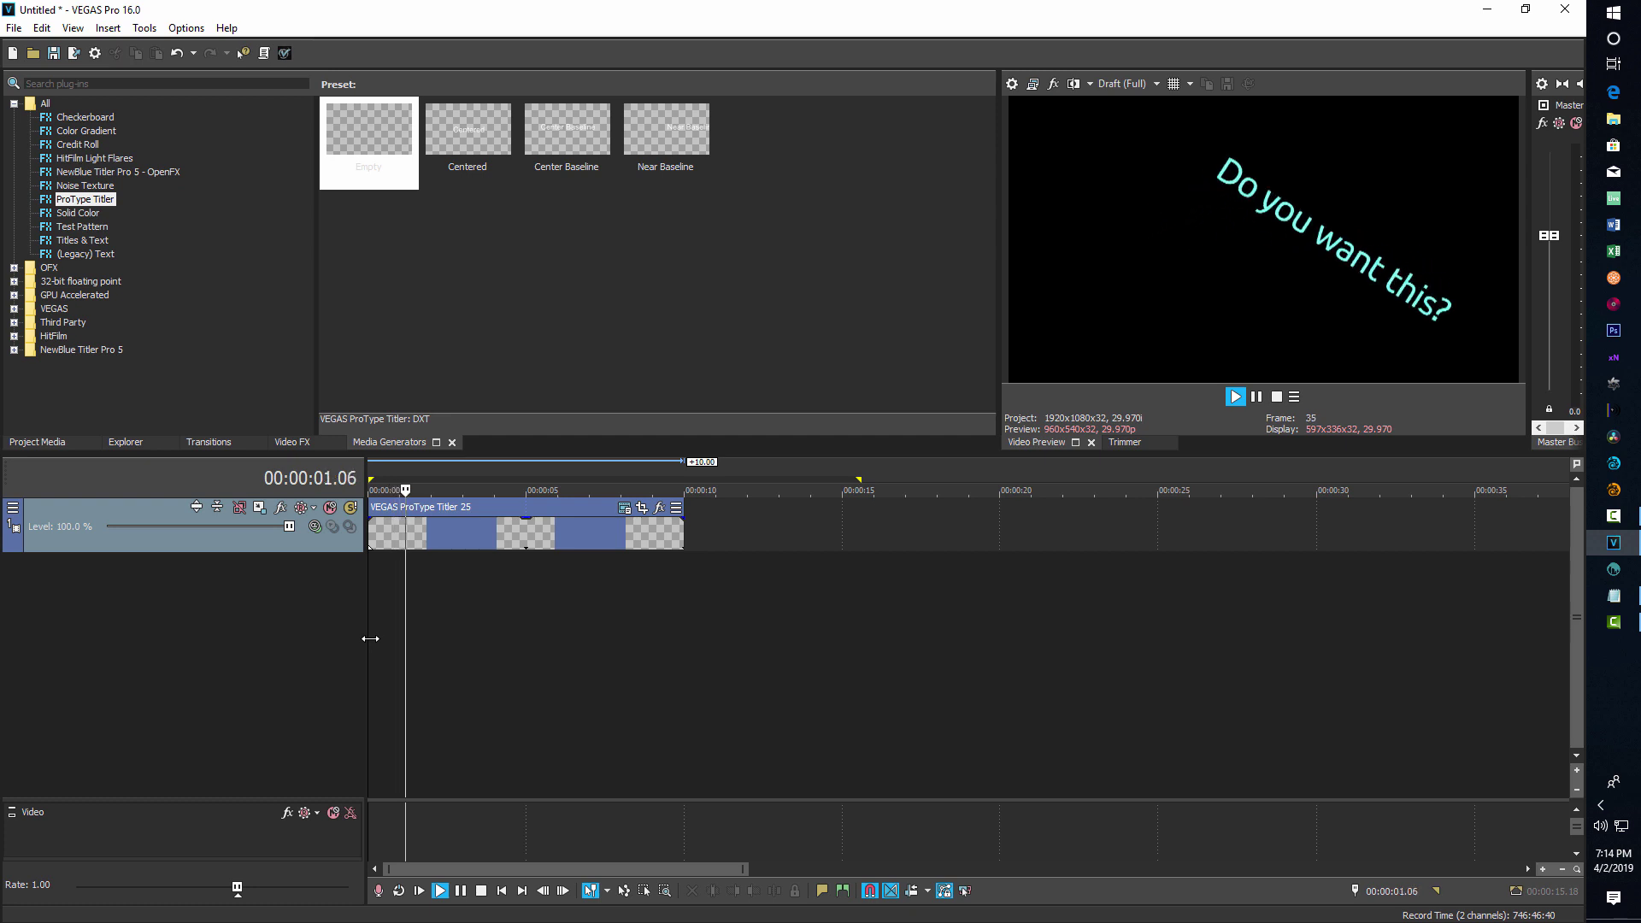
{"action": "key", "text": "space"}
{"action": "key", "text": "space"}
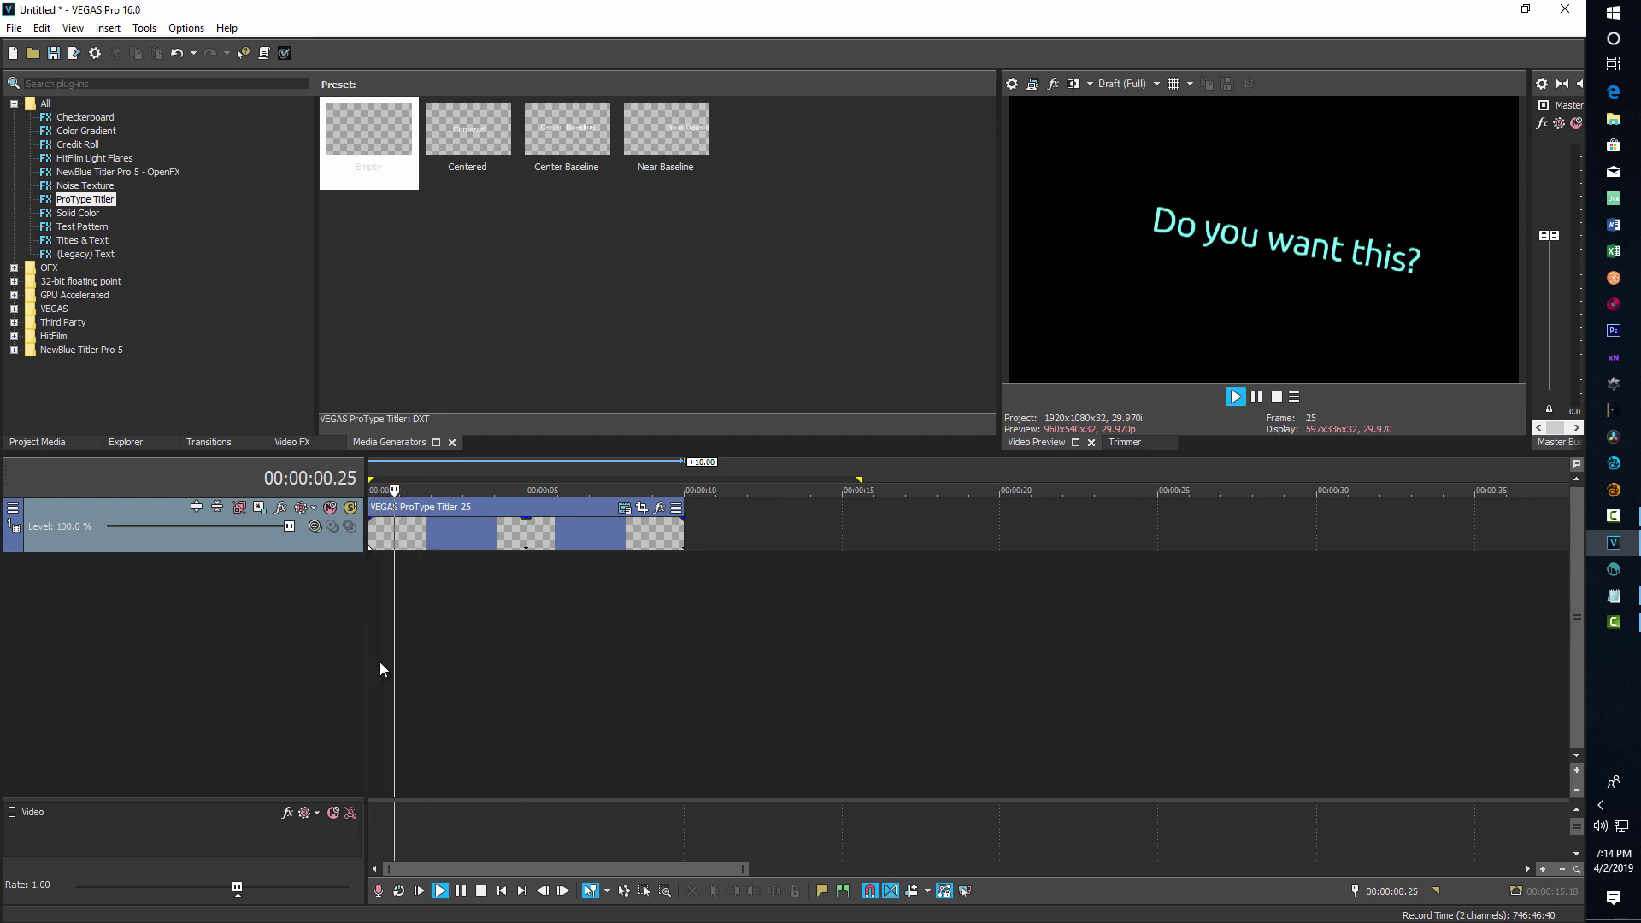
{"action": "key", "text": "space"}
{"action": "key", "text": "space"}
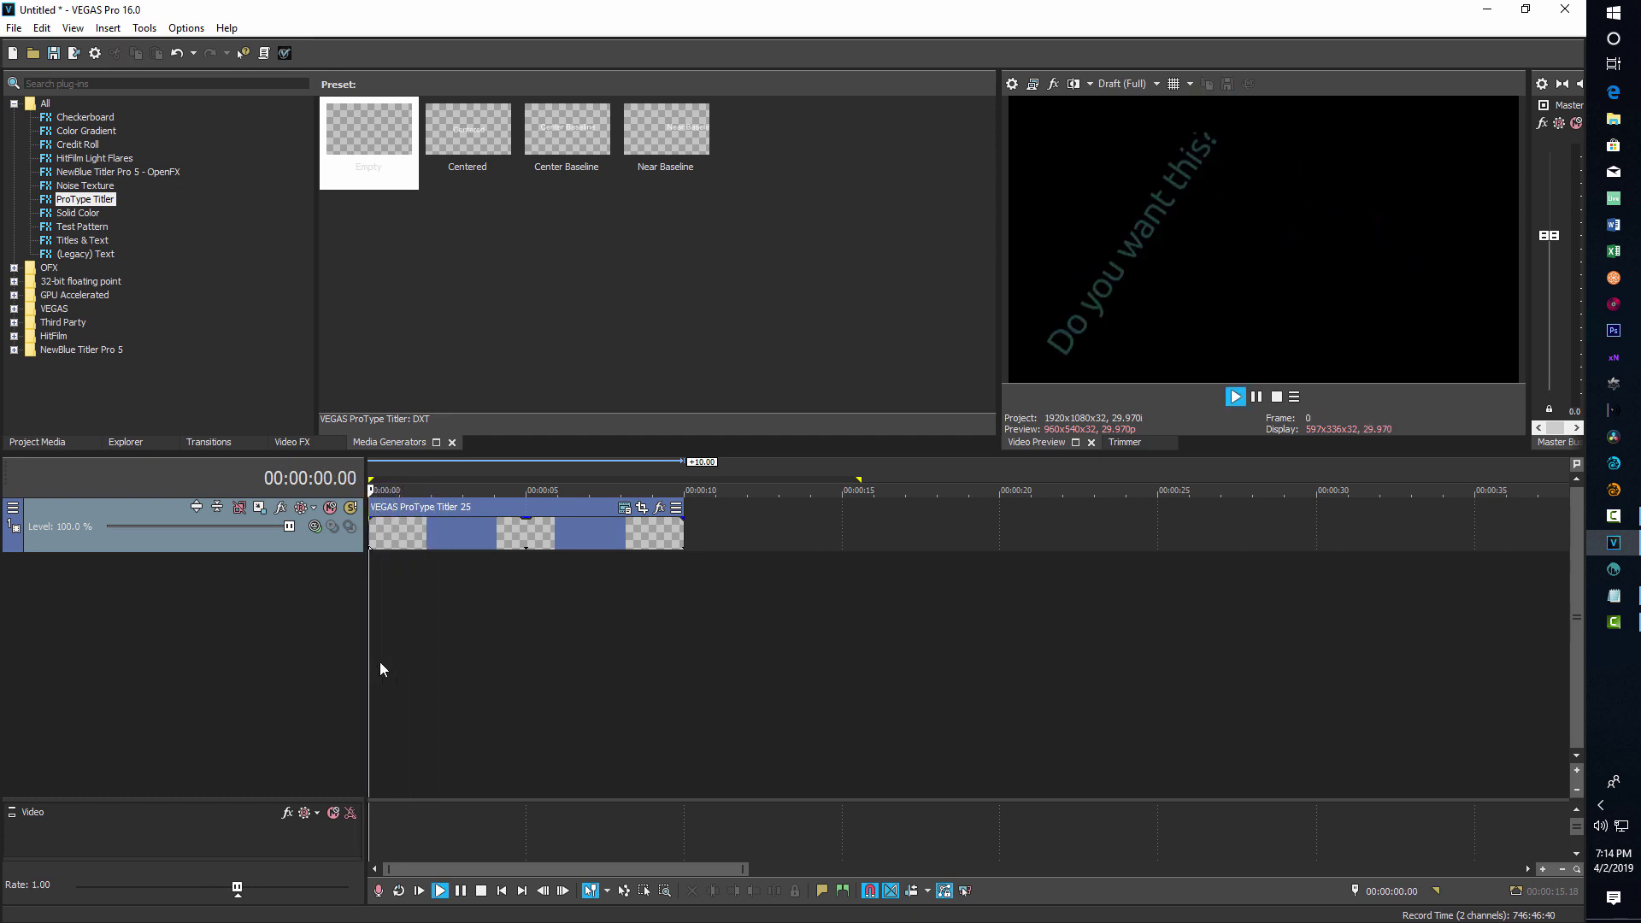
{"action": "key", "text": "Return"}
{"action": "left_click", "coordinate": [399, 598]}
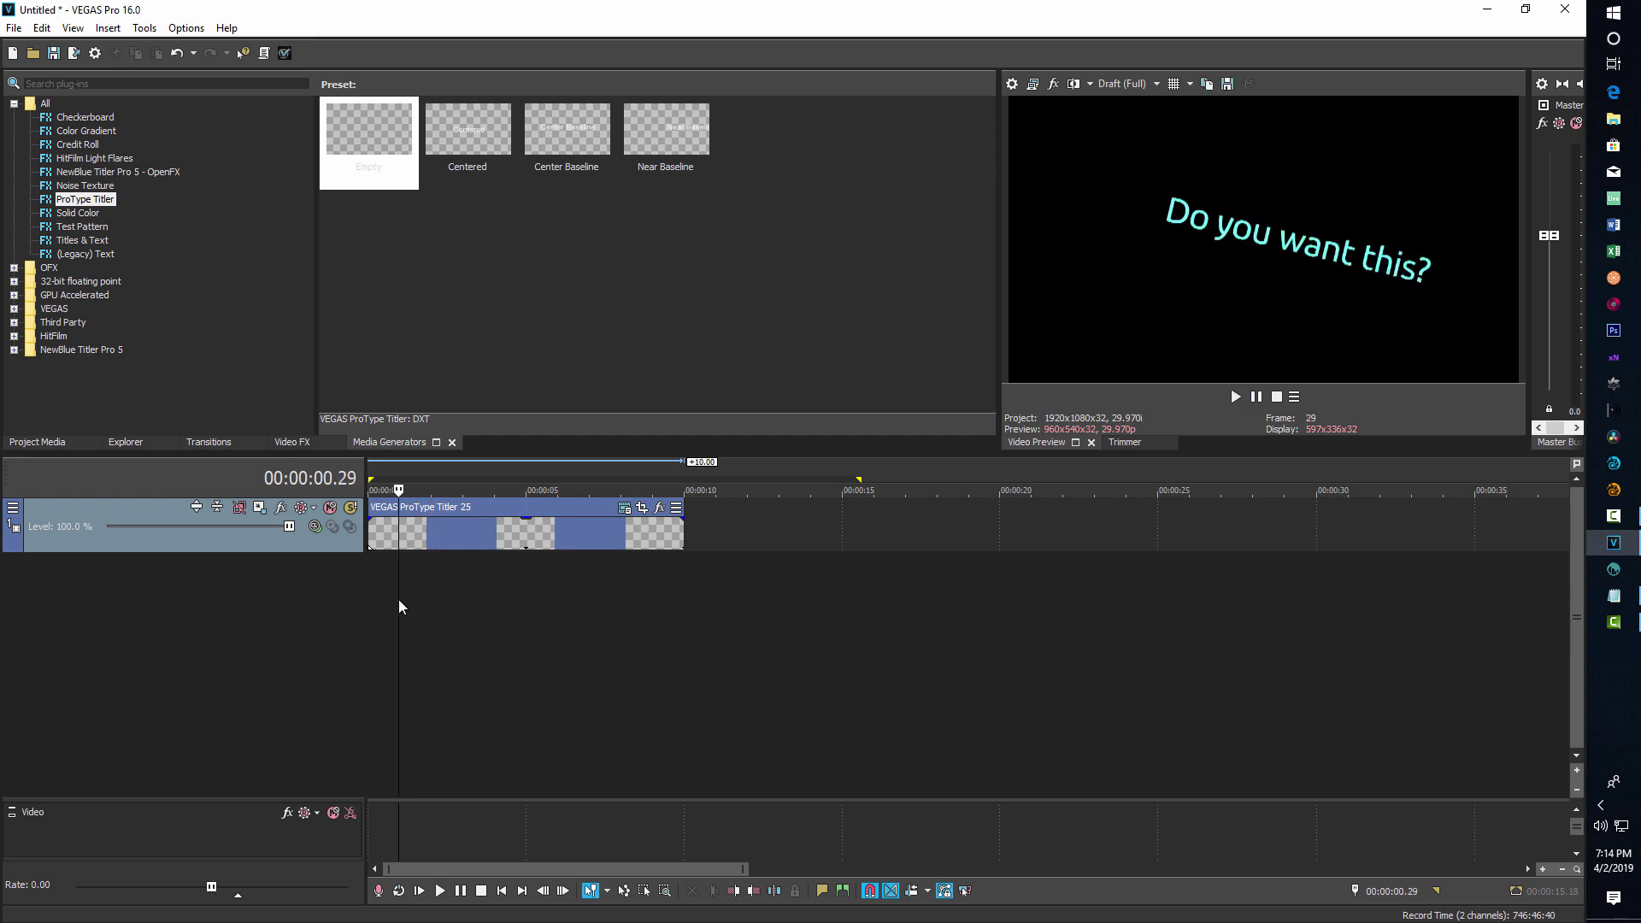
Find the frame where the title animation has nearly faded out and trim the title event's end to 00:00:01.09
{"action": "key", "text": "Right"}
{"action": "key", "text": "Right"}
{"action": "key", "text": "Right"}
{"action": "key", "text": "Right"}
{"action": "key", "text": "Right"}
{"action": "key", "text": "Right"}
{"action": "key", "text": "Right"}
{"action": "key", "text": "Right"}
{"action": "key", "text": "Right"}
{"action": "key", "text": "Right"}
{"action": "key", "text": "Right"}
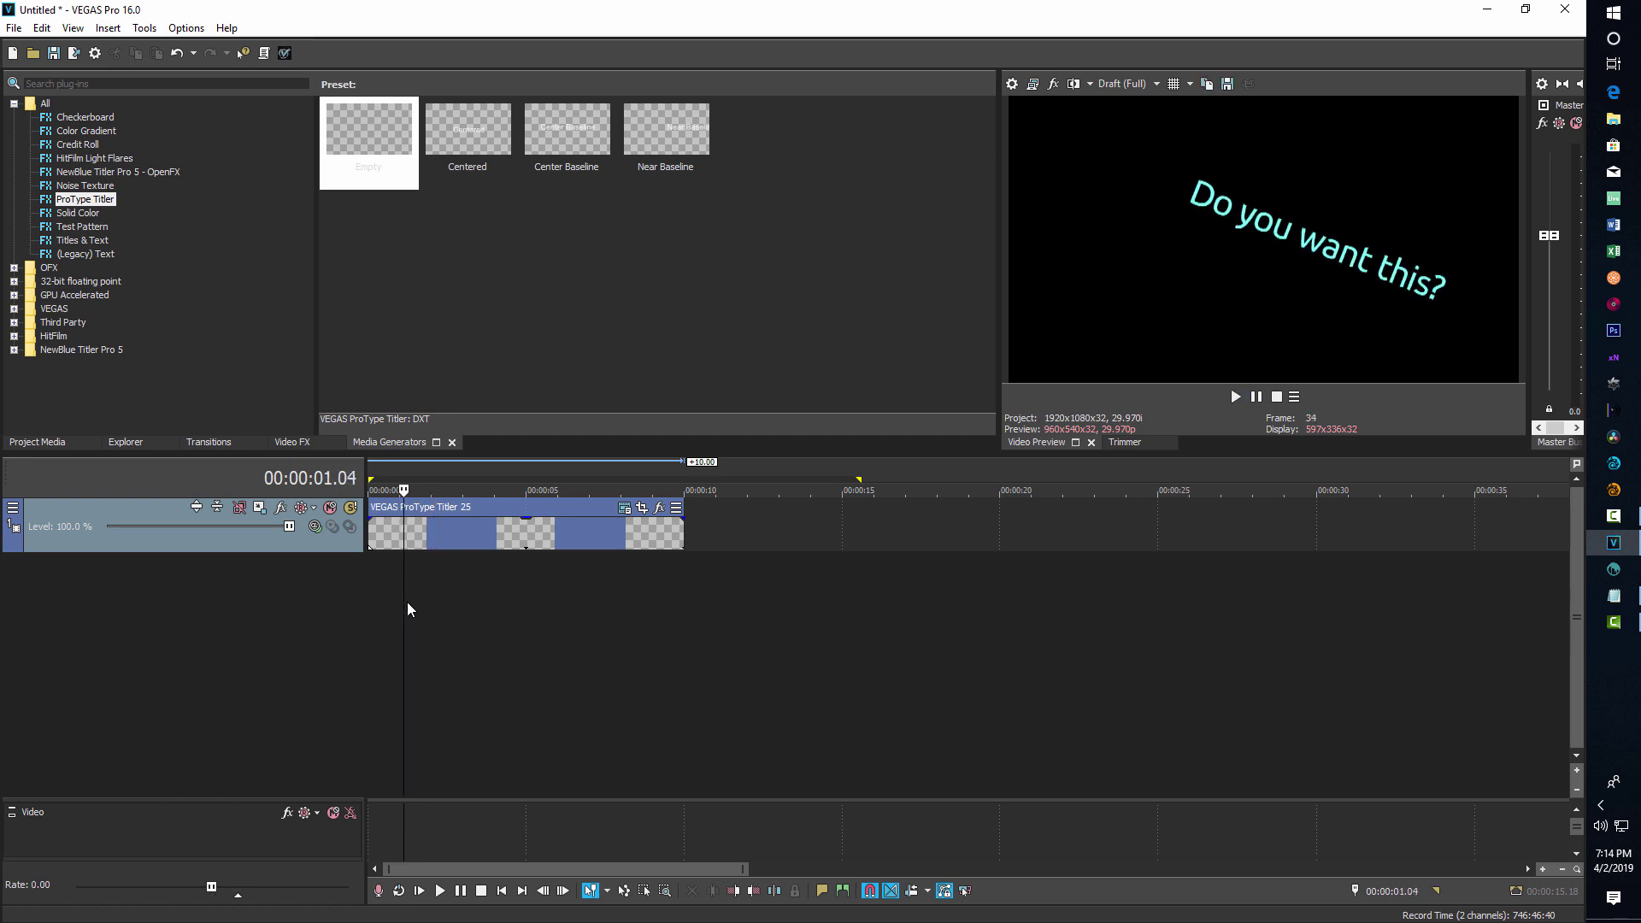
{"action": "key", "text": "Left"}
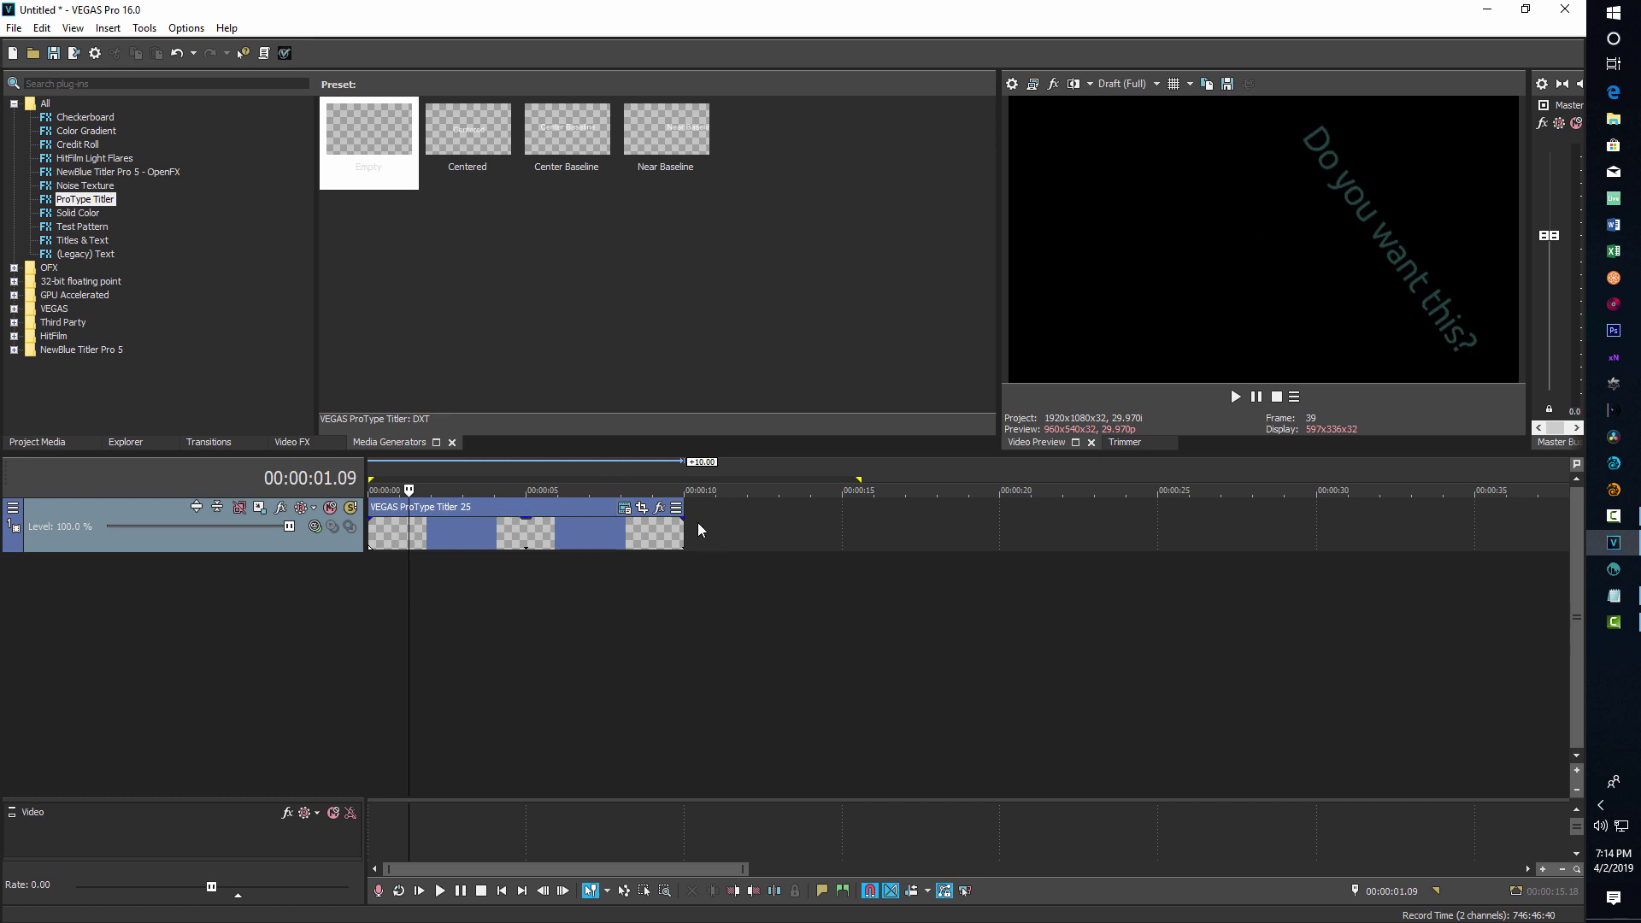
{"action": "left_click_drag", "start_coordinate": [683, 528], "coordinate": [412, 539]}
Play the trimmed title event from the start of the project timeline
{"action": "left_click", "coordinate": [369, 593]}
{"action": "key", "text": "space"}
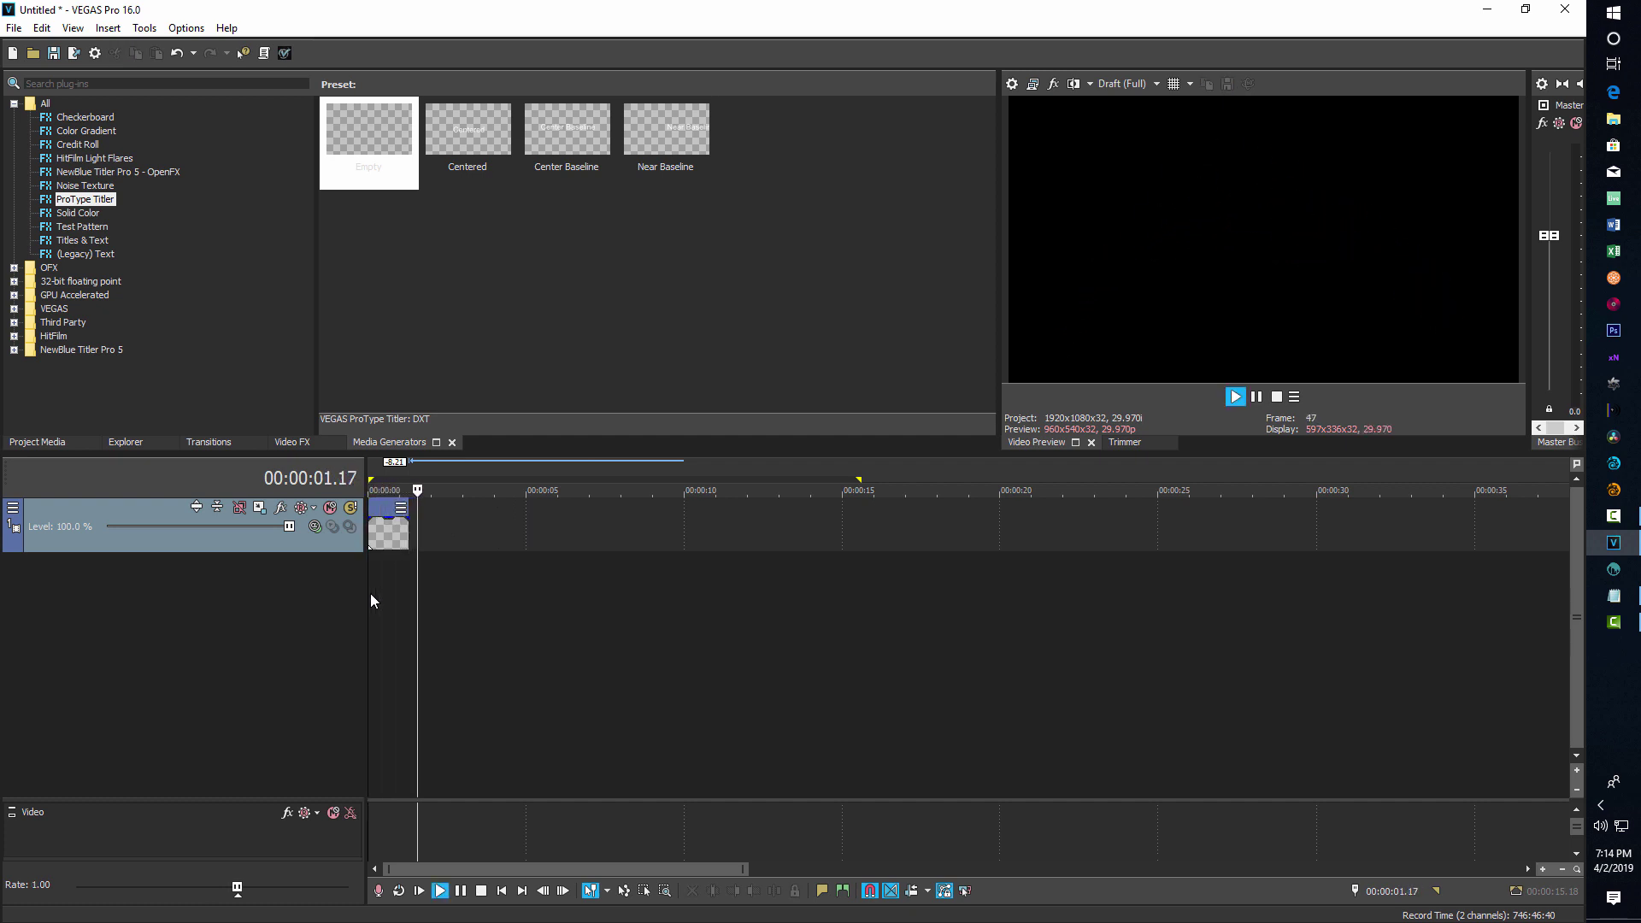
{"action": "key", "text": "space"}
Add an Empty ProType Titler event directly after the first title and apply the Double Flash Glow collection to it
{"action": "left_click_drag", "start_coordinate": [376, 140], "coordinate": [423, 526]}
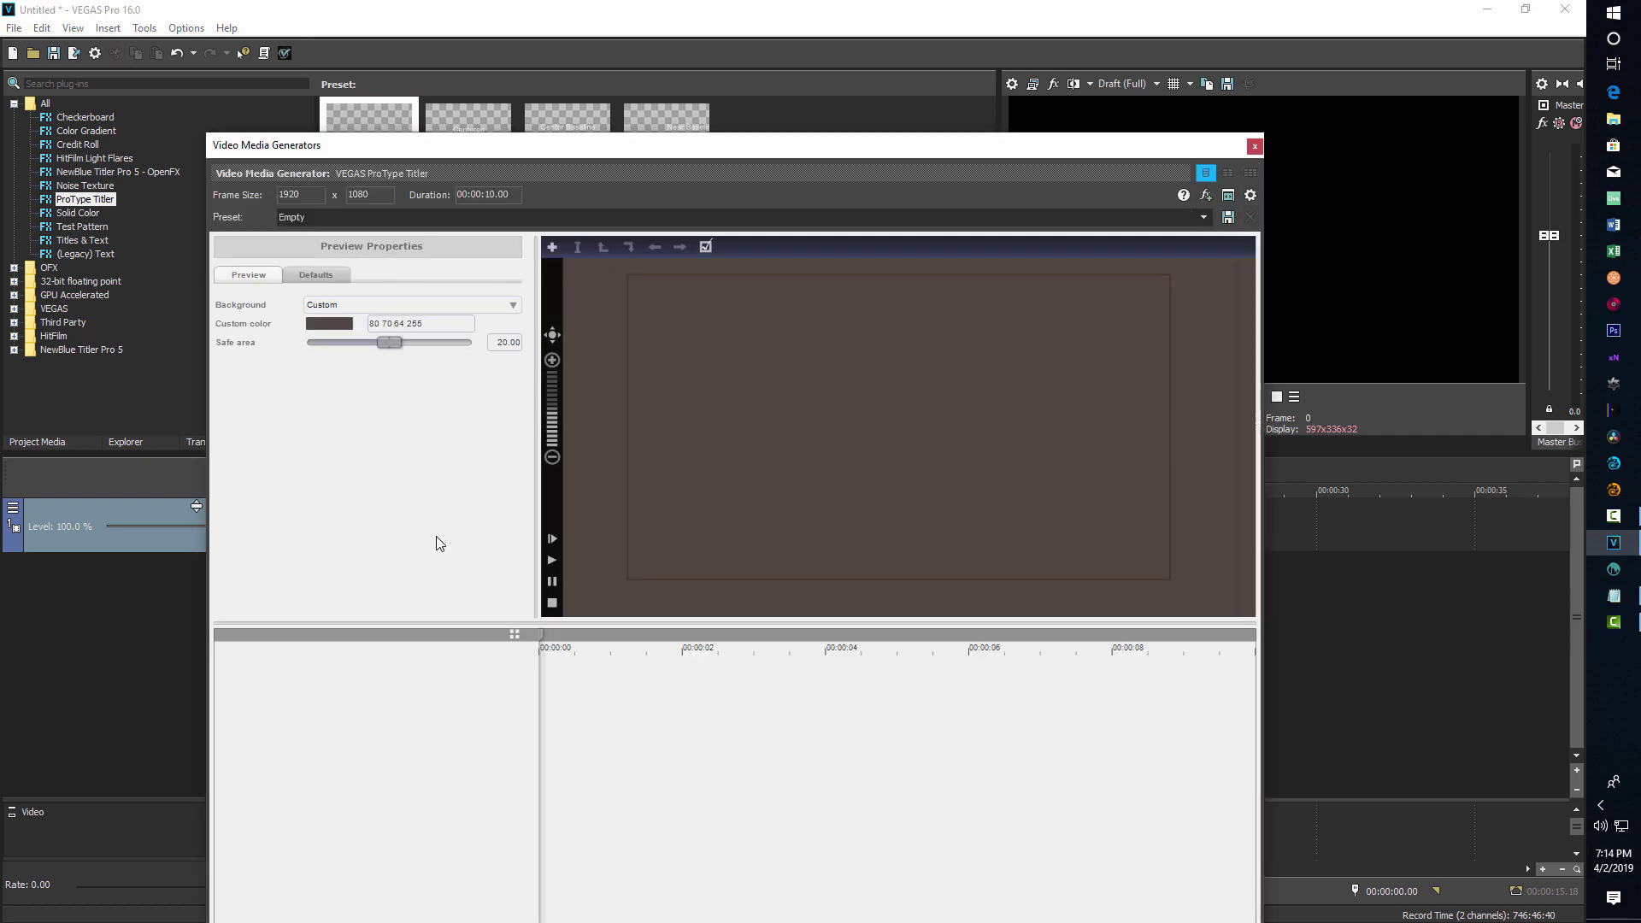
{"action": "left_click", "coordinate": [516, 637]}
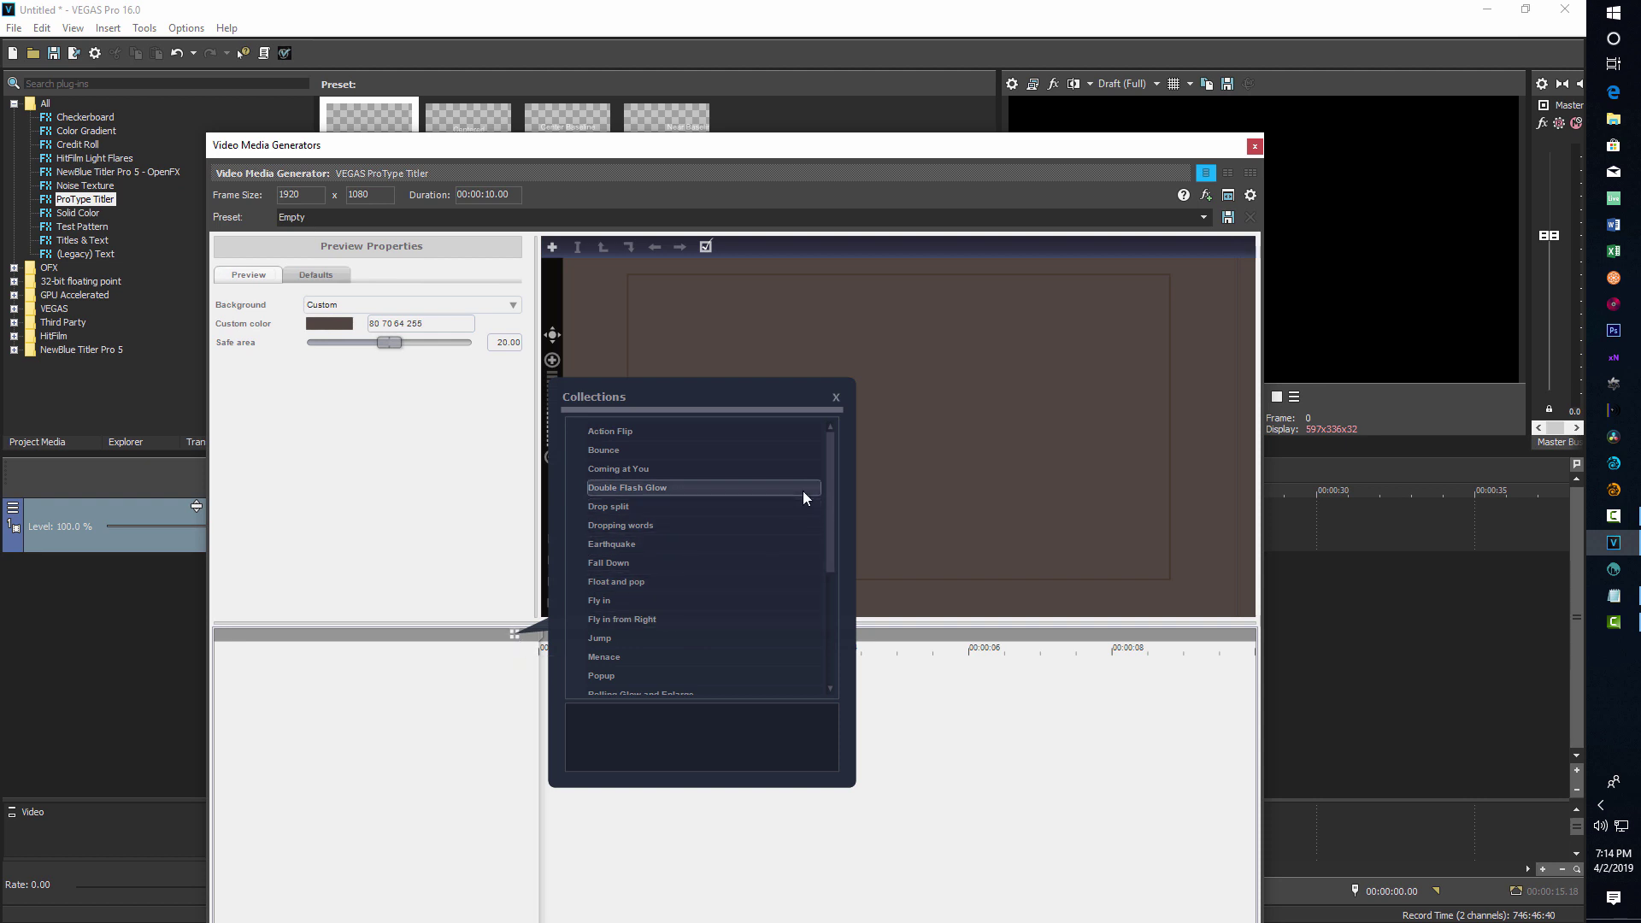
{"action": "double_click", "coordinate": [660, 489]}
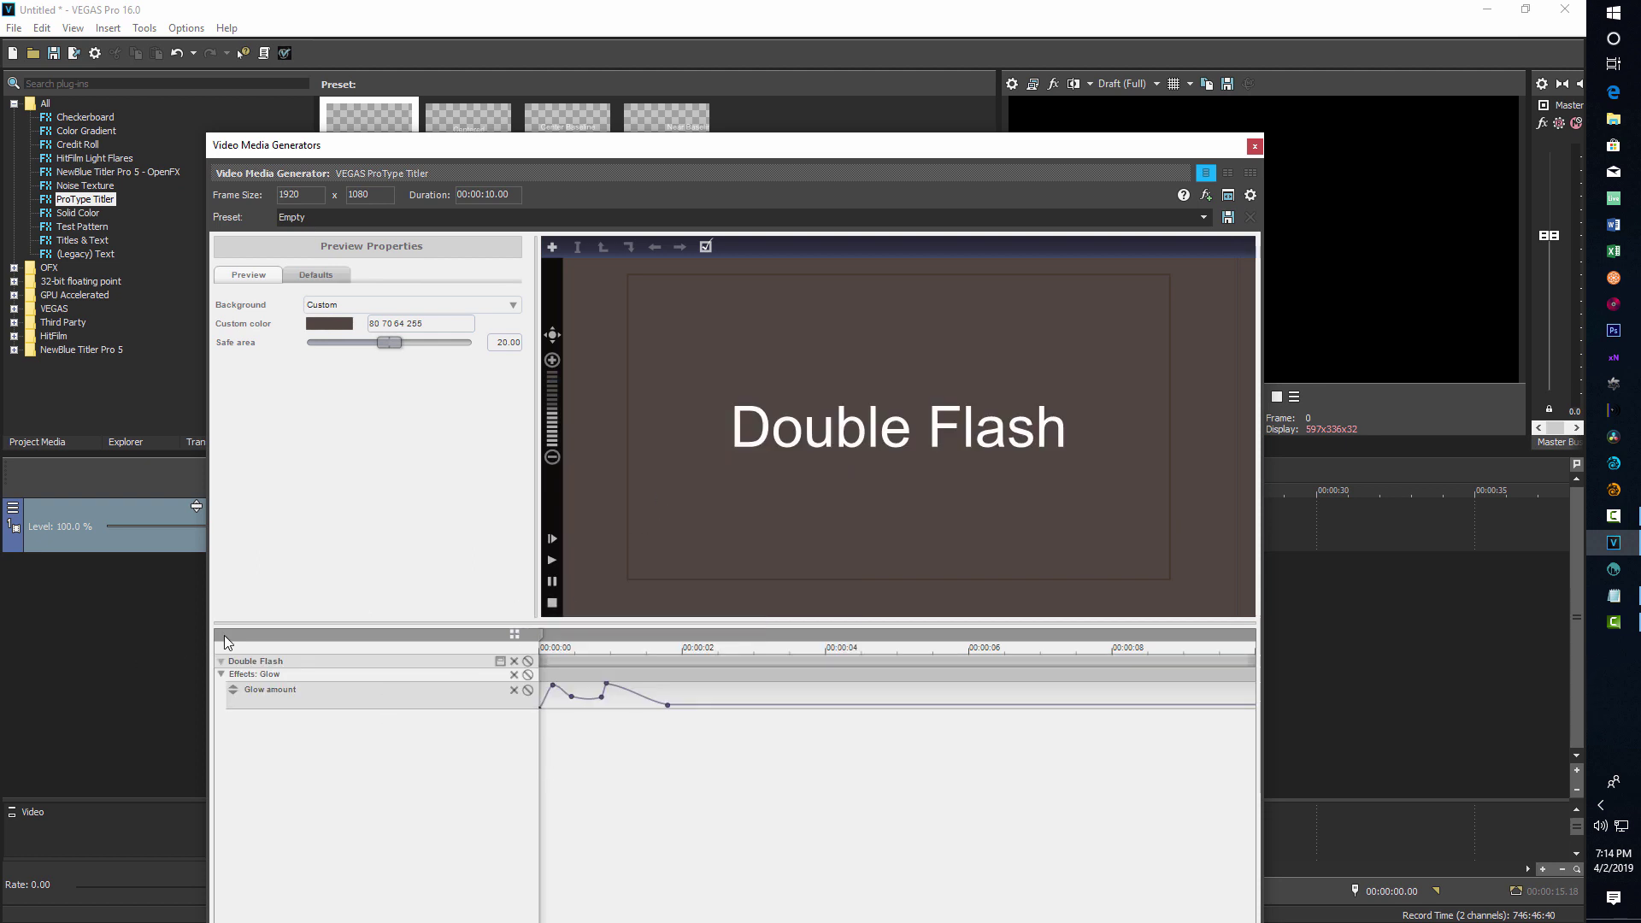
Preview the Double Flash animation in the titler and return to just after its start, where the glow shows
{"action": "left_click", "coordinate": [552, 560]}
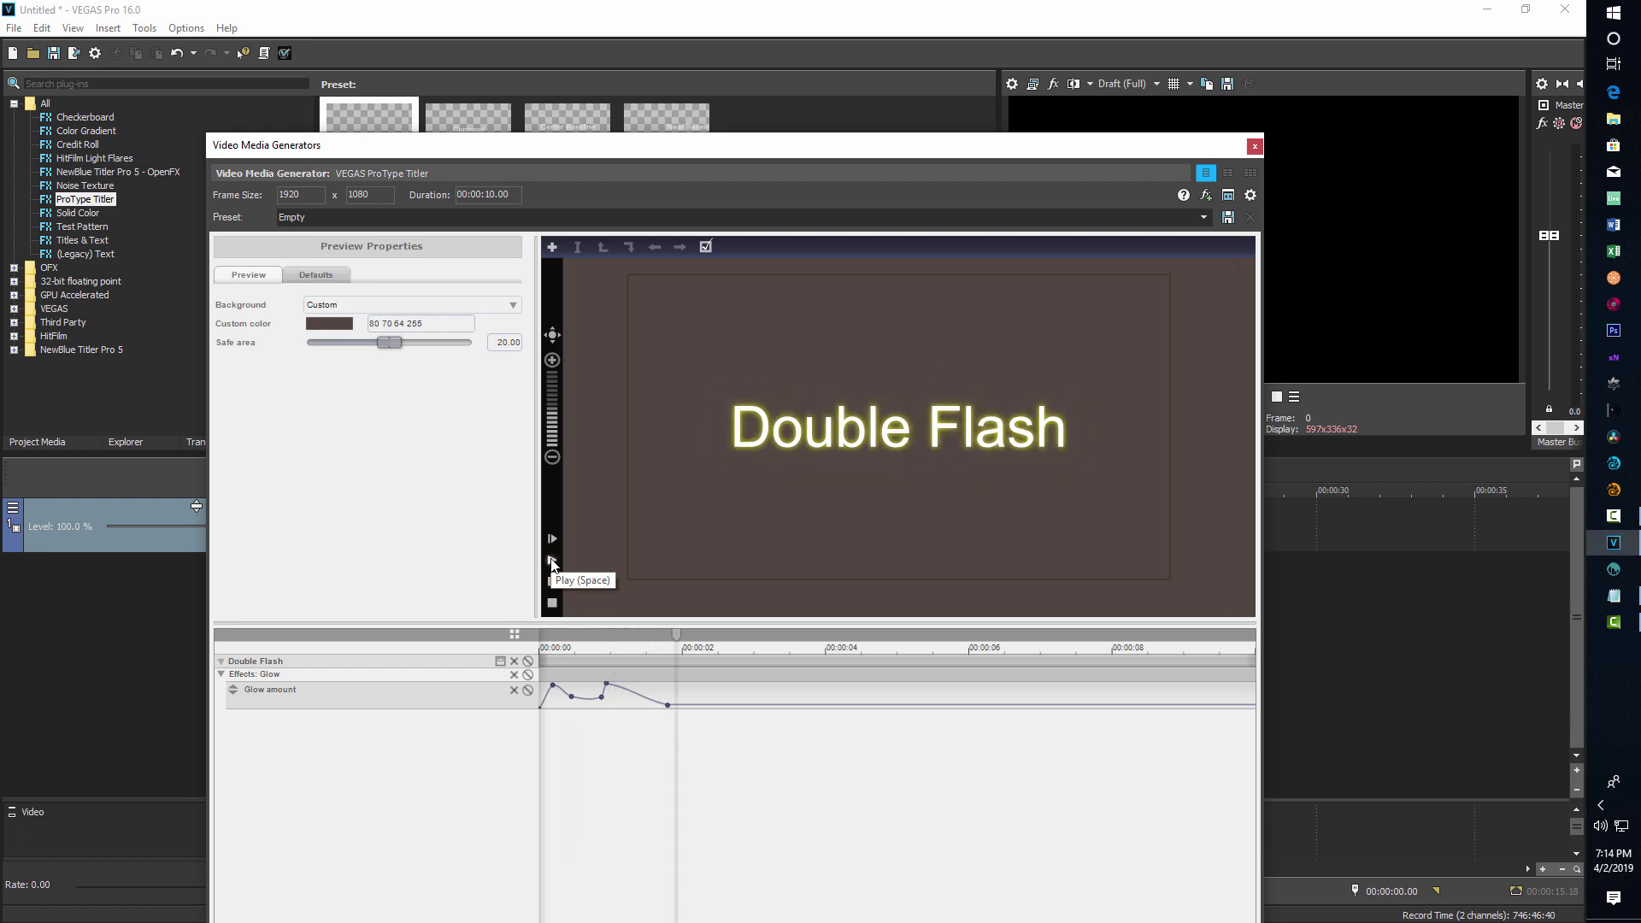
{"action": "left_click", "coordinate": [552, 602]}
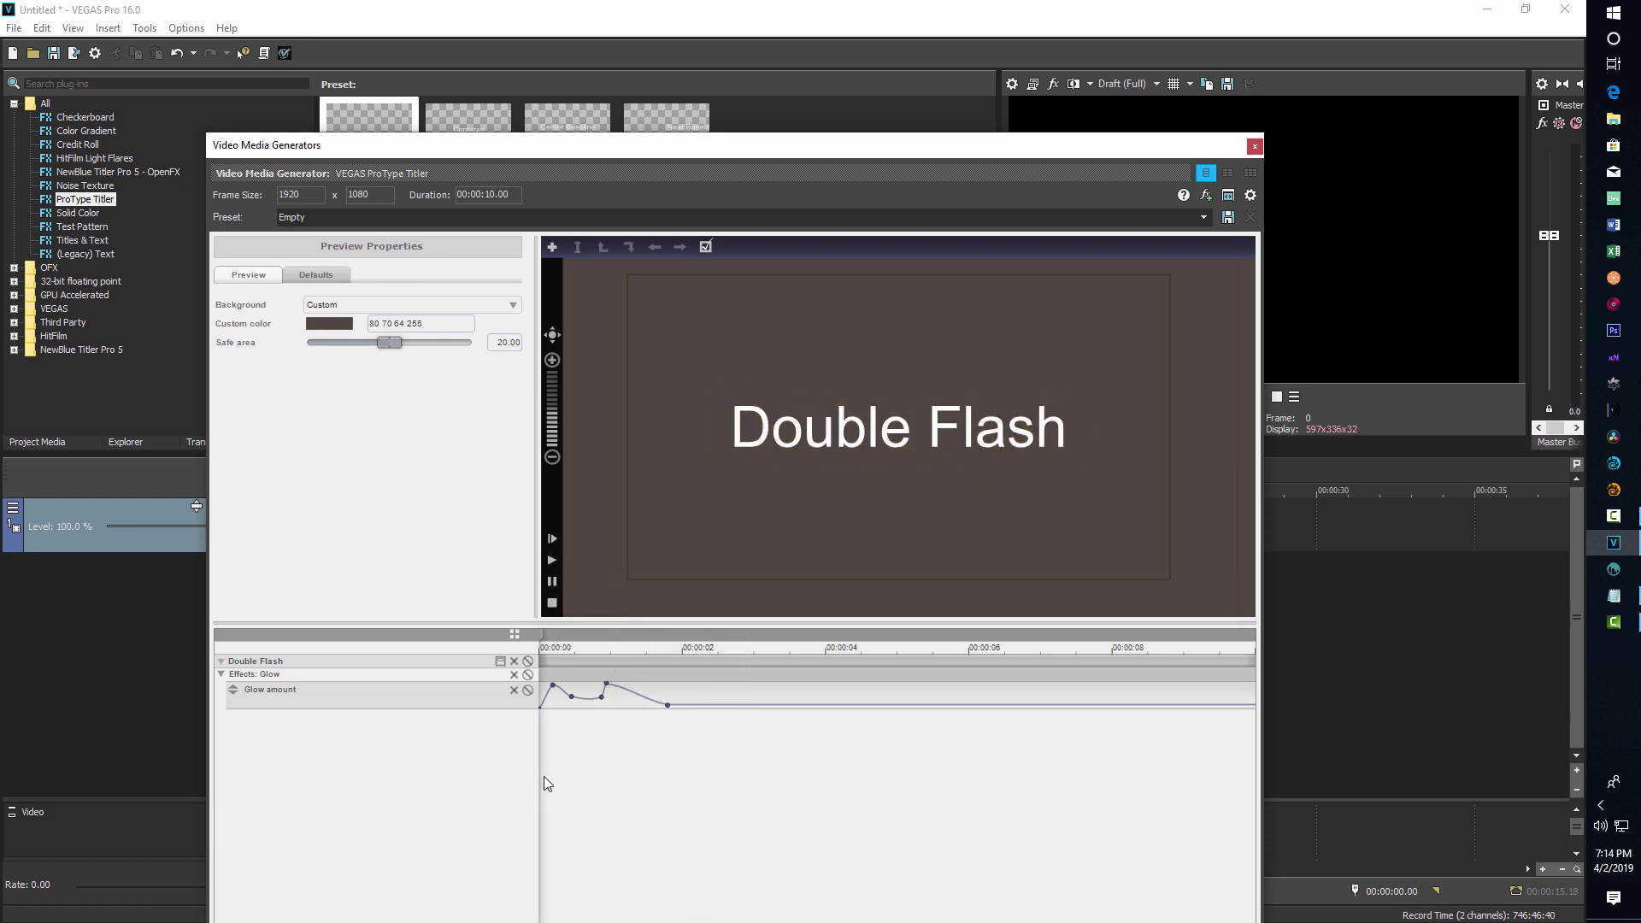
{"action": "left_click", "coordinate": [544, 774]}
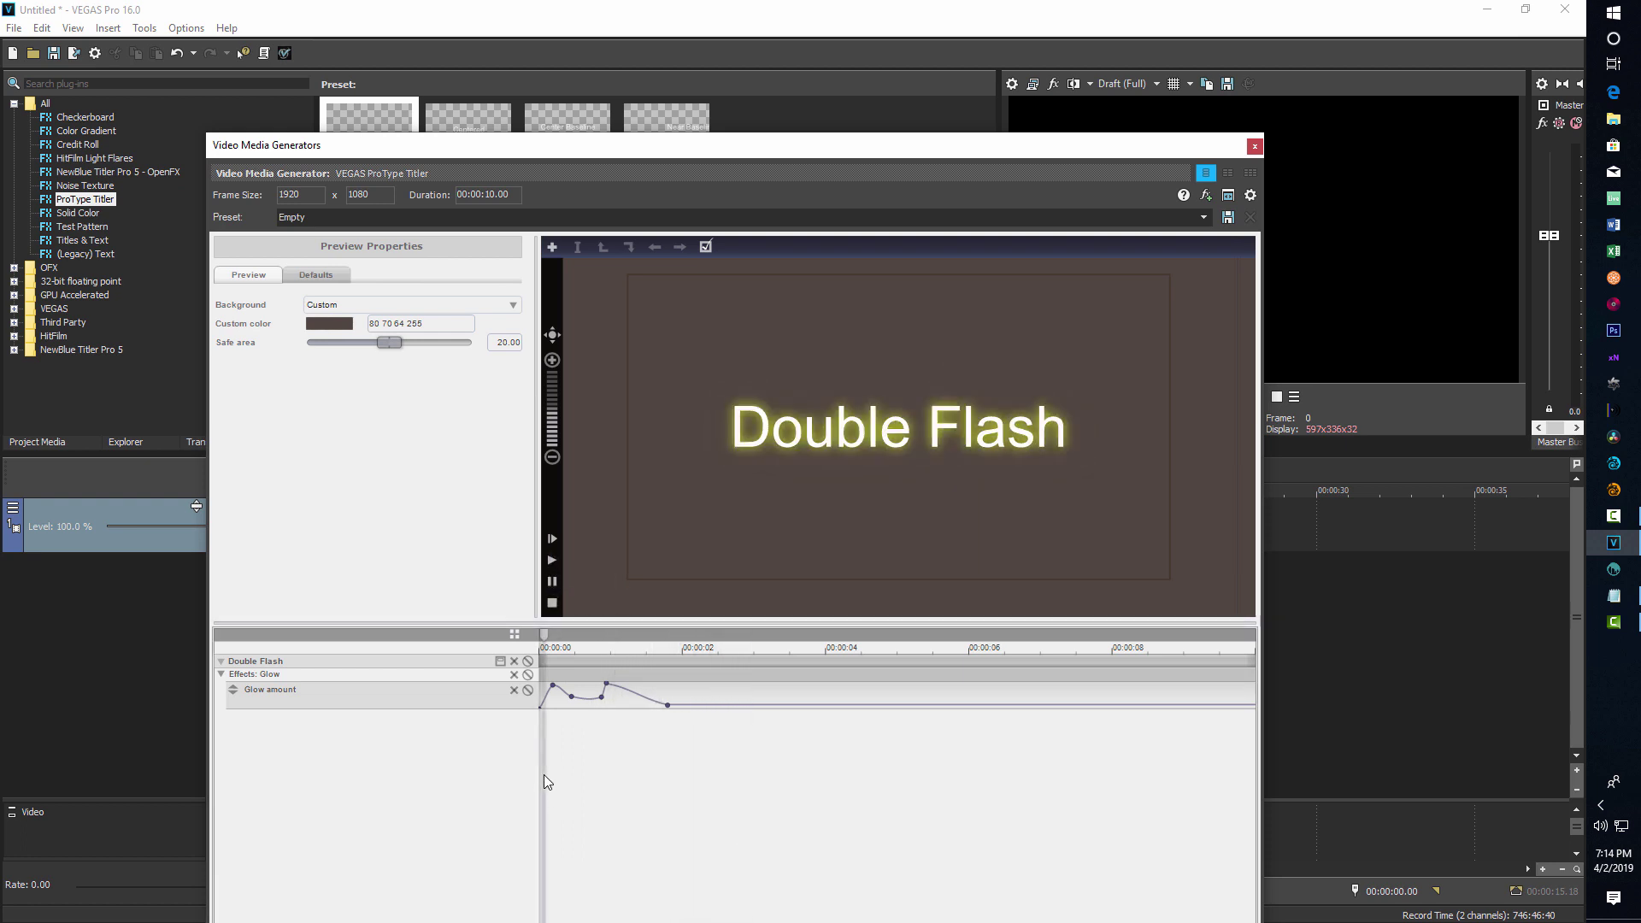
Replace the "Double Flash" text with "Or this?"
{"action": "left_click", "coordinate": [849, 443]}
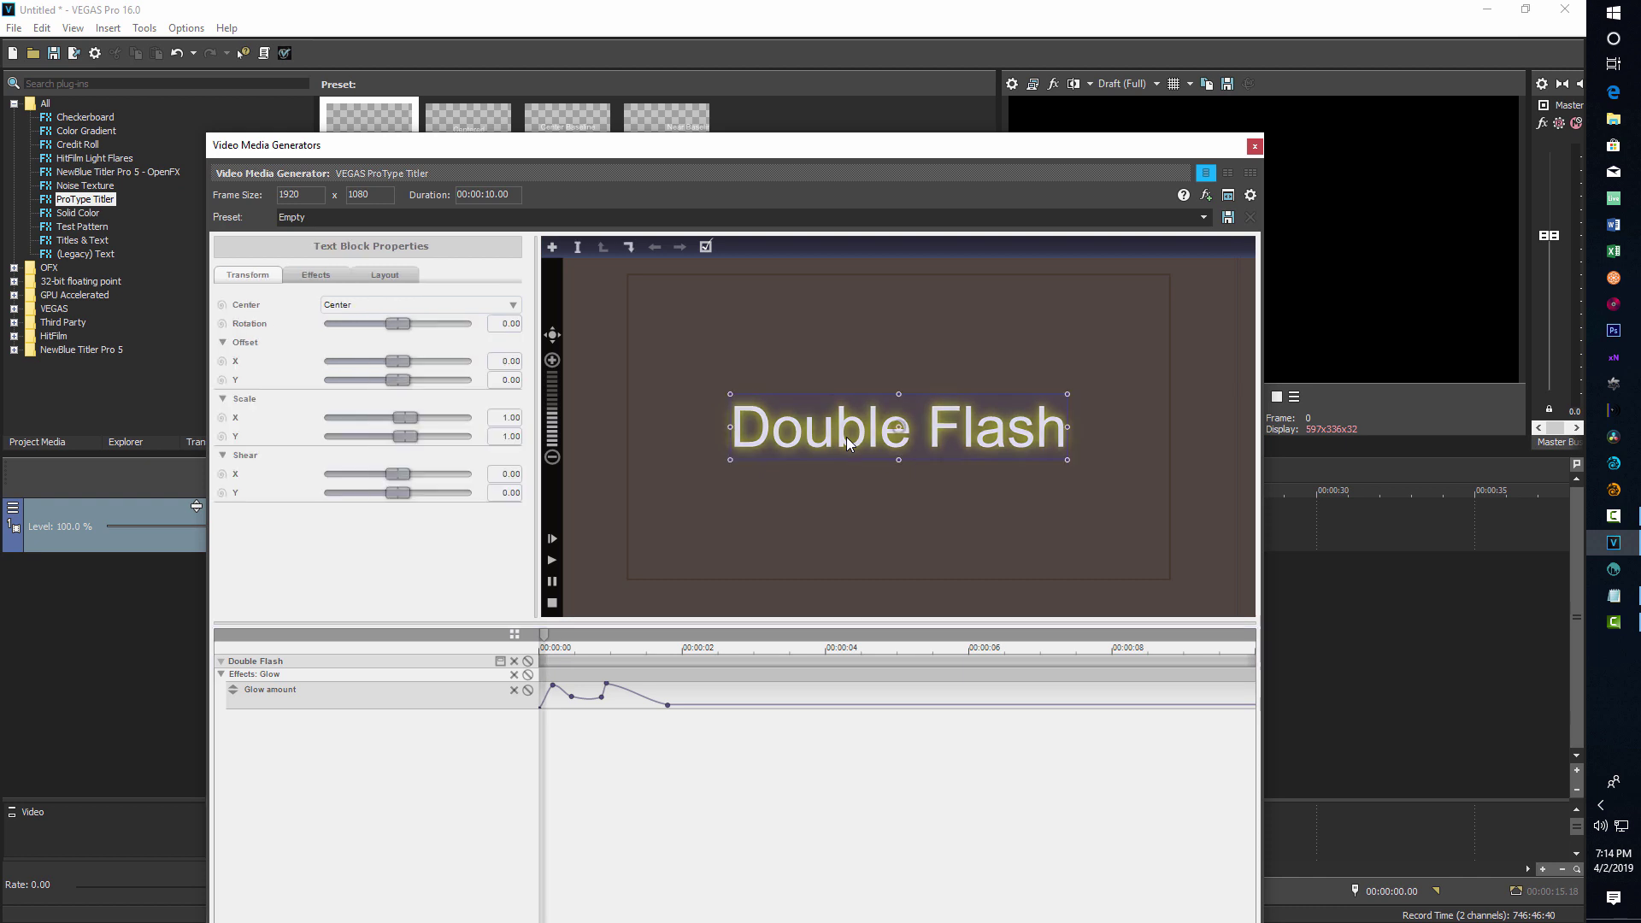
{"action": "left_click", "coordinate": [578, 246]}
{"action": "left_click_drag", "start_coordinate": [730, 441], "coordinate": [1116, 444]}
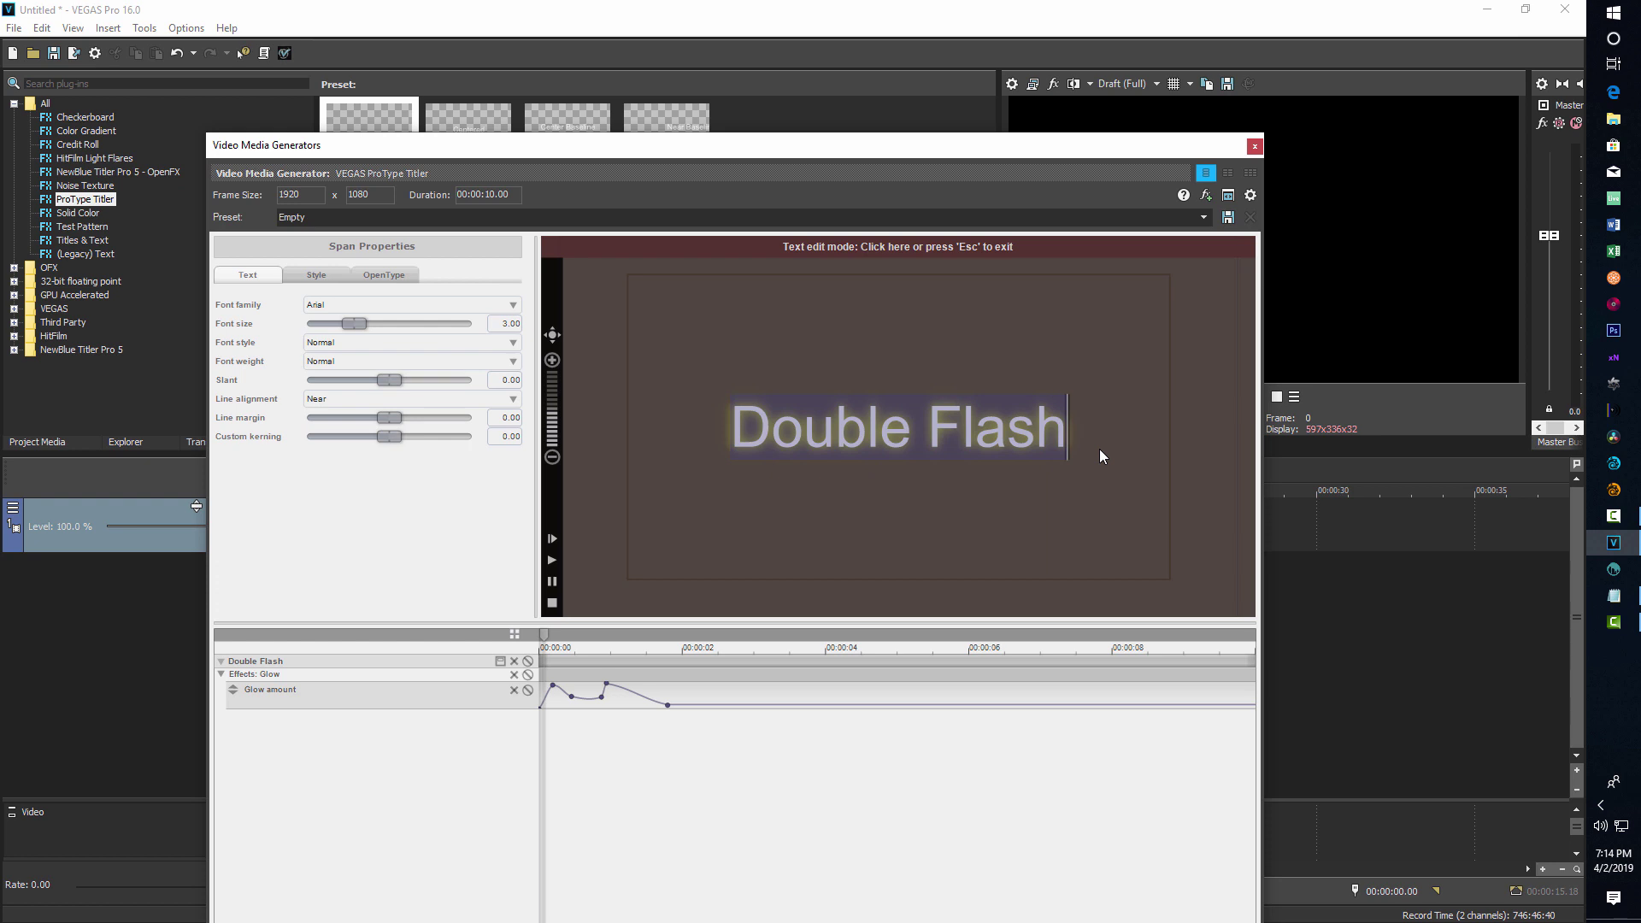
{"action": "type", "text": "O"}
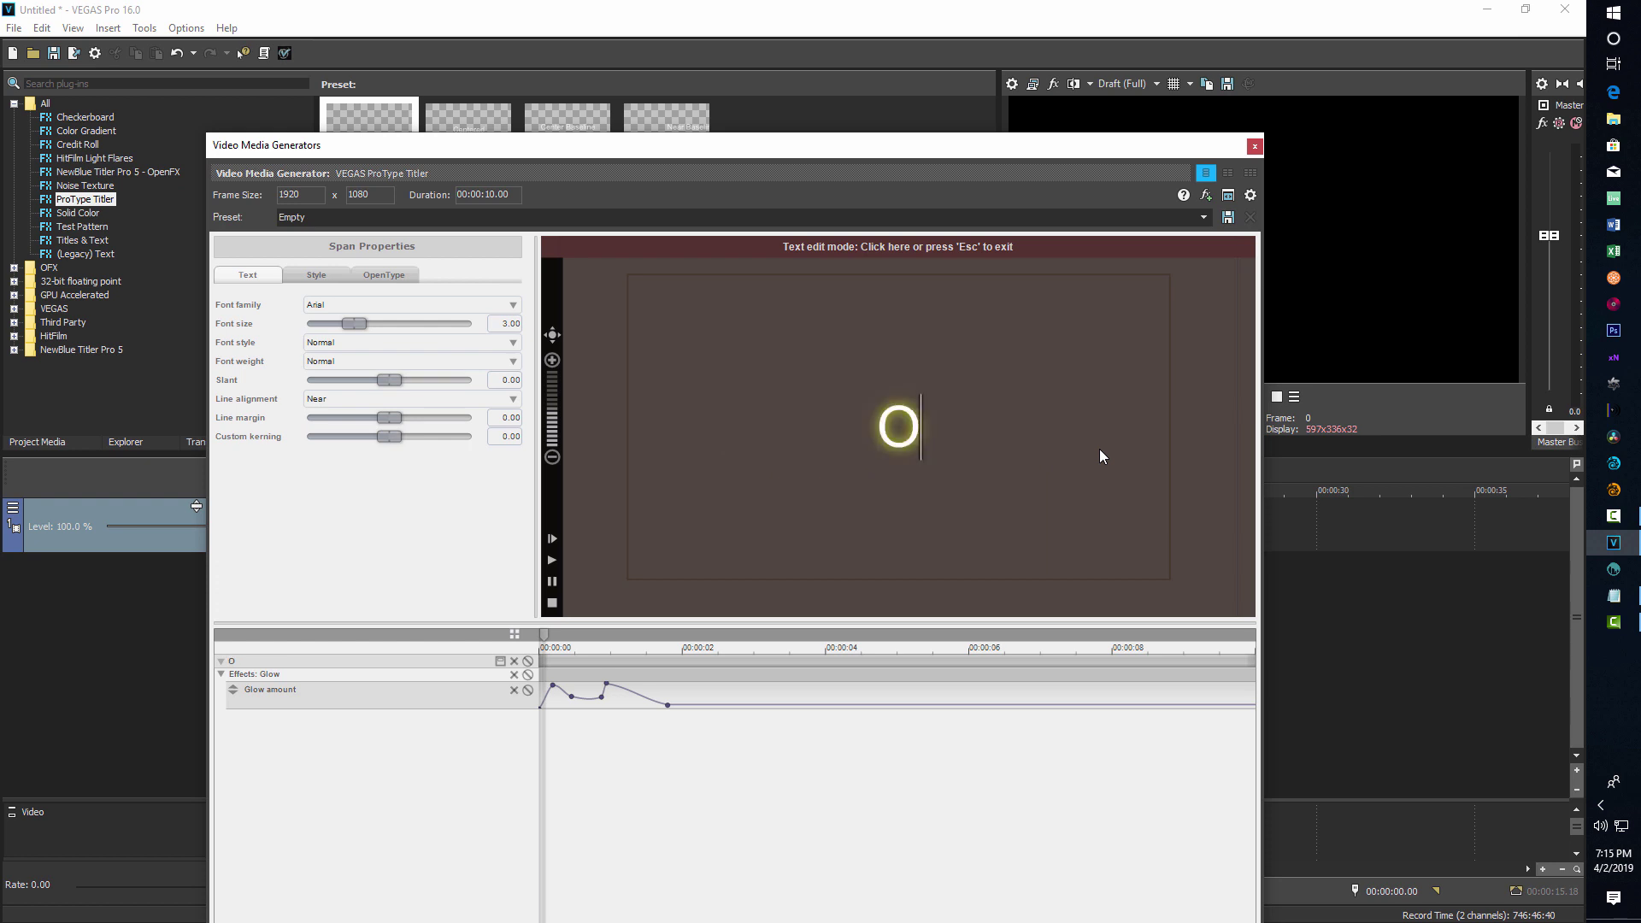
{"action": "type", "text": "r this"}
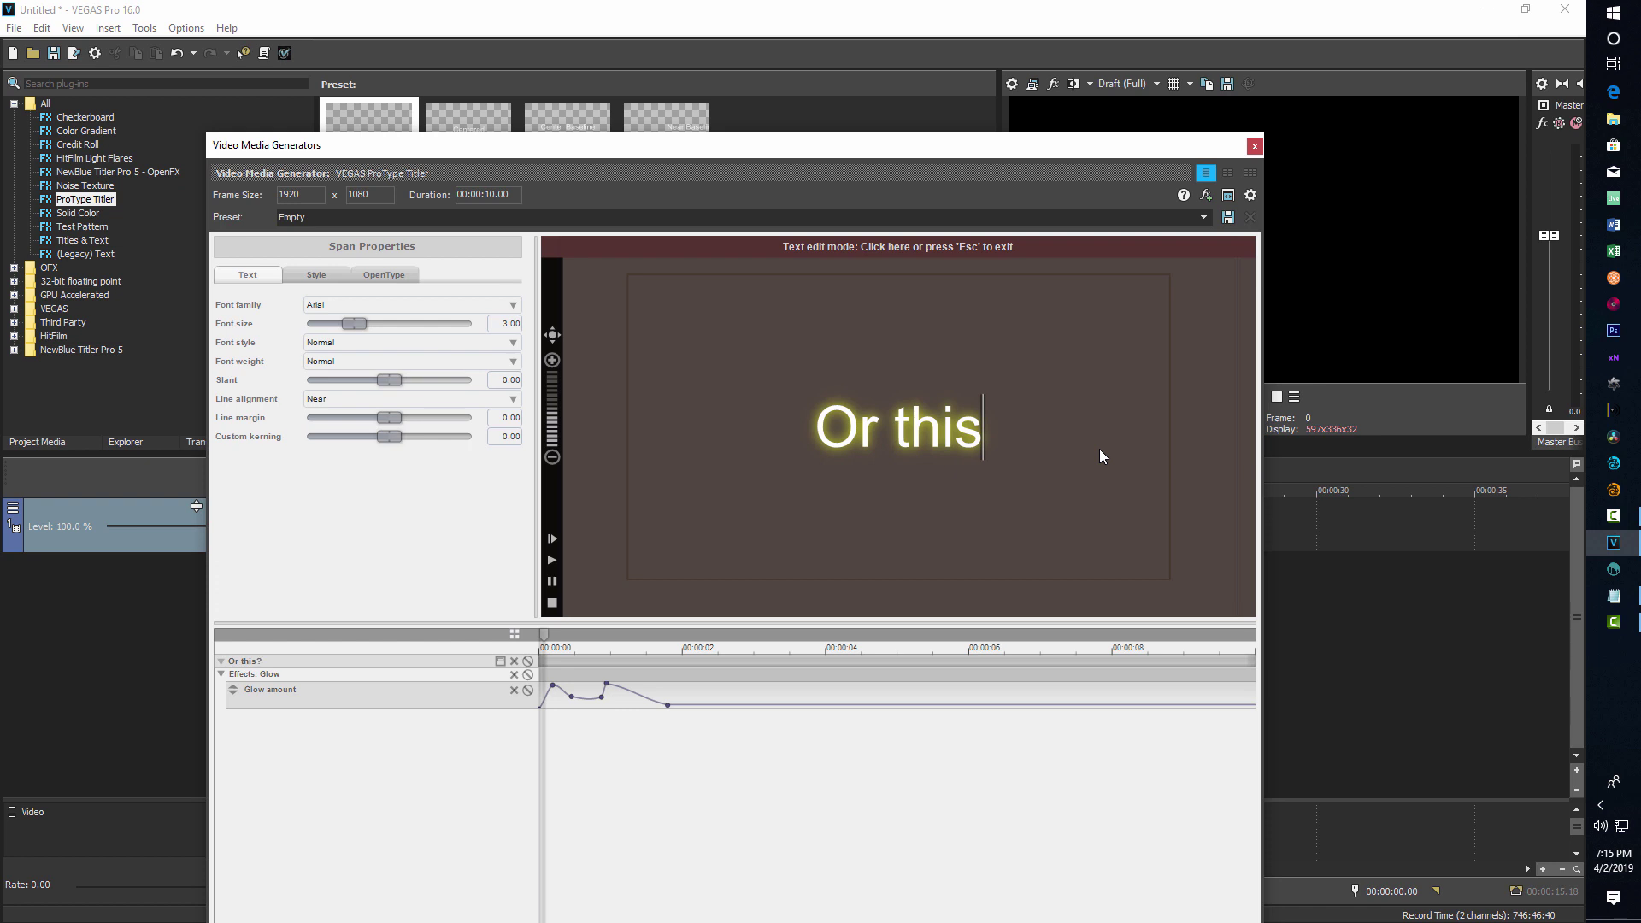
{"action": "type", "text": "?"}
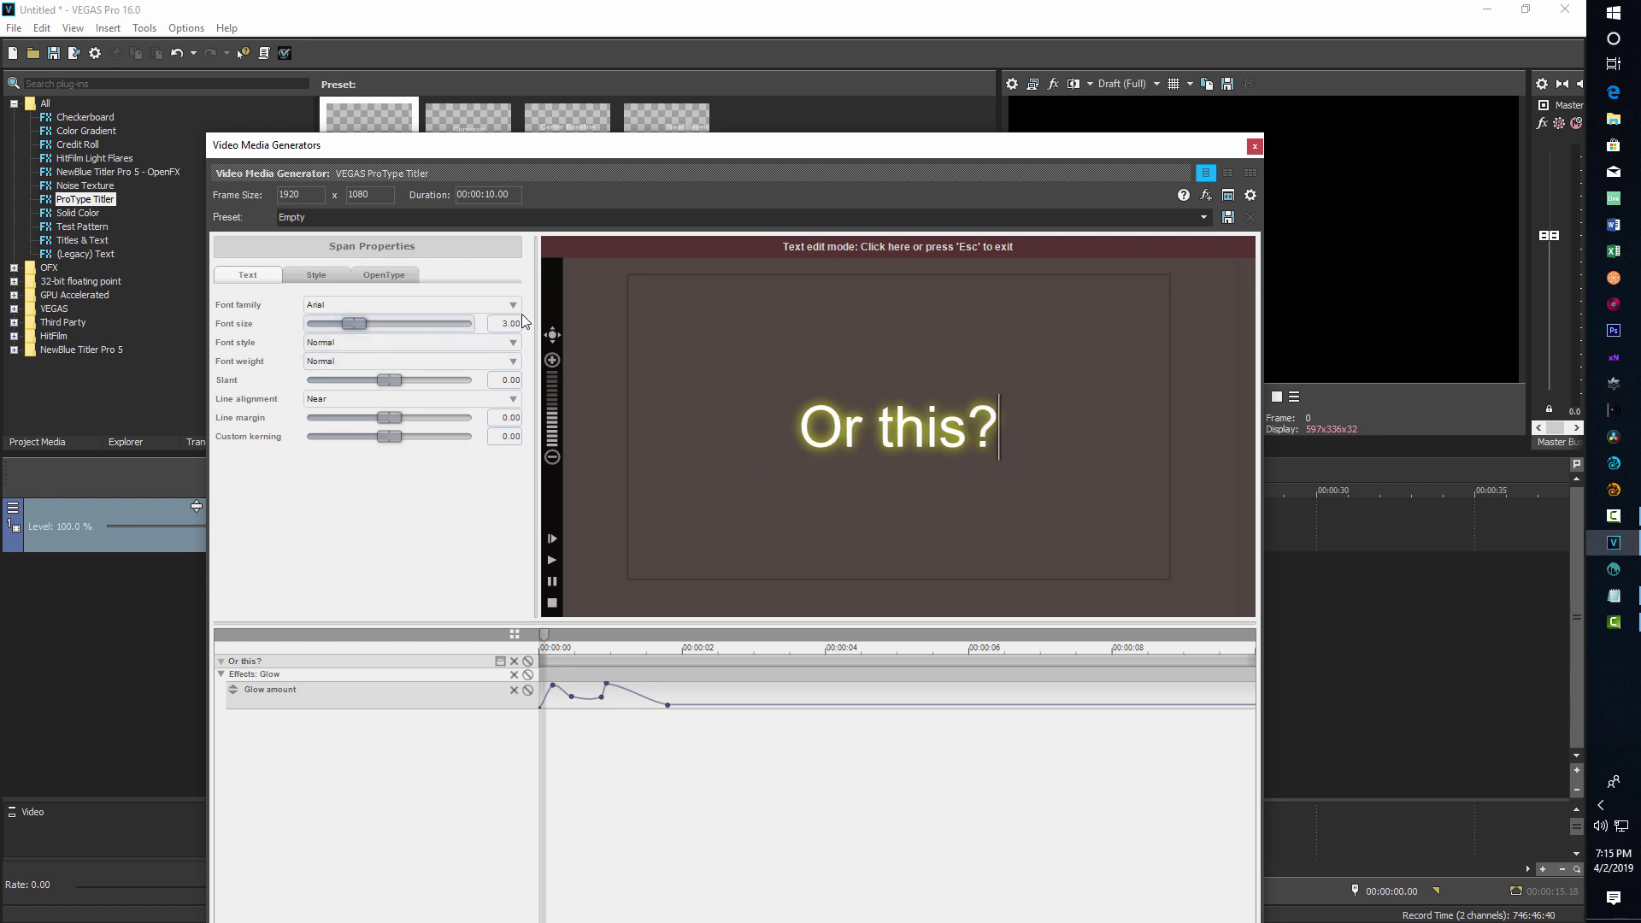
Set the "Or this?" text to the Impact font at size 3.77 and close the titler
{"action": "left_click_drag", "start_coordinate": [785, 444], "coordinate": [1048, 455]}
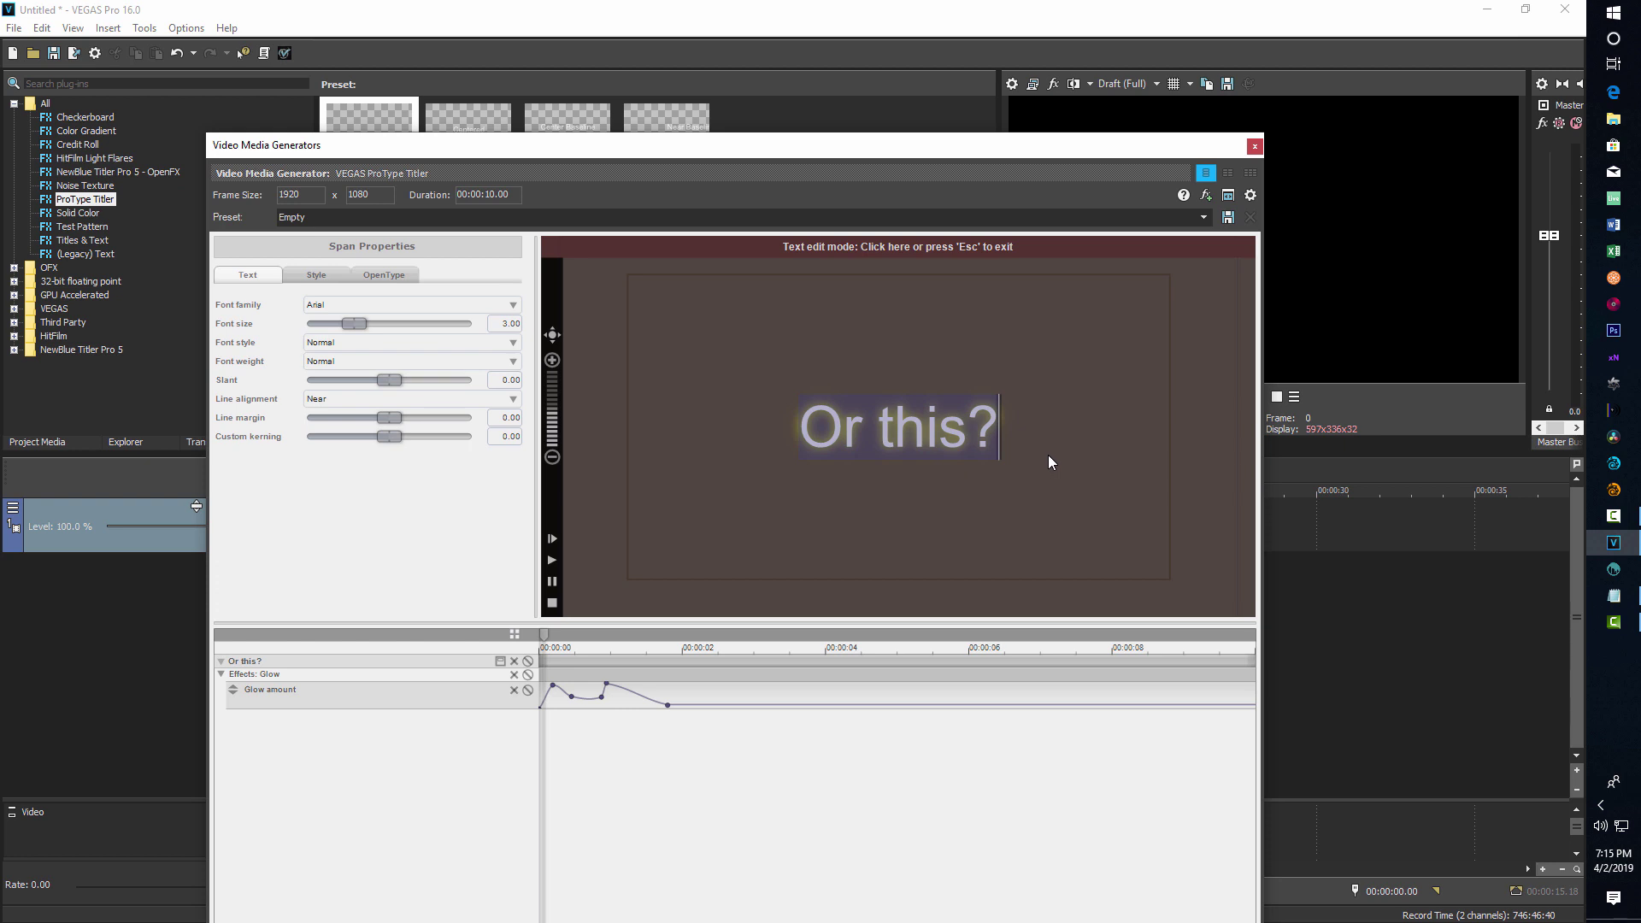
{"action": "left_click", "coordinate": [507, 308]}
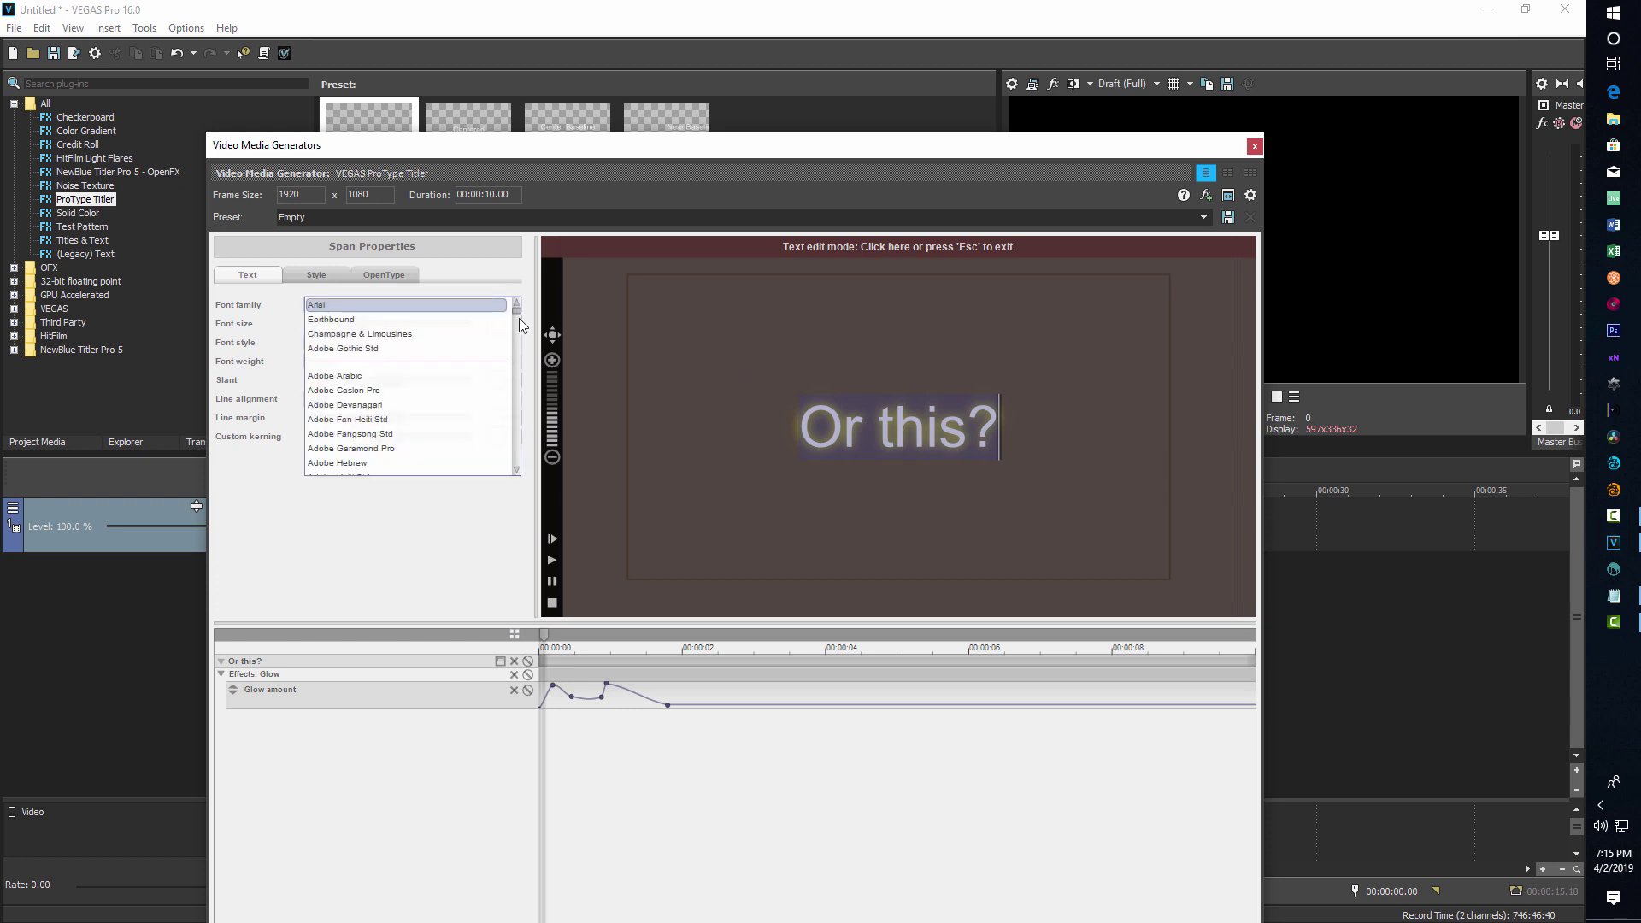
{"action": "left_click_drag", "start_coordinate": [518, 314], "coordinate": [513, 375]}
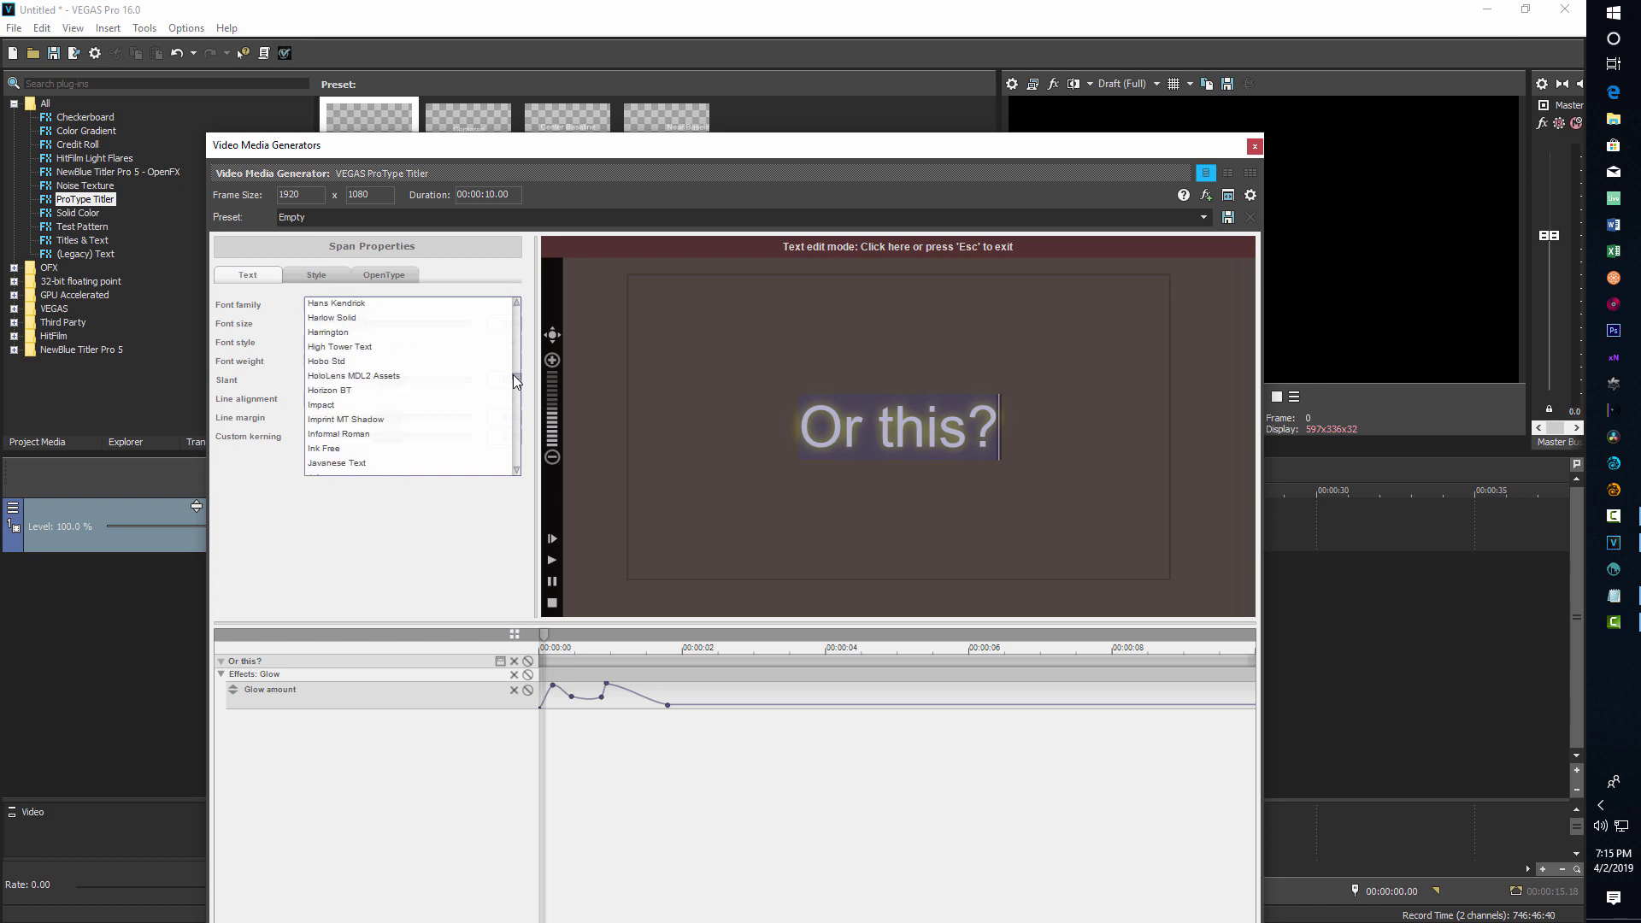
{"action": "left_click", "coordinate": [352, 406]}
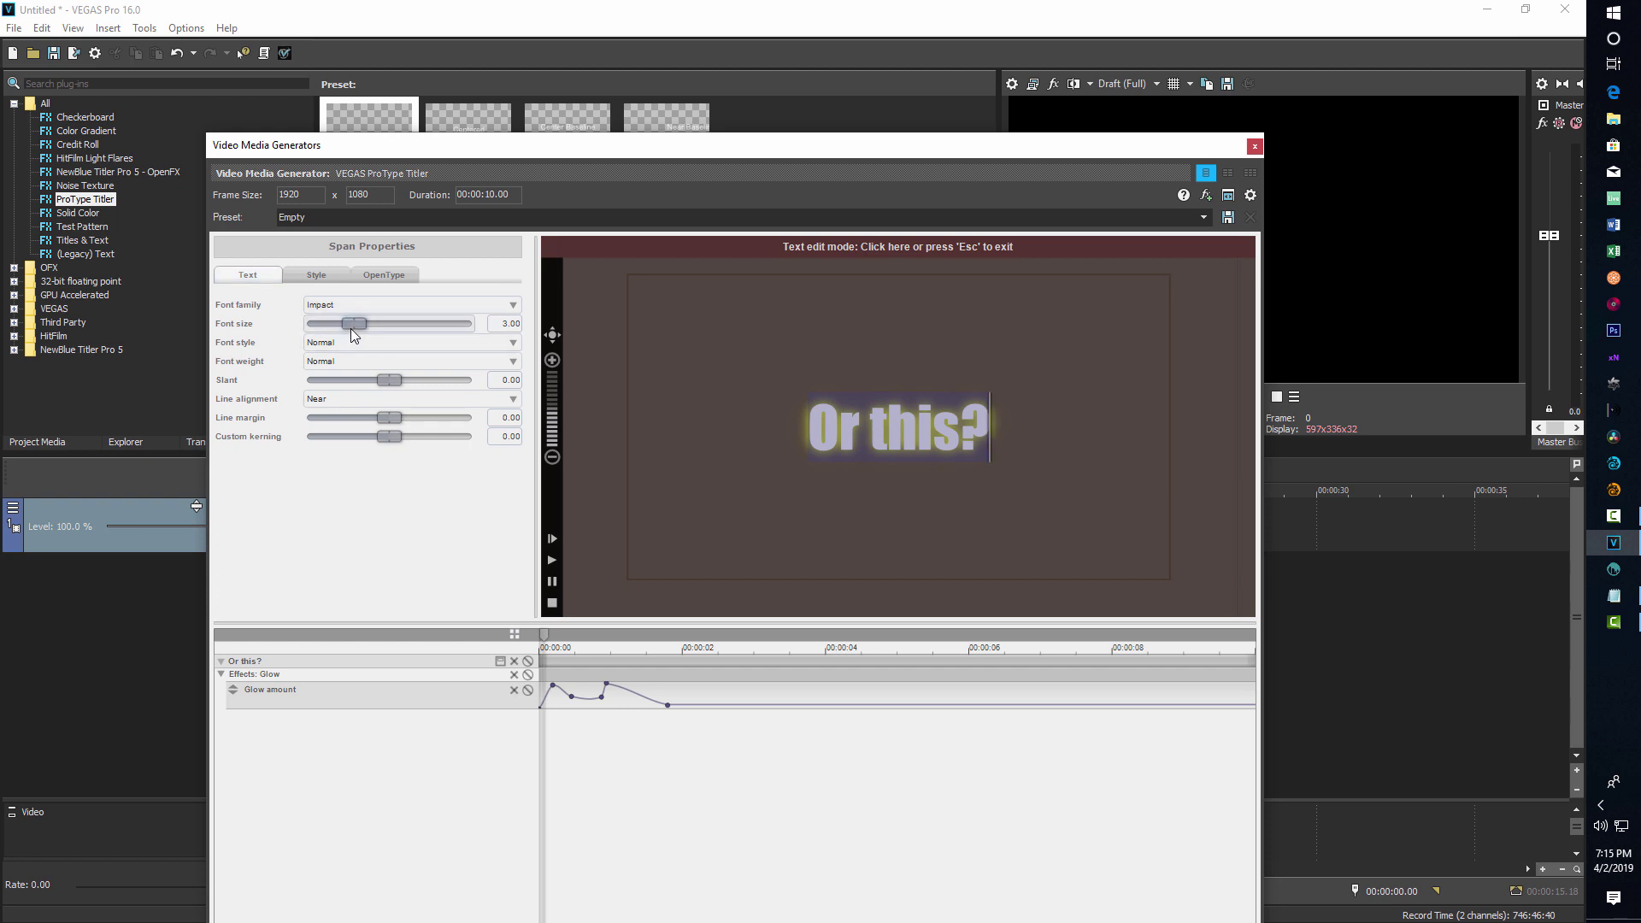
{"action": "left_click_drag", "start_coordinate": [352, 325], "coordinate": [362, 326]}
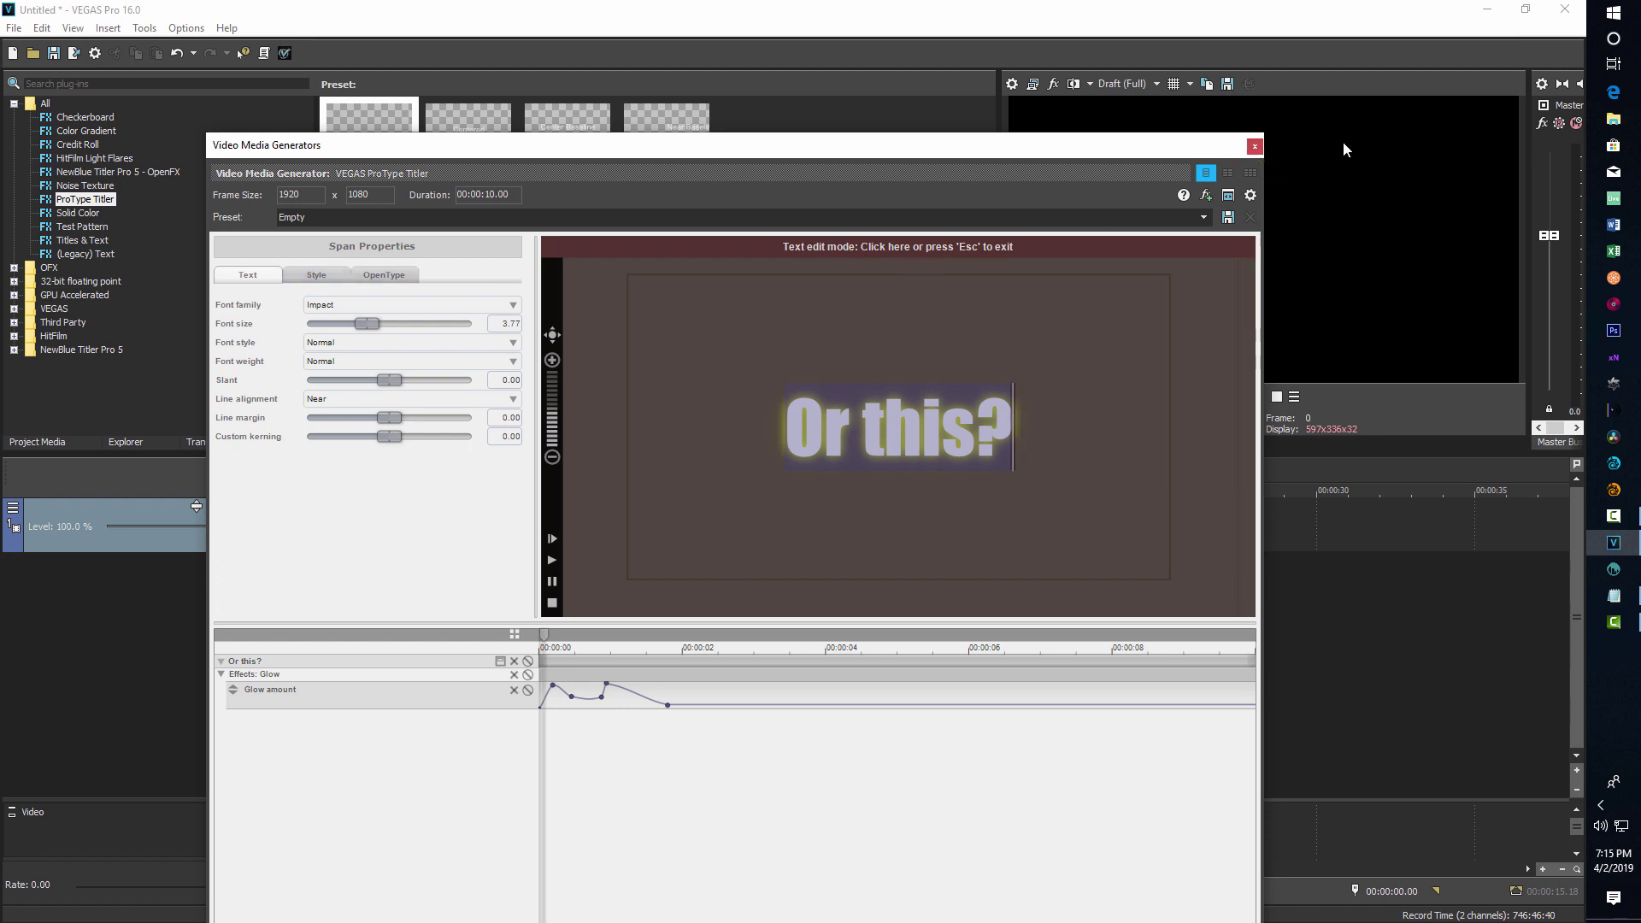
{"action": "left_click", "coordinate": [1256, 147]}
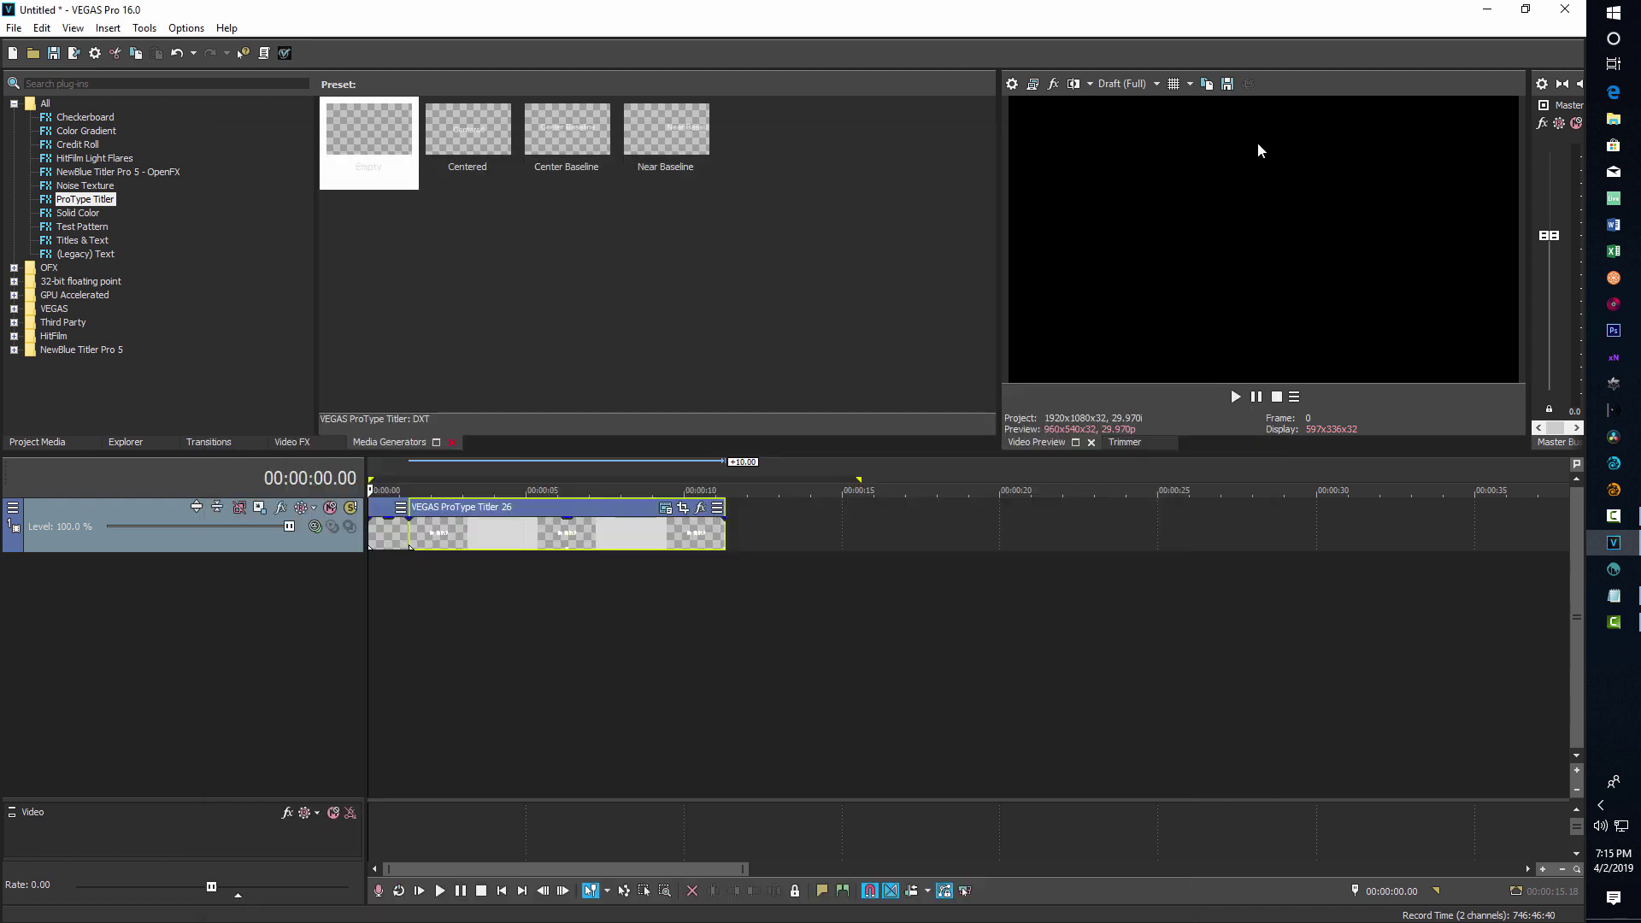
Play the transition into the second title, restarting playback from the boundary between the two title events
{"action": "left_click", "coordinate": [393, 584]}
{"action": "key", "text": "space"}
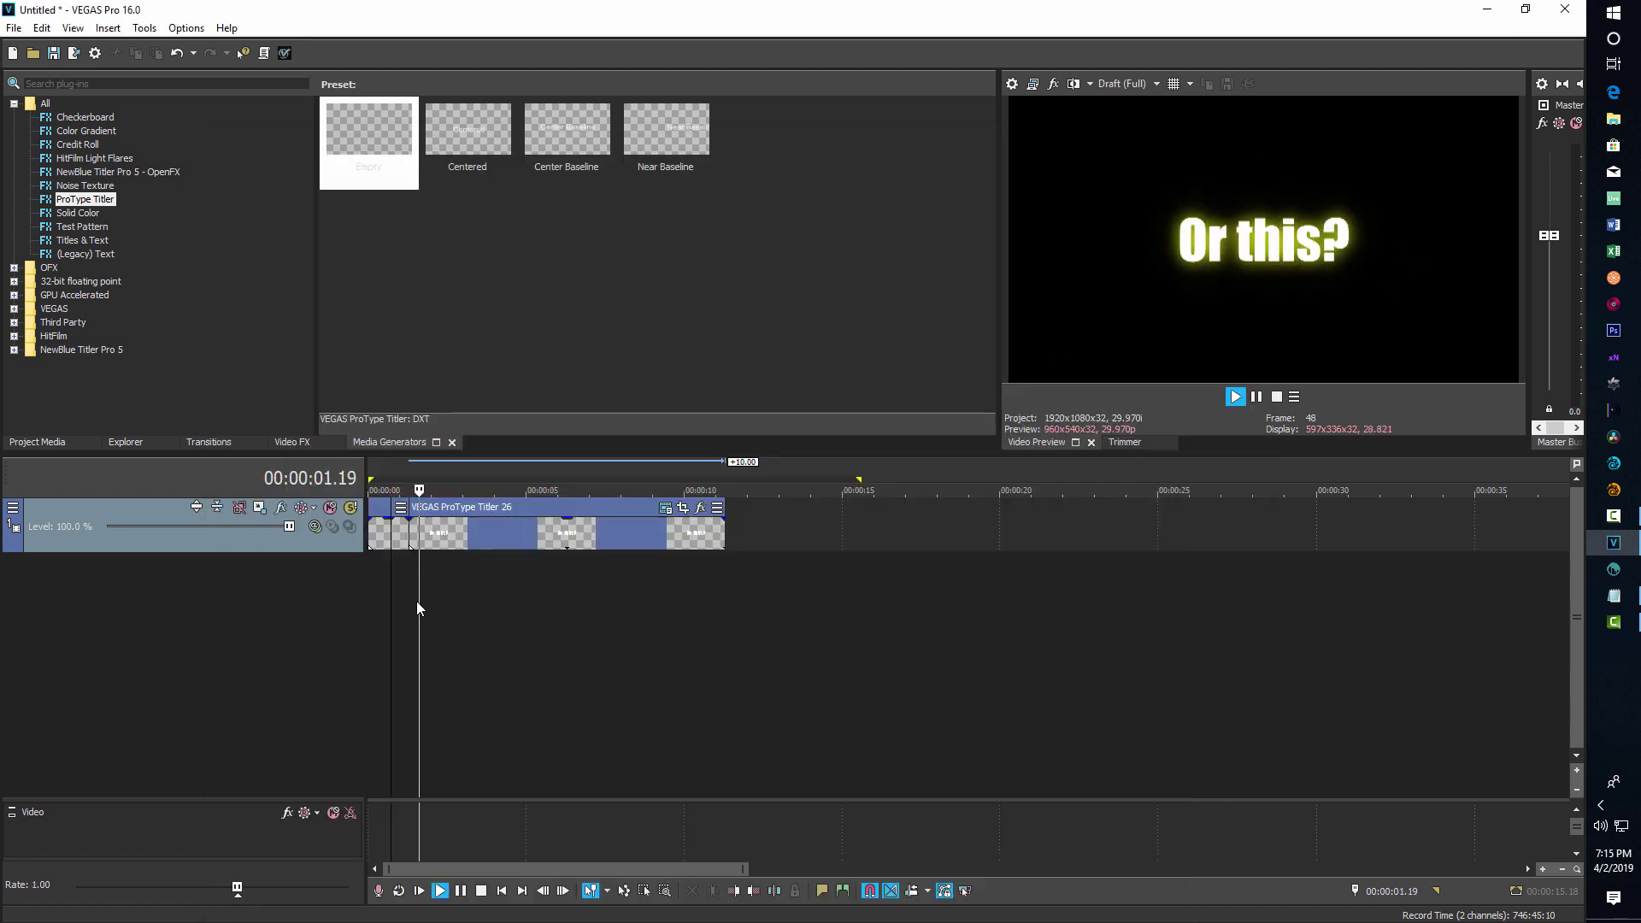
{"action": "key", "text": "space"}
{"action": "right_click", "coordinate": [417, 607]}
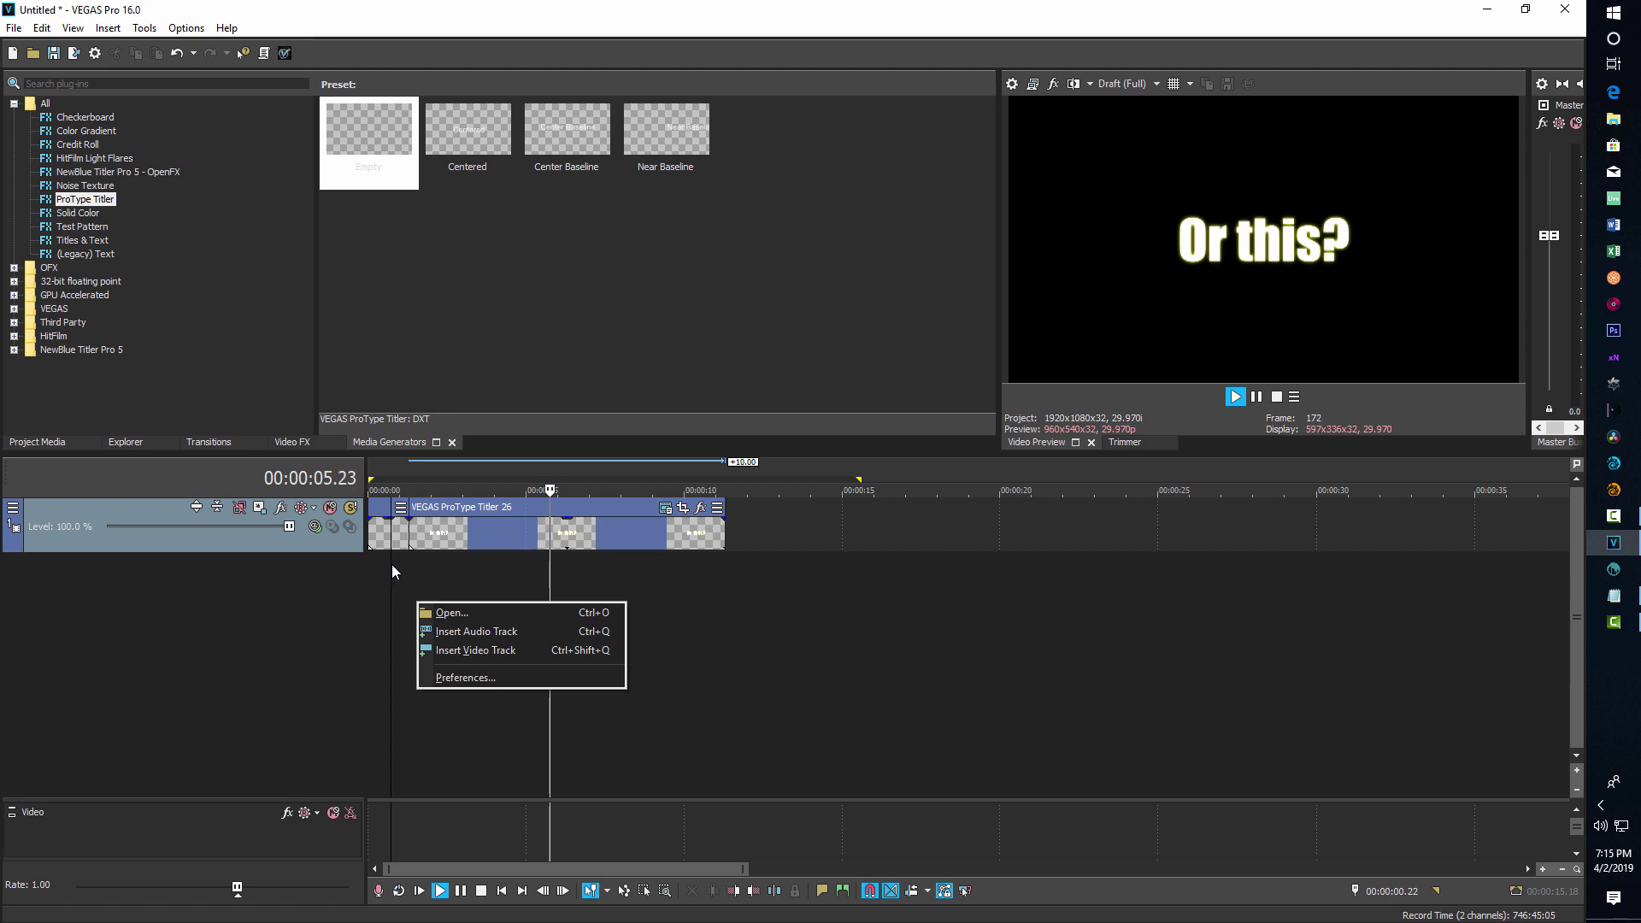
{"action": "left_click", "coordinate": [407, 568]}
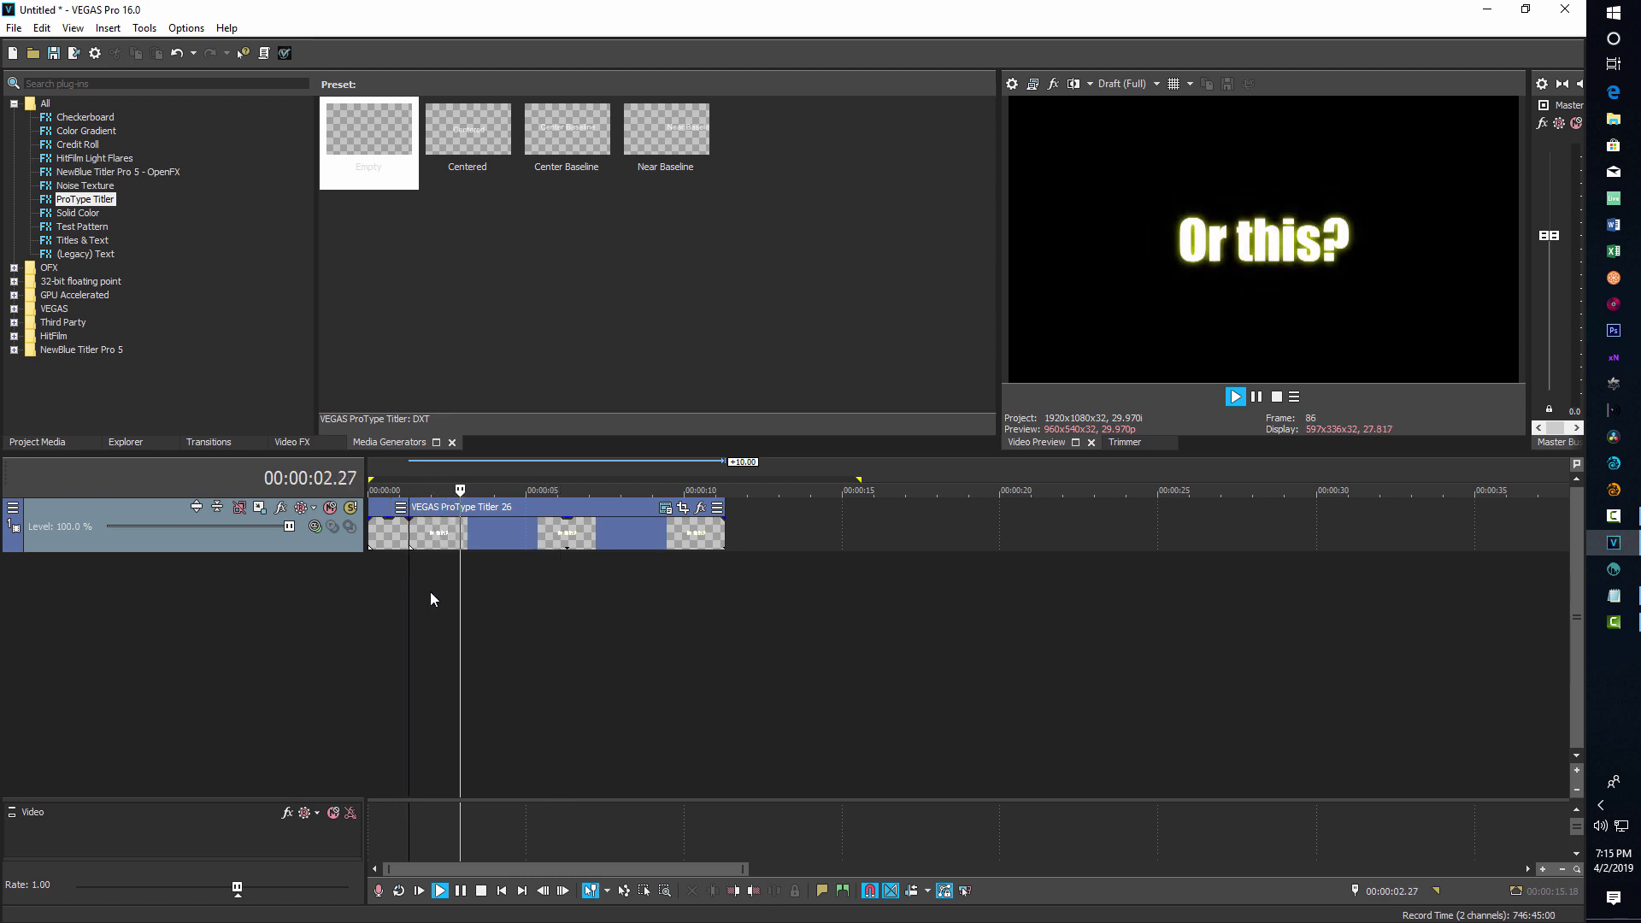
{"action": "key", "text": "space"}
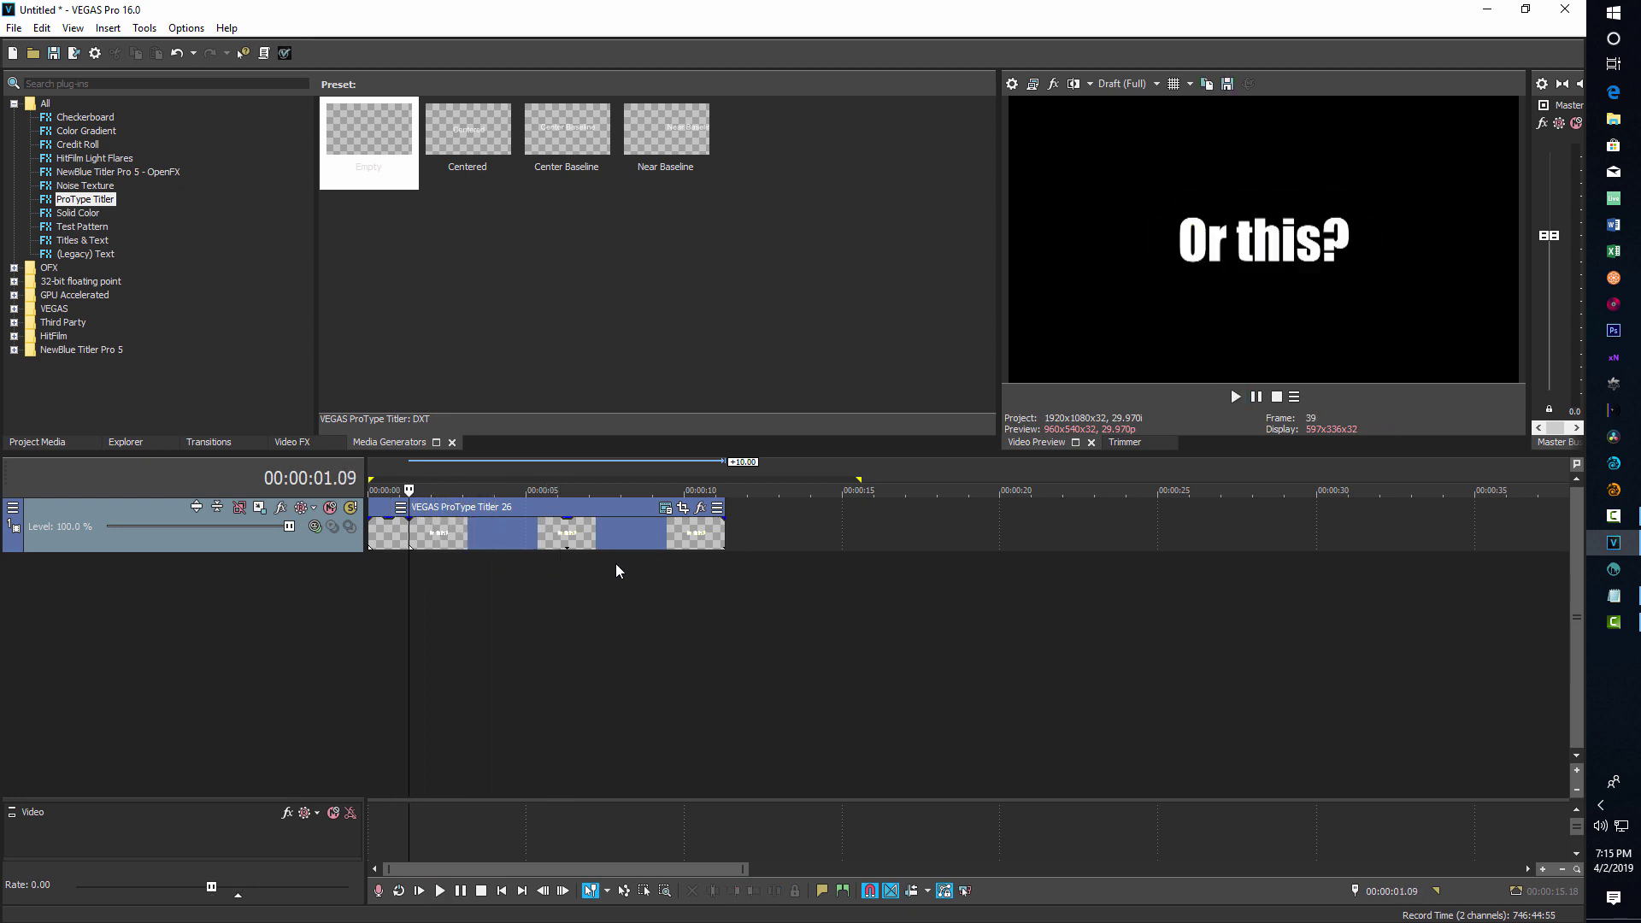
Trim the second title event to end at about 3.5 seconds on the timeline and briefly play it
{"action": "left_click_drag", "start_coordinate": [723, 535], "coordinate": [478, 536]}
{"action": "key", "text": "space"}
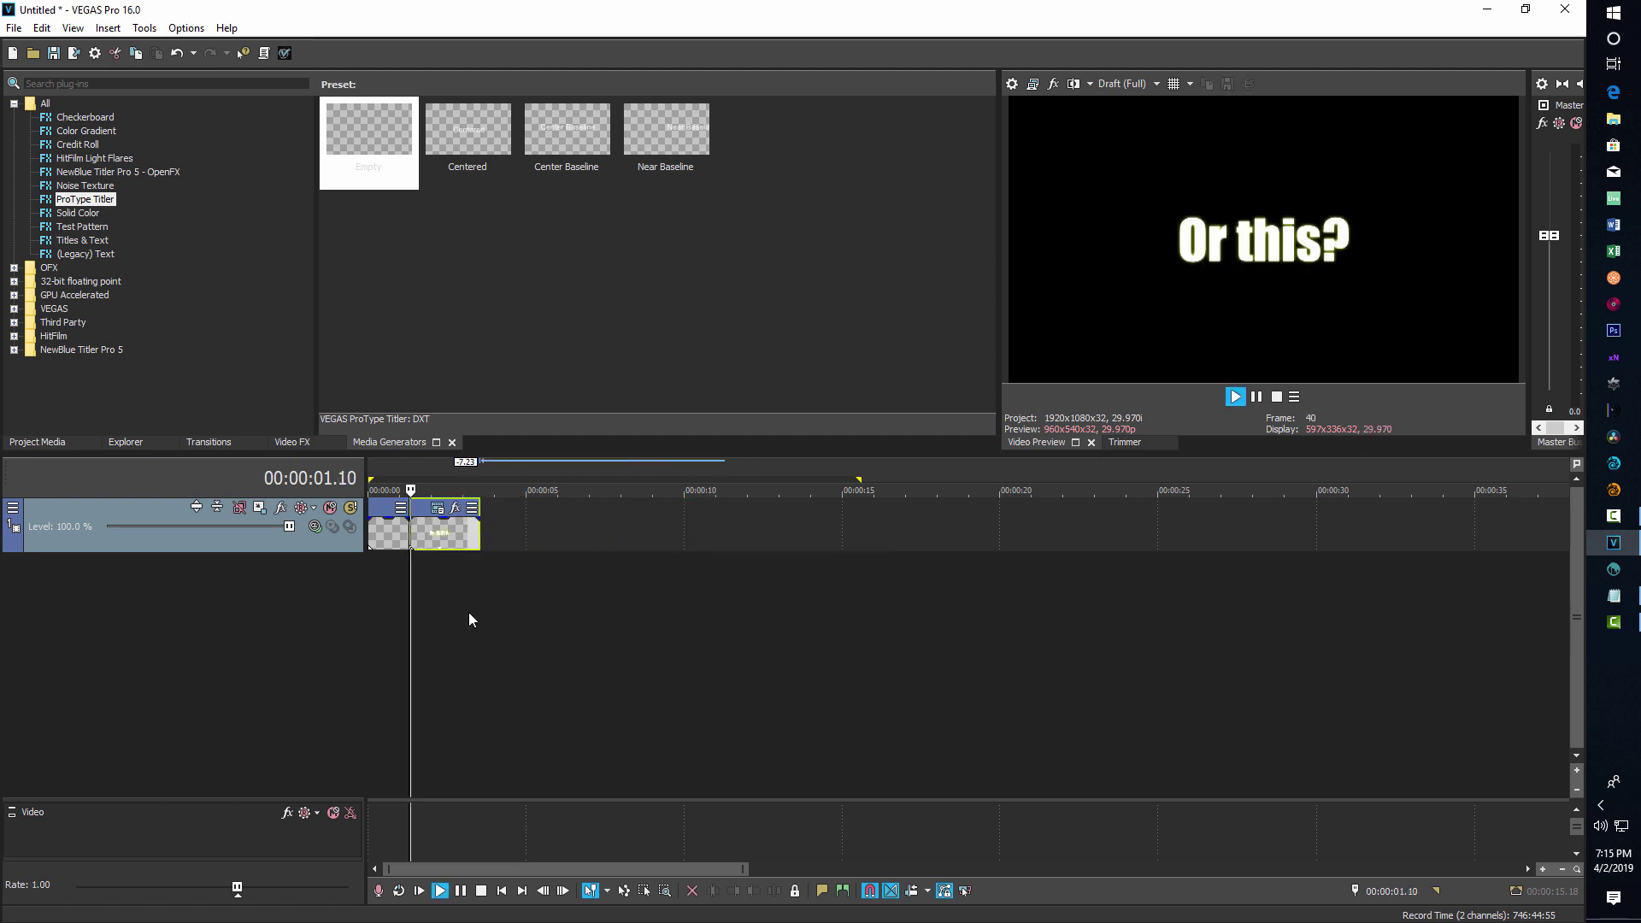
{"action": "key", "text": "space"}
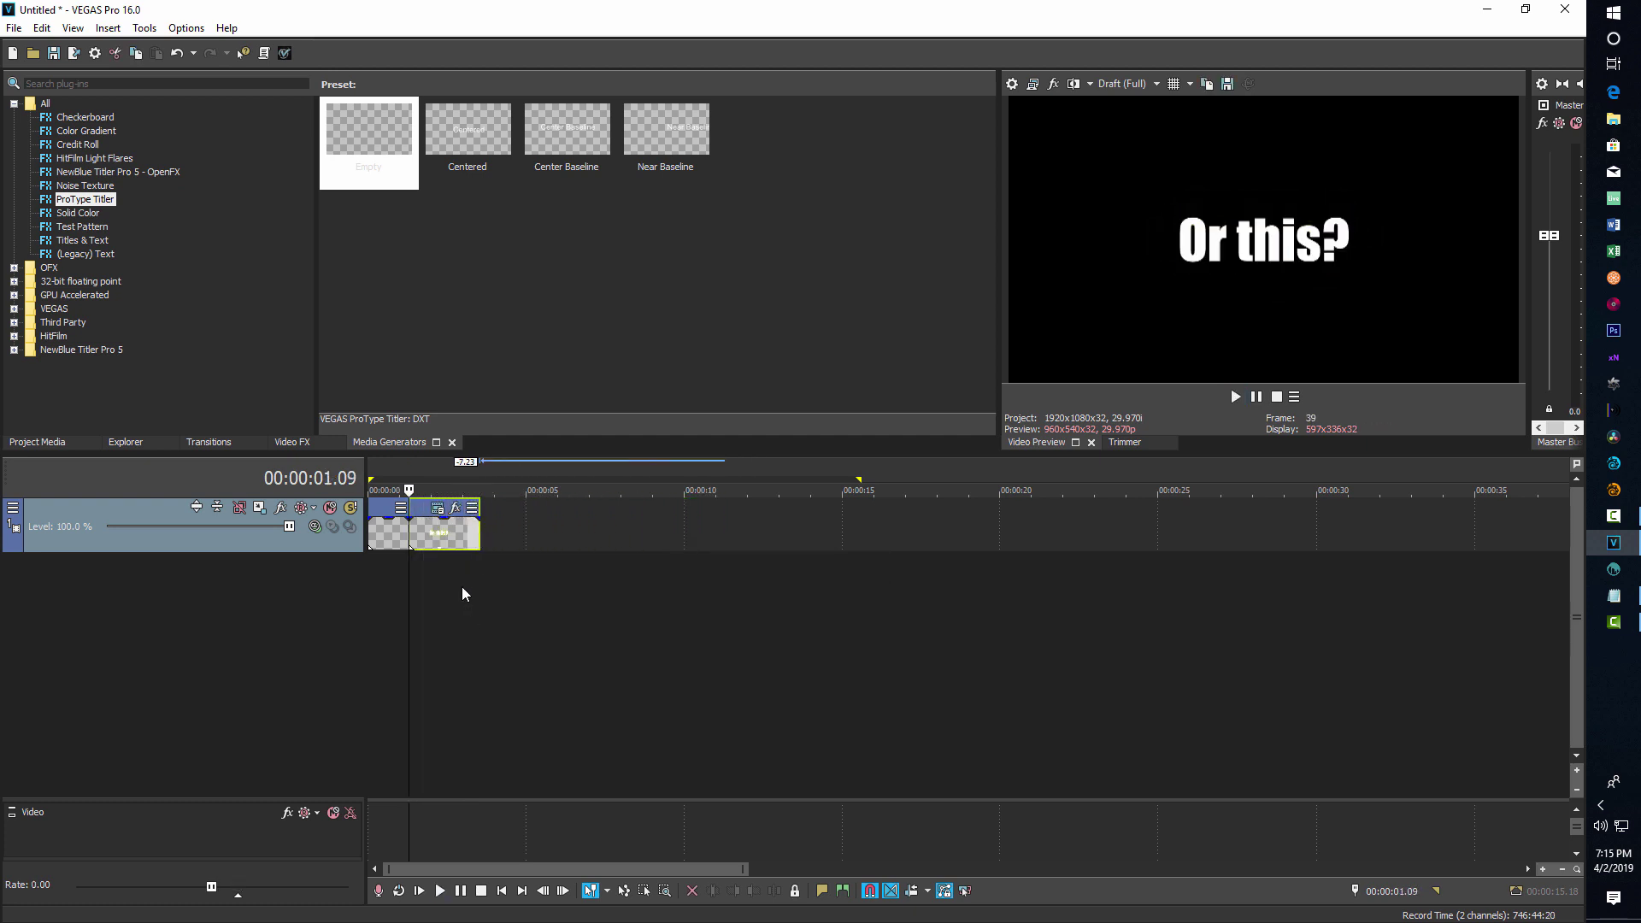
Reopen the second title's settings, collapse its animation rows, shorten the "Or this?" text block's animation, and close the titler
{"action": "left_click", "coordinate": [438, 510]}
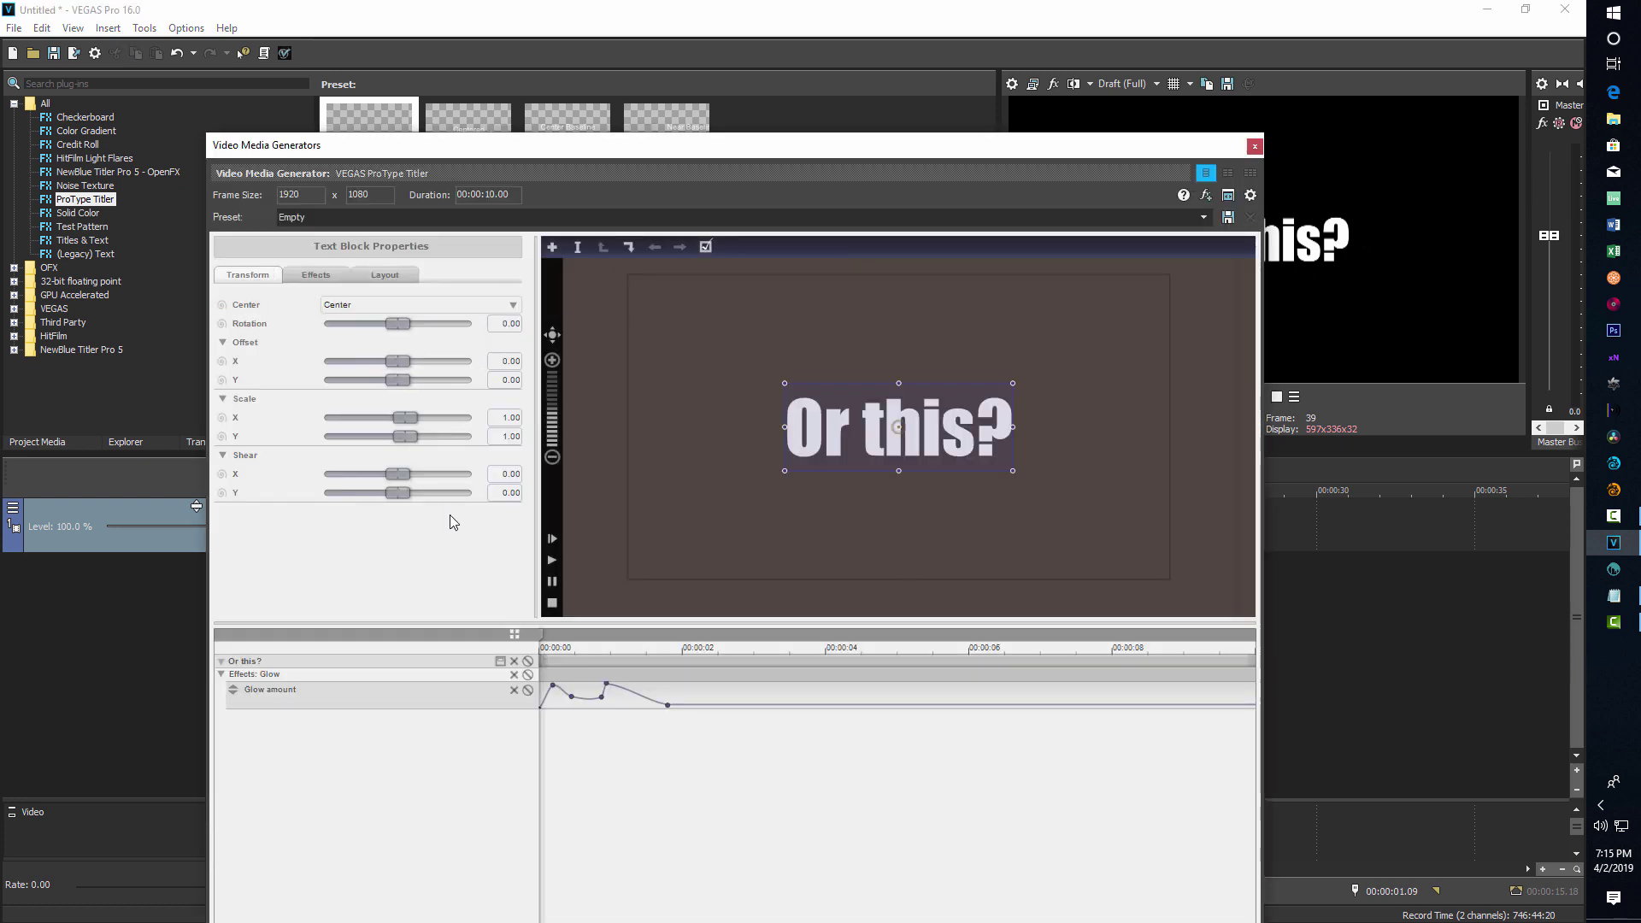
{"action": "left_click", "coordinate": [222, 674]}
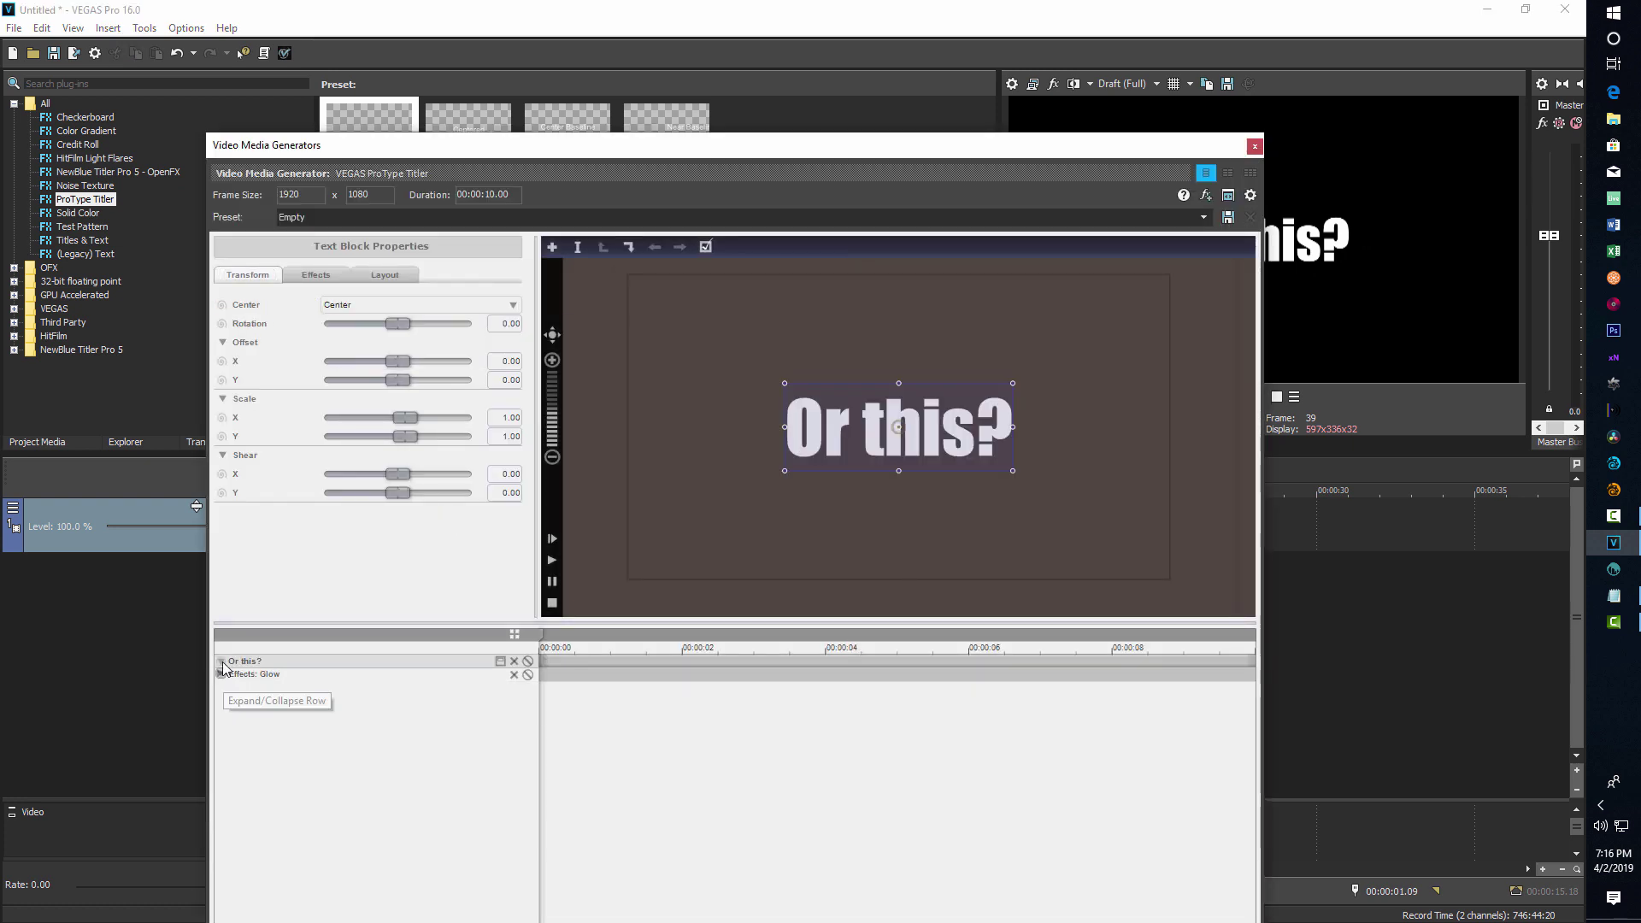
{"action": "left_click", "coordinate": [221, 661]}
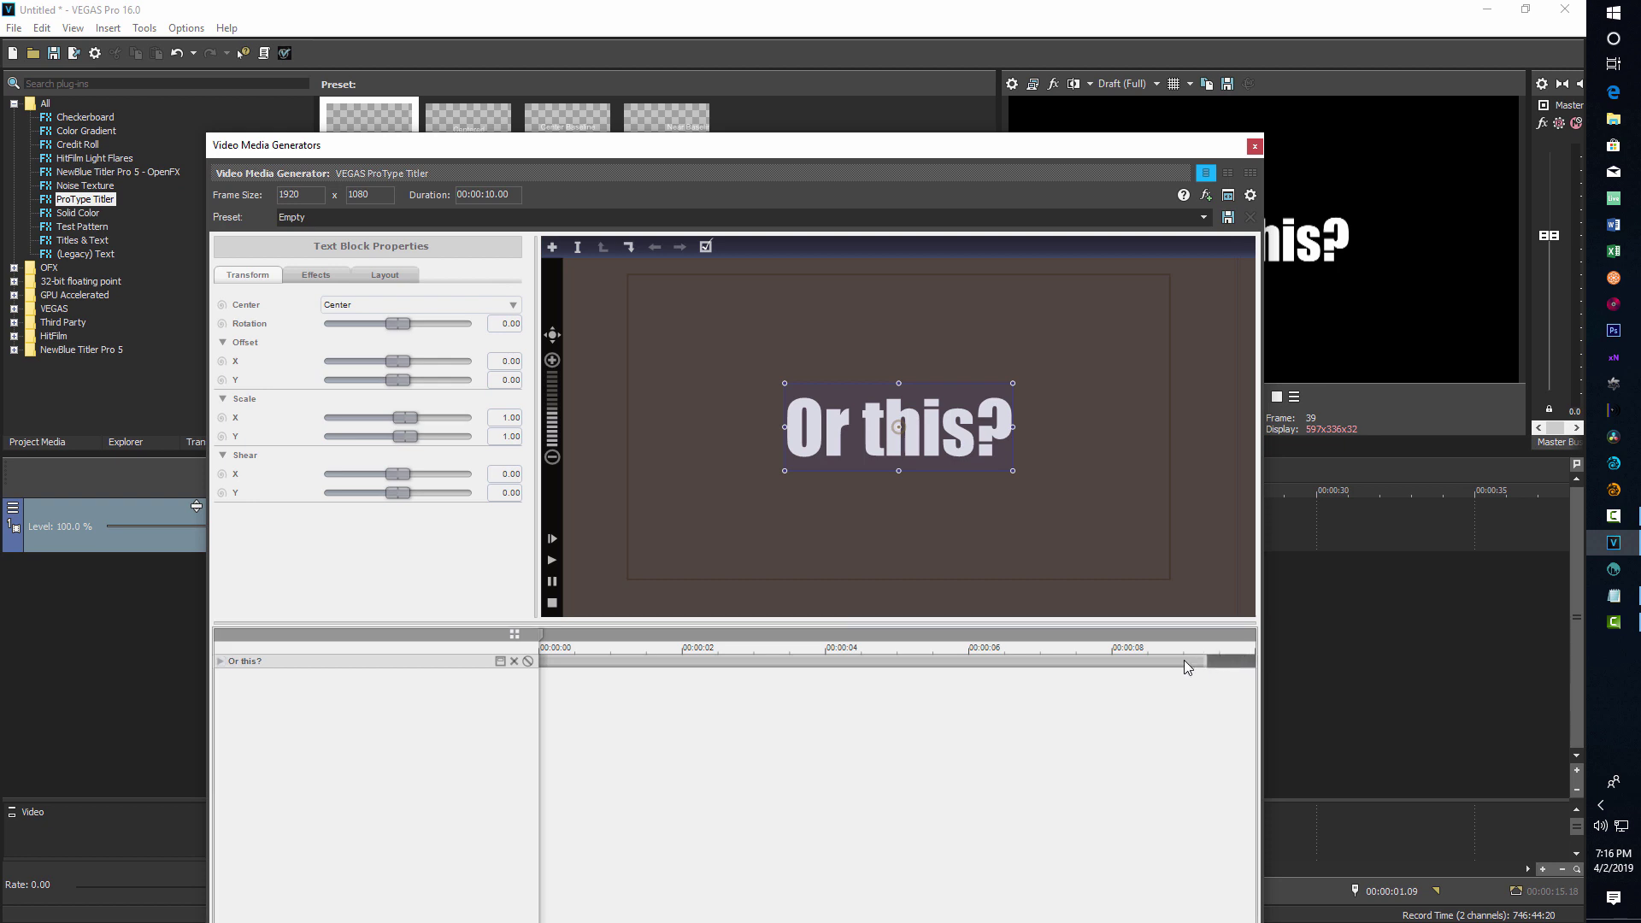
{"action": "left_click", "coordinate": [1254, 145]}
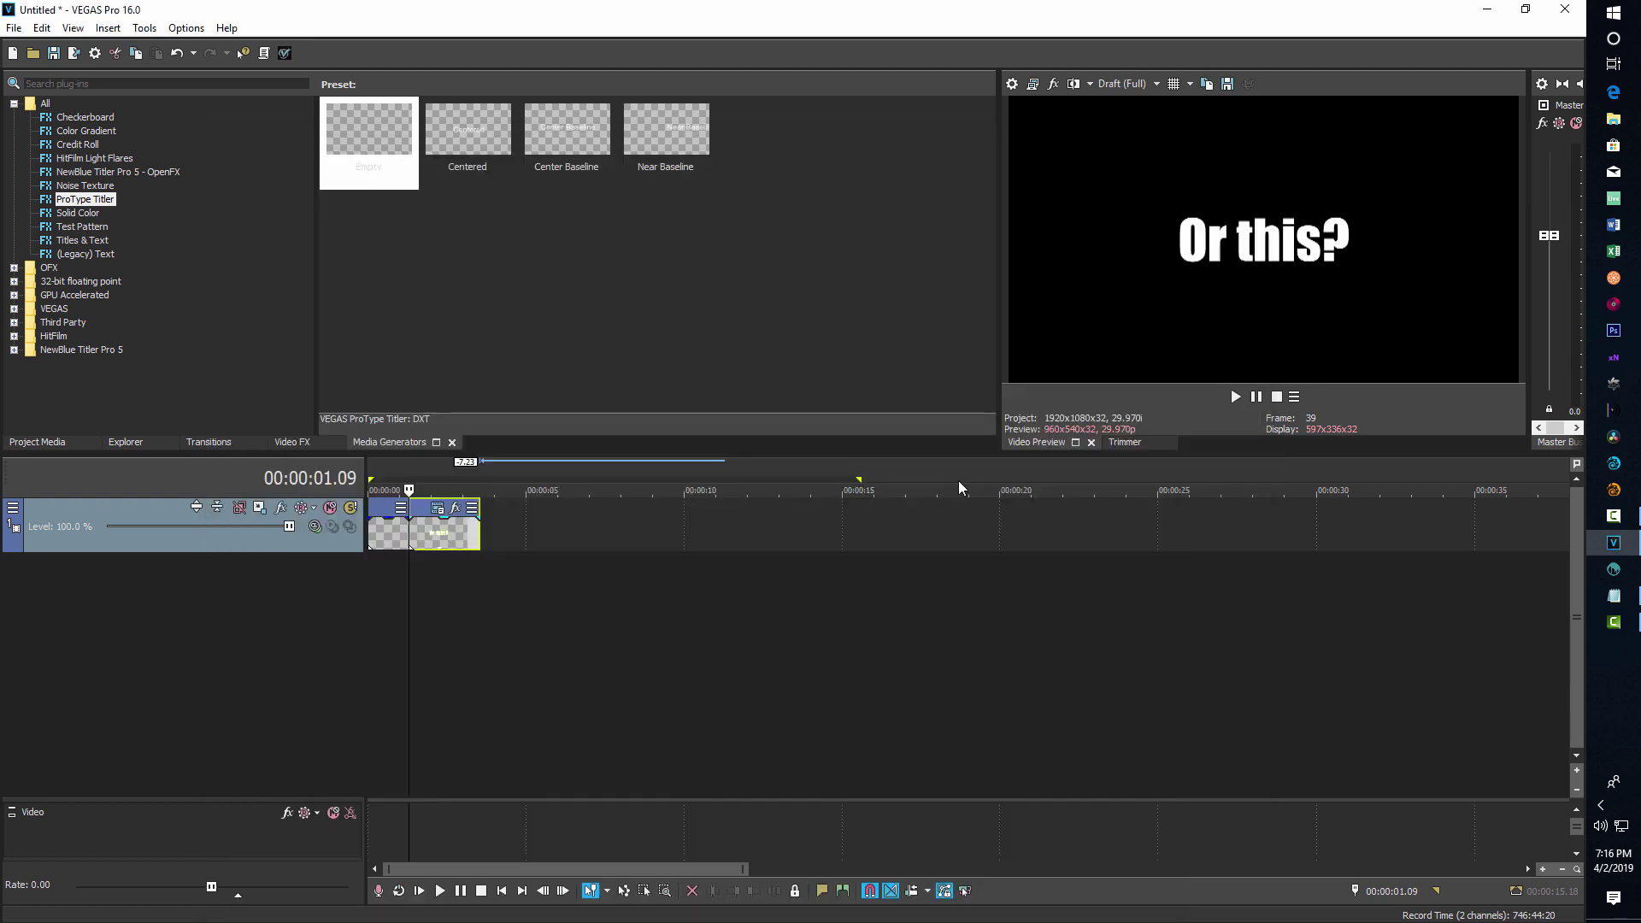
Play both titles in sequence from the start of the timeline, restarting playback once
{"action": "left_click", "coordinate": [371, 582]}
{"action": "key", "text": "space"}
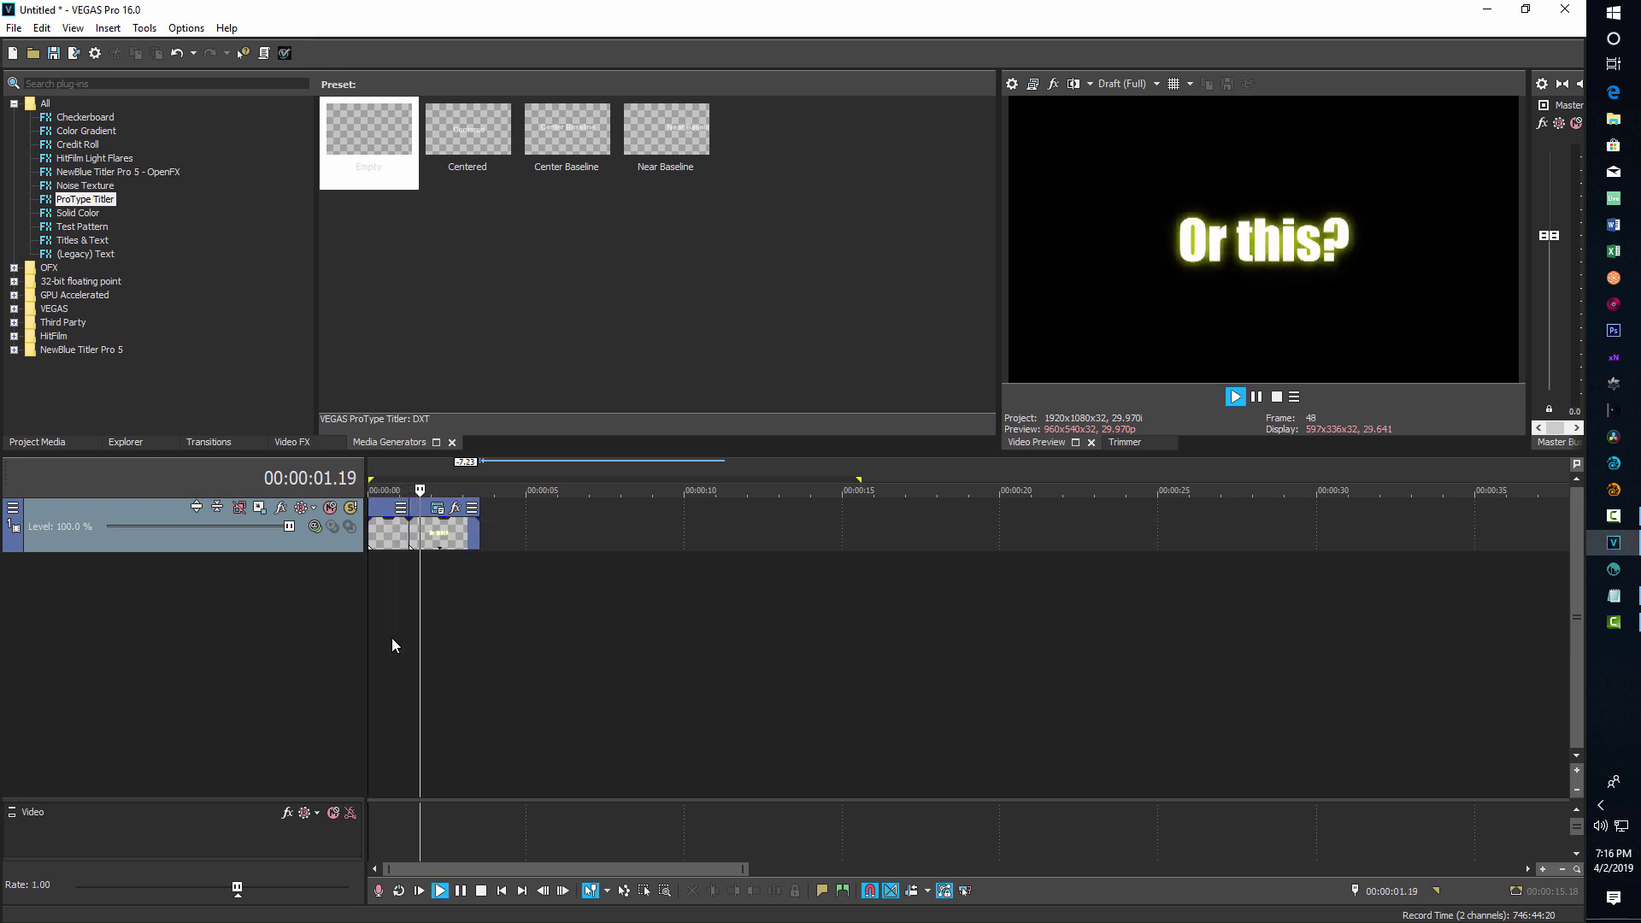
{"action": "key", "text": "space"}
{"action": "key", "text": "space"}
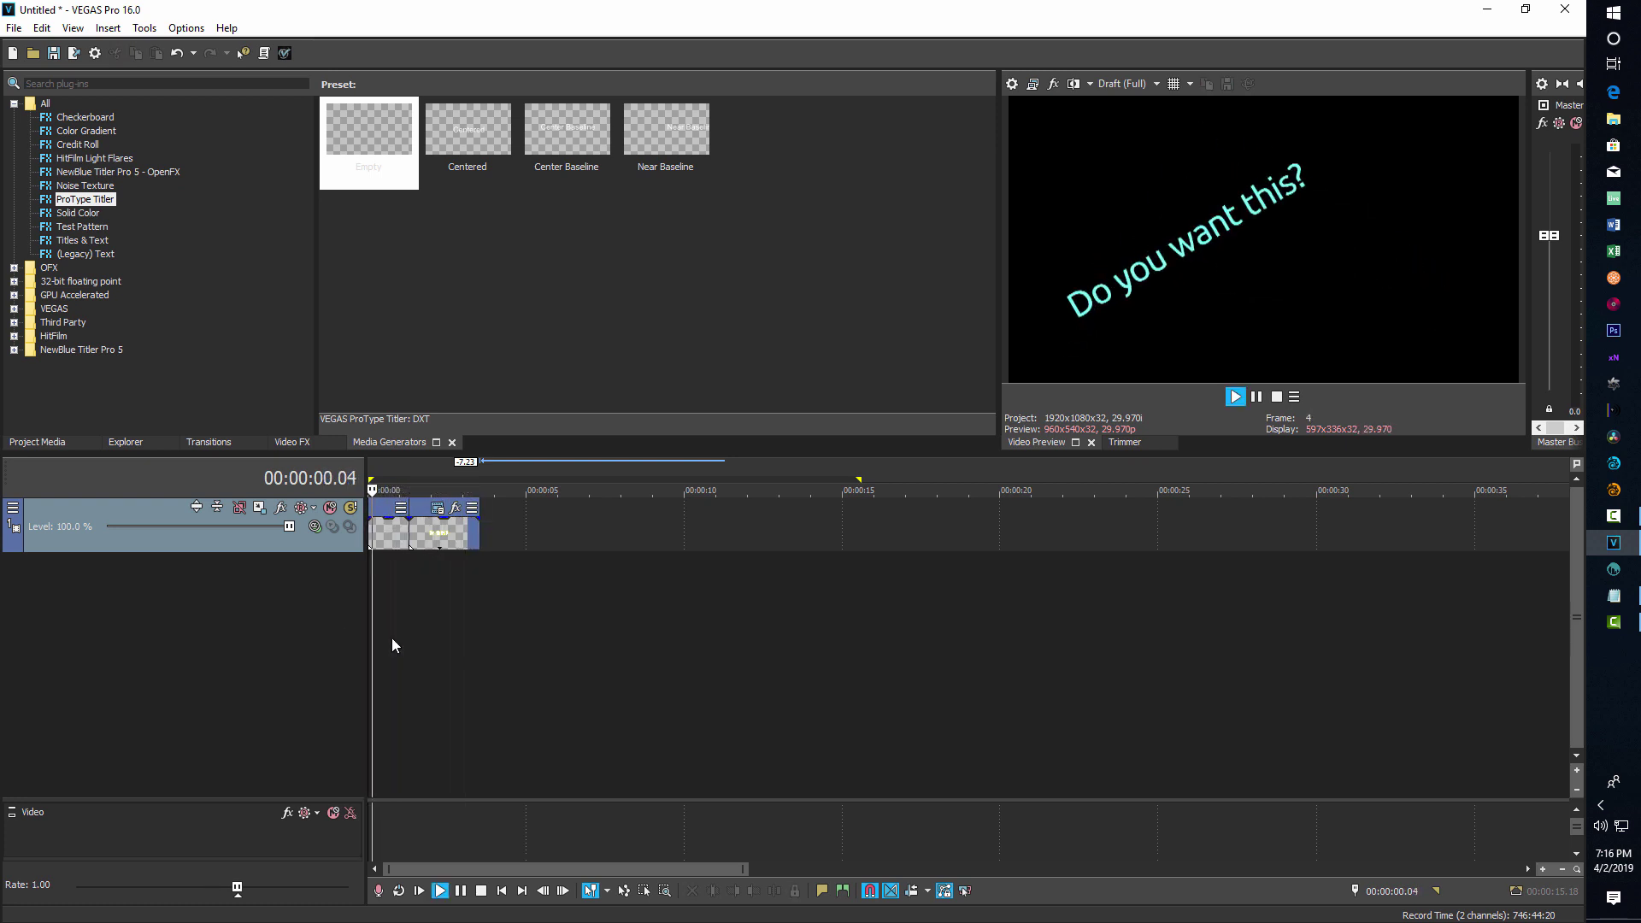
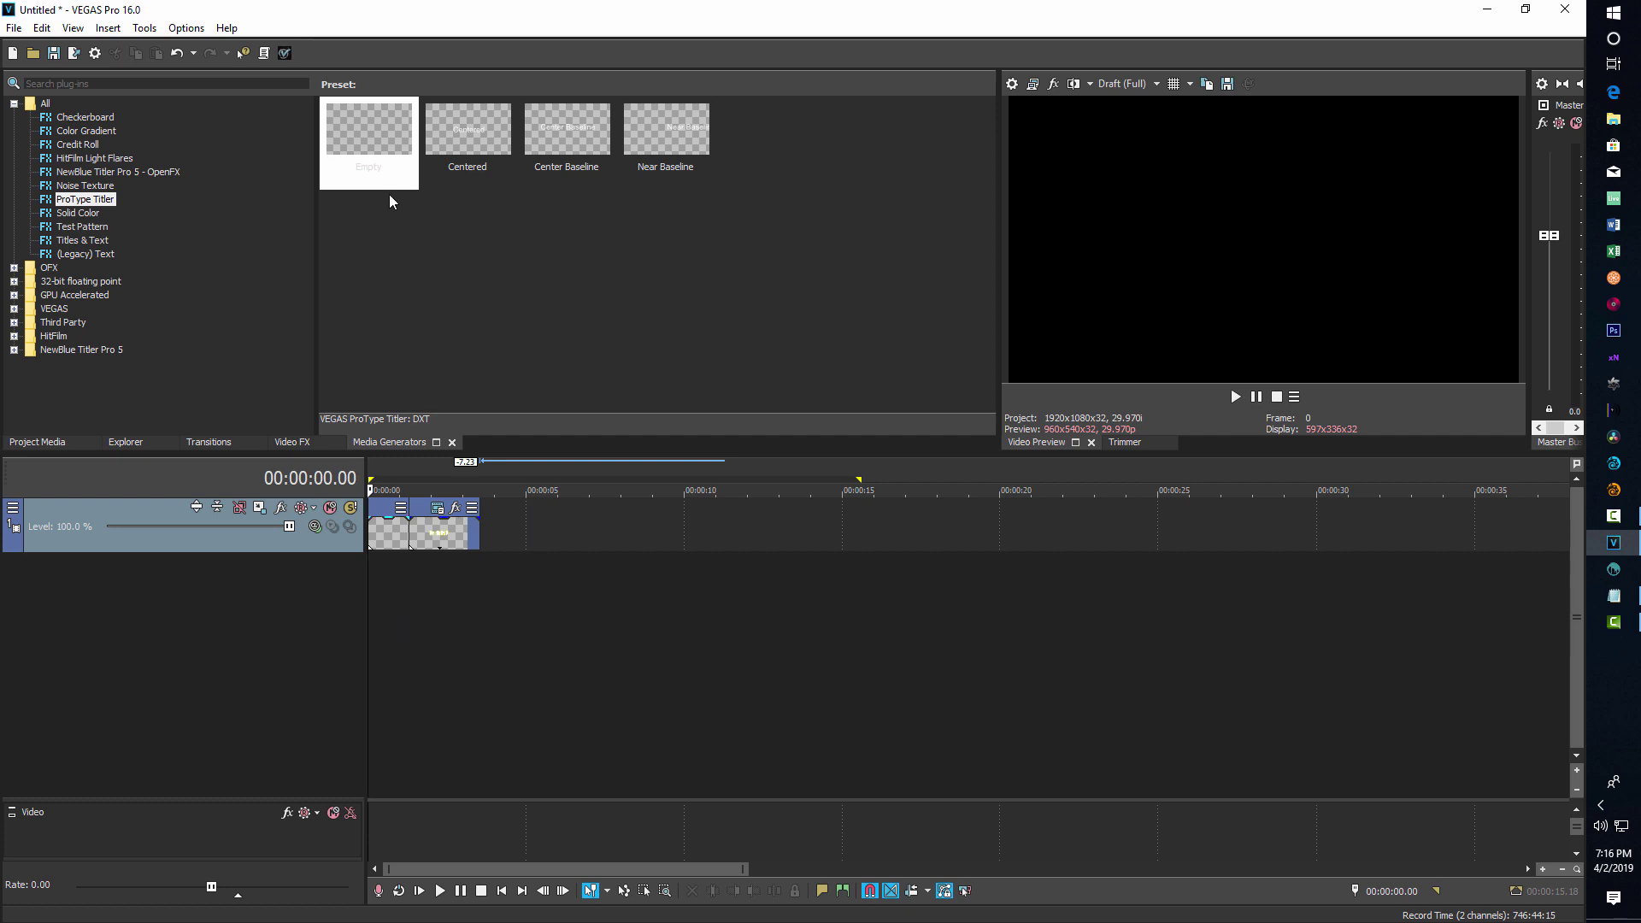
Add an Empty ProType Titler event after the second title and apply the Fly in from Right collection to it
{"action": "left_click_drag", "start_coordinate": [387, 152], "coordinate": [489, 518]}
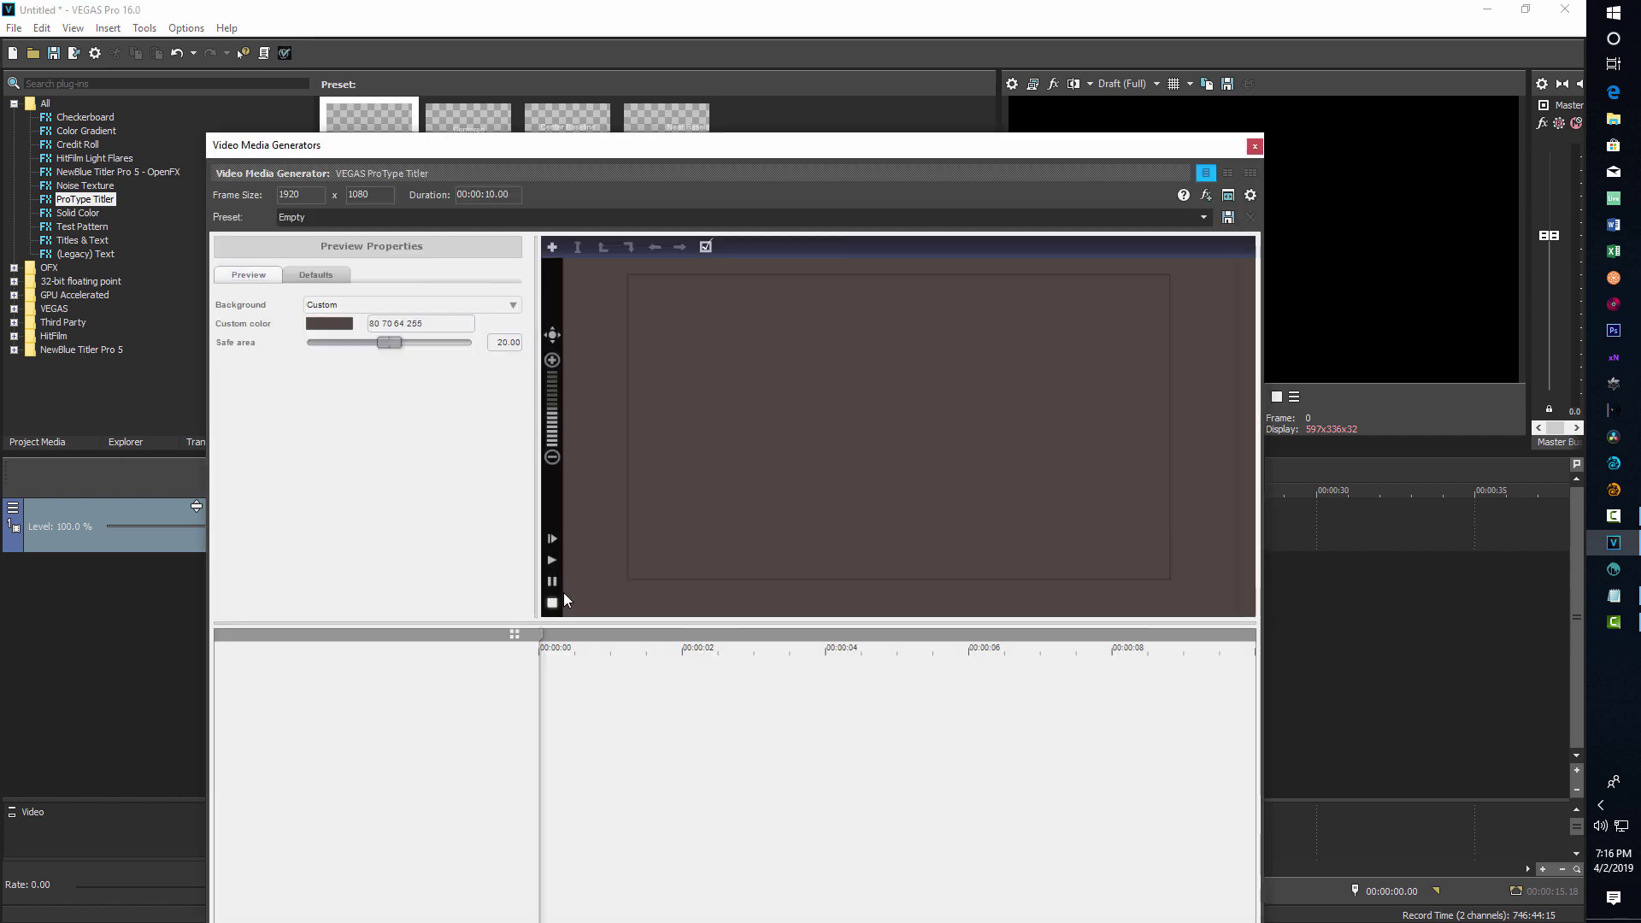
{"action": "left_click", "coordinate": [516, 633]}
{"action": "left_click_drag", "start_coordinate": [835, 468], "coordinate": [826, 535]}
{"action": "double_click", "coordinate": [649, 481]}
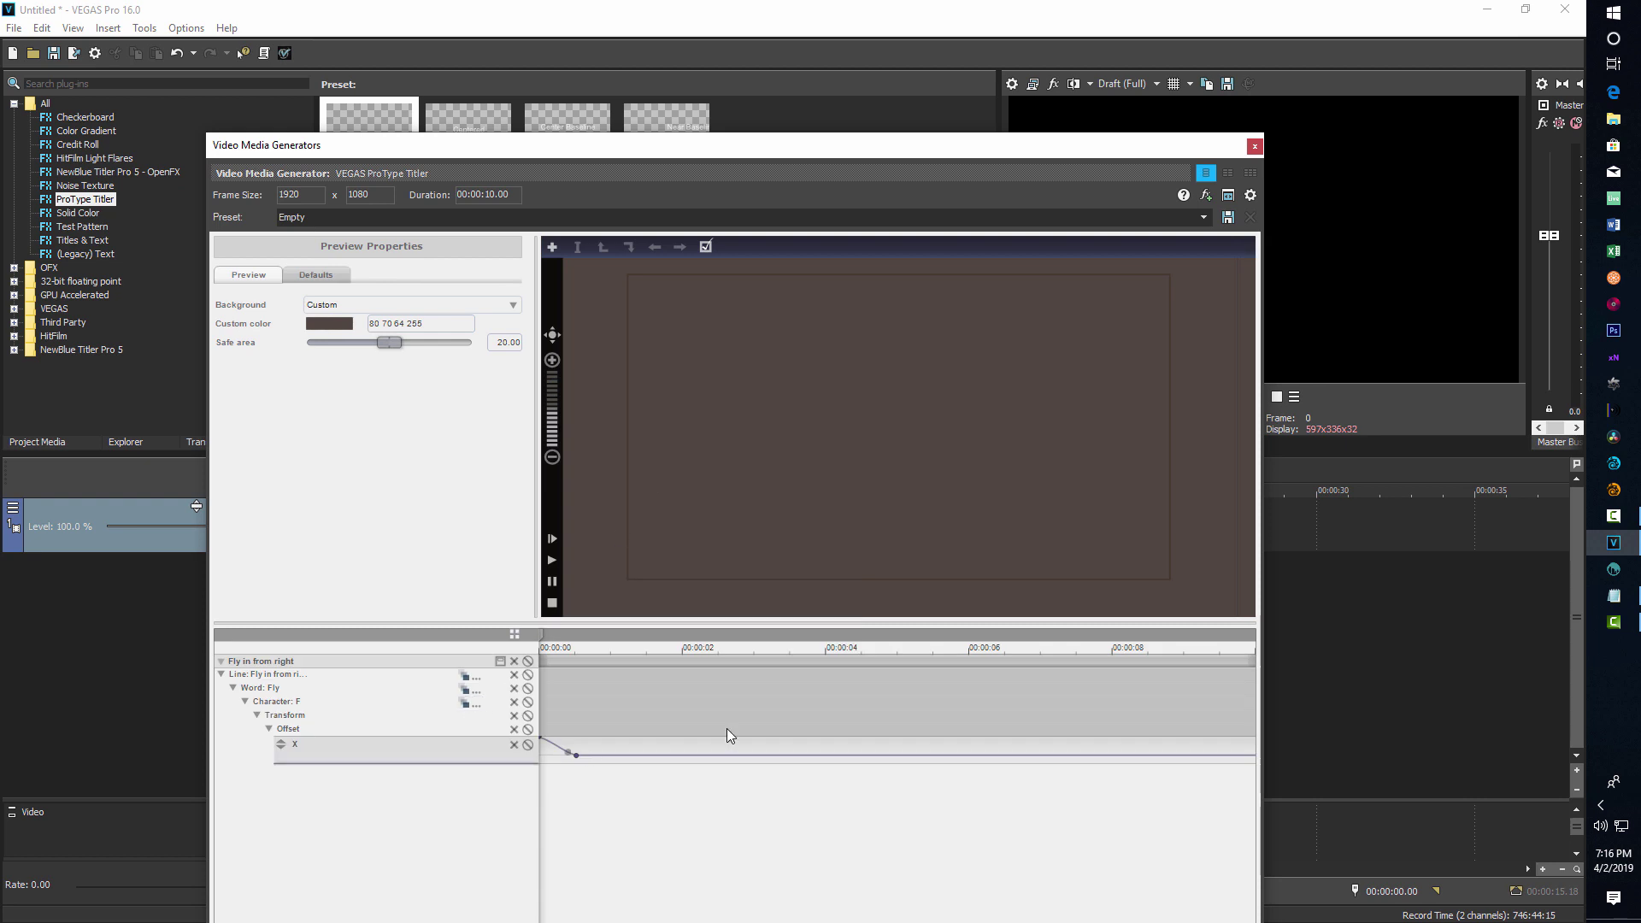
Scrub to several points of the titler's timeline to preview the Fly in from Right animation
{"action": "left_click", "coordinate": [887, 809]}
{"action": "left_click", "coordinate": [732, 814]}
{"action": "left_click", "coordinate": [628, 813]}
{"action": "left_click", "coordinate": [740, 822]}
{"action": "left_click", "coordinate": [766, 817]}
{"action": "left_click", "coordinate": [985, 808]}
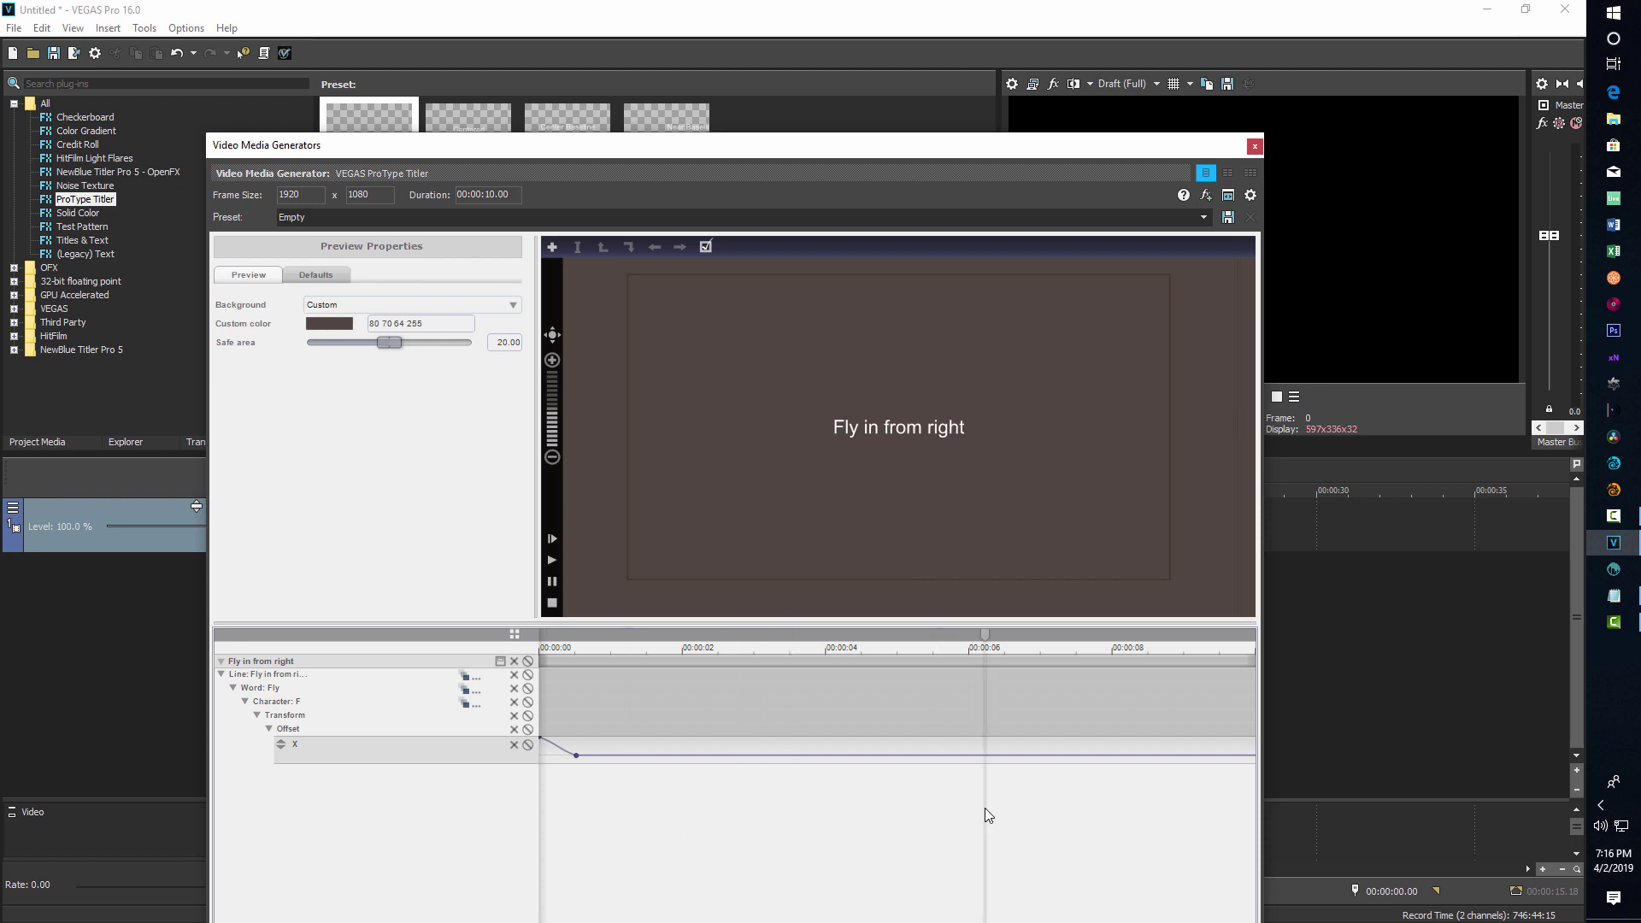
Replace the "Fly in from right" text with "Or even something like this?"
{"action": "left_click", "coordinate": [919, 428]}
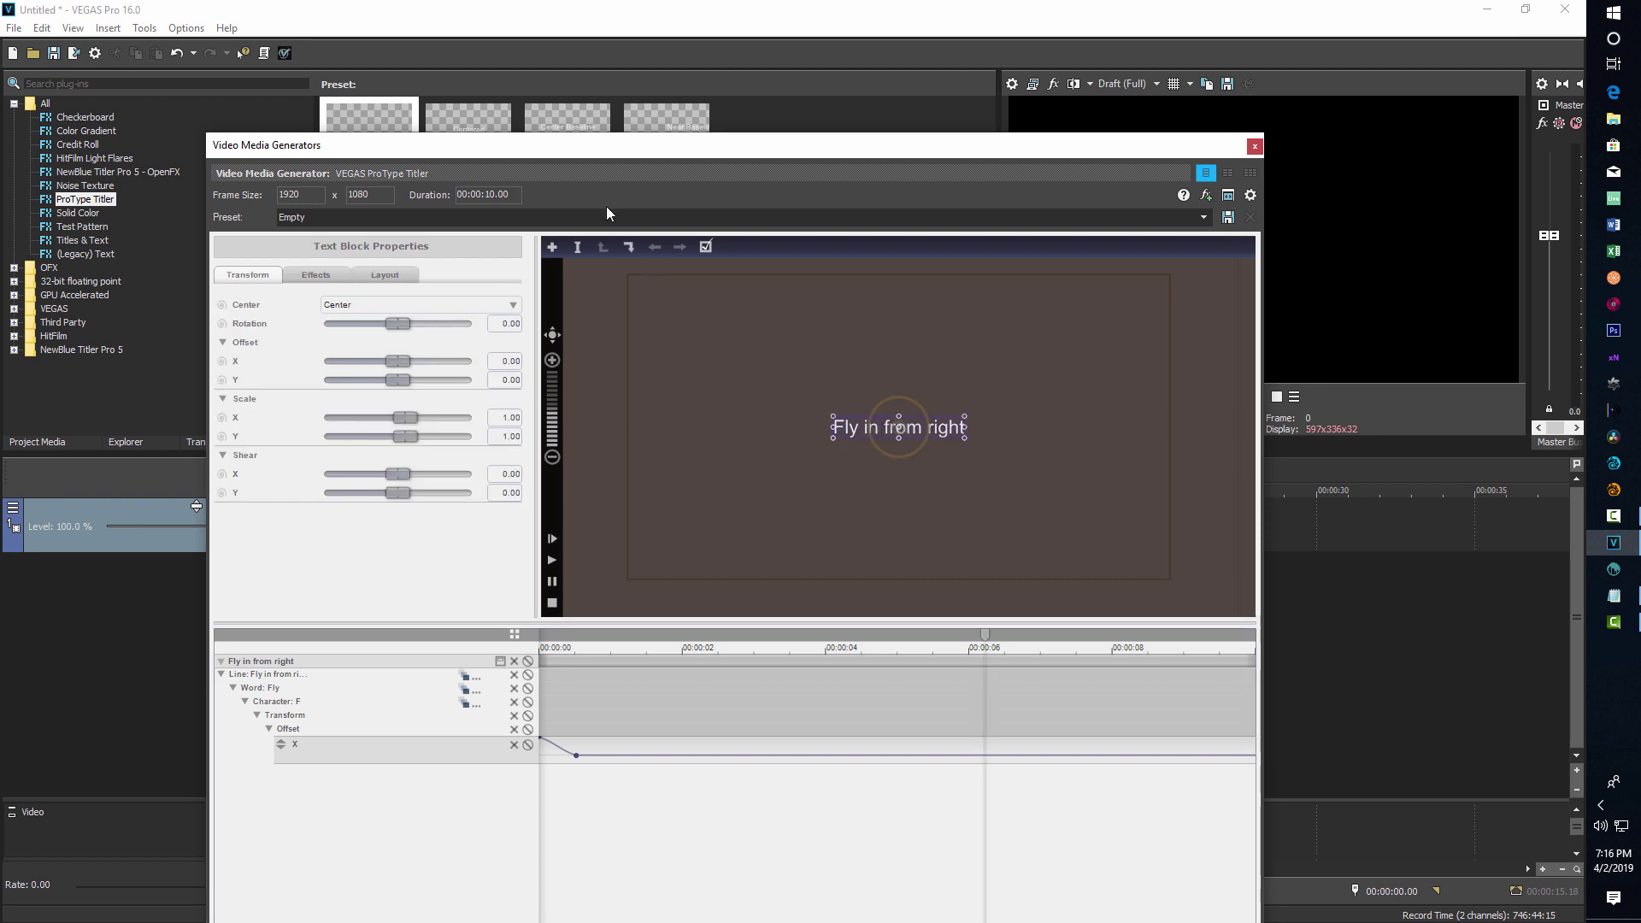
{"action": "left_click", "coordinate": [578, 248]}
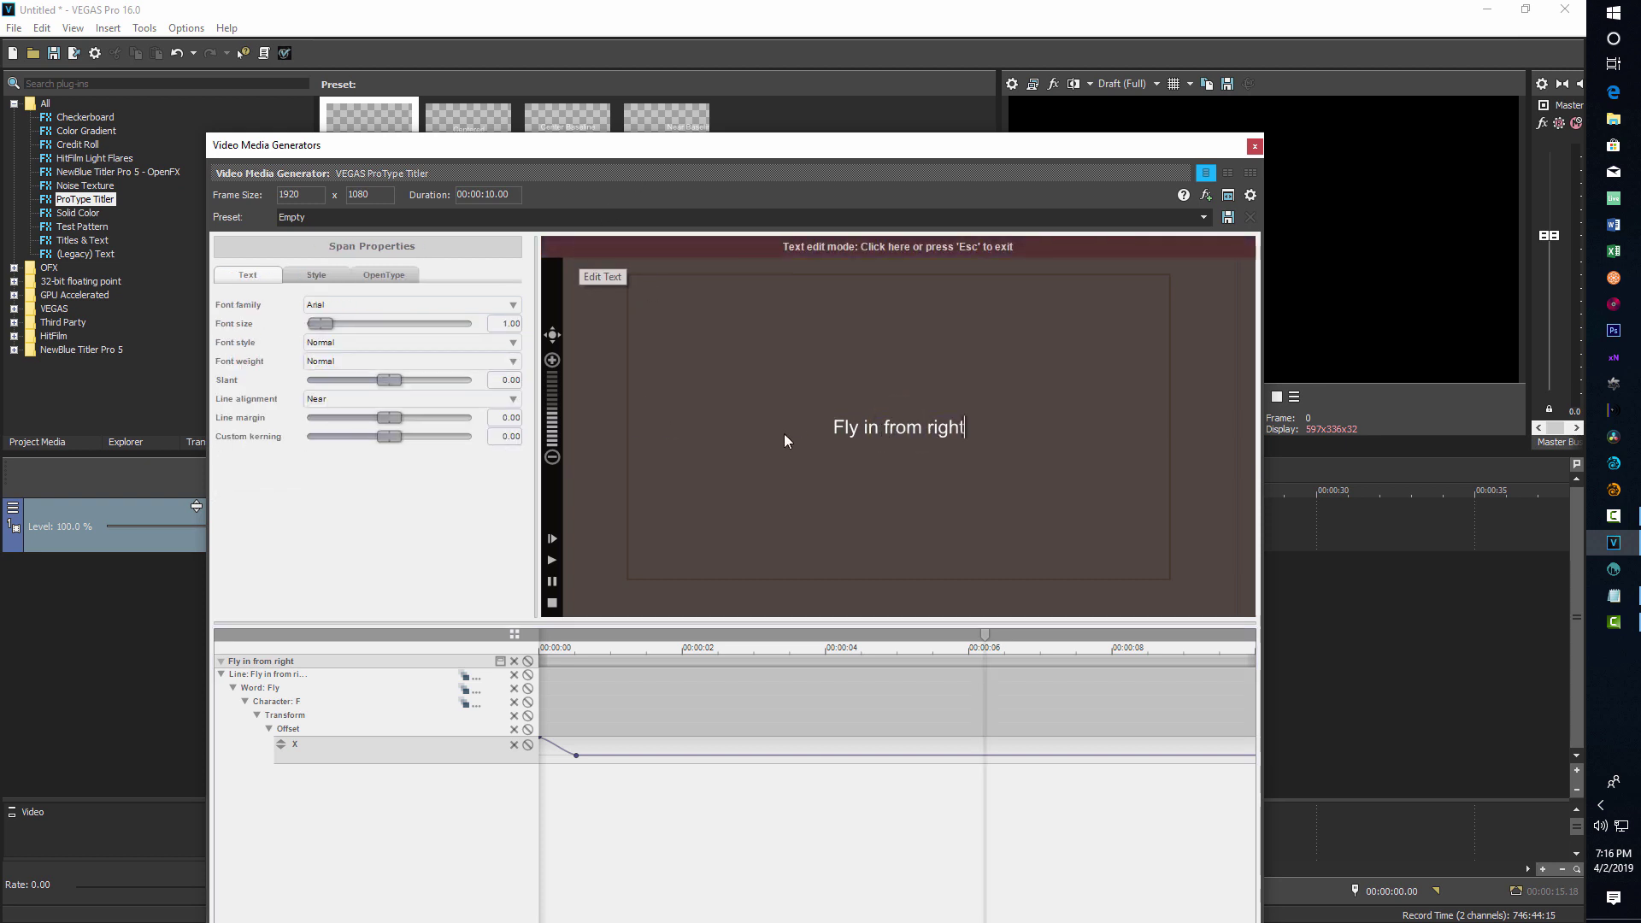
{"action": "left_click_drag", "start_coordinate": [831, 437], "coordinate": [1043, 439]}
{"action": "type", "text": "Or "}
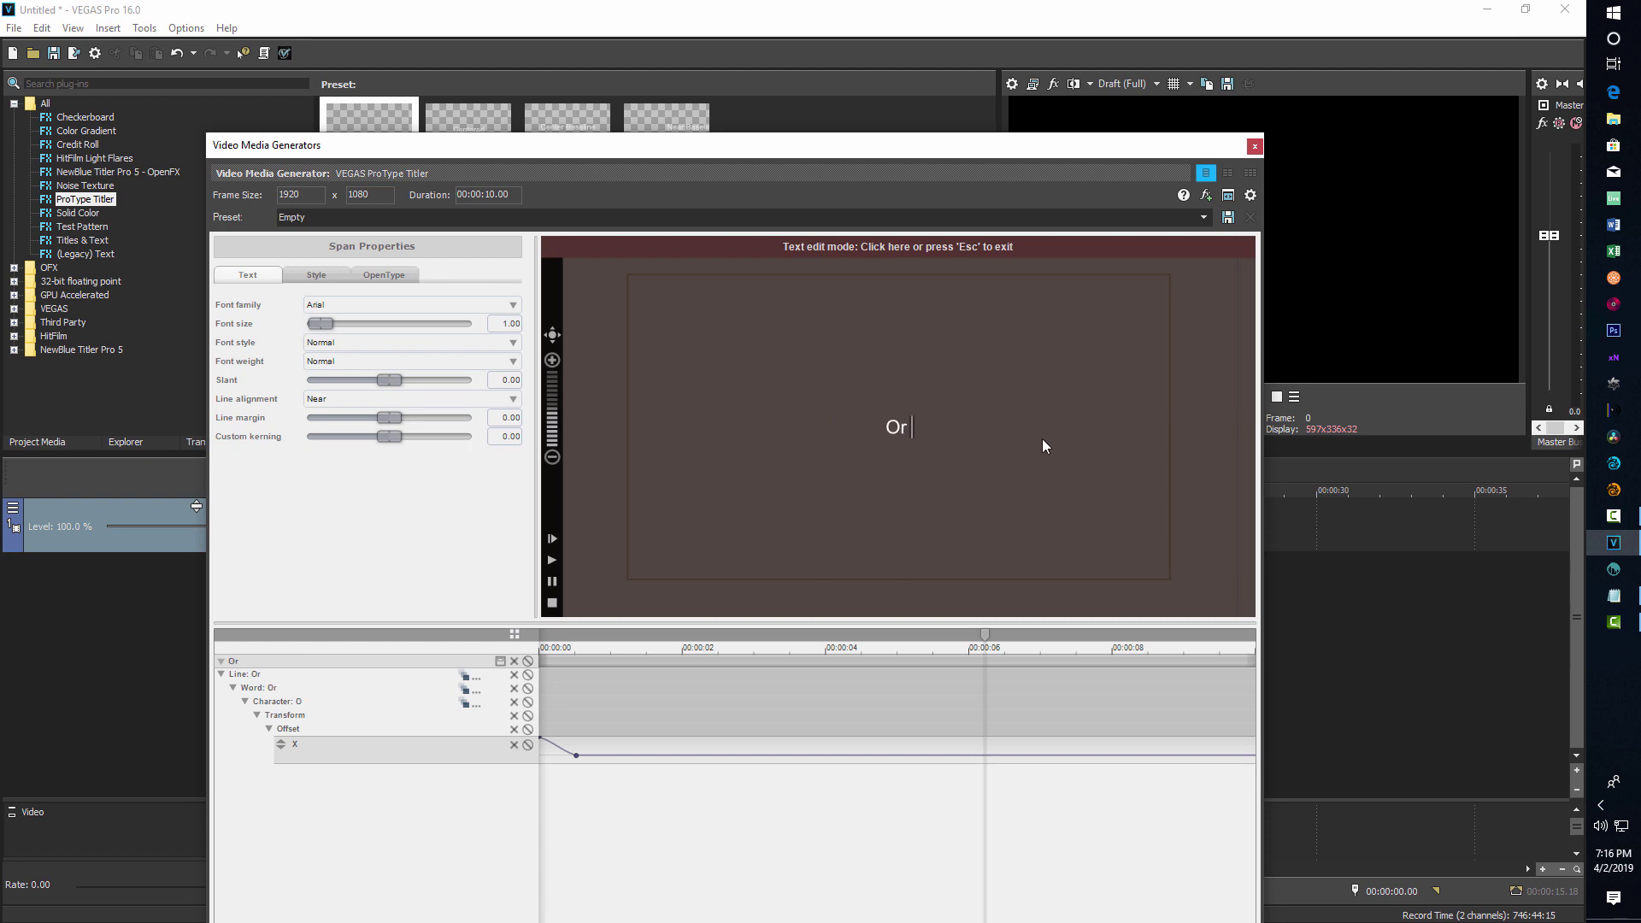
{"action": "type", "text": "even something"}
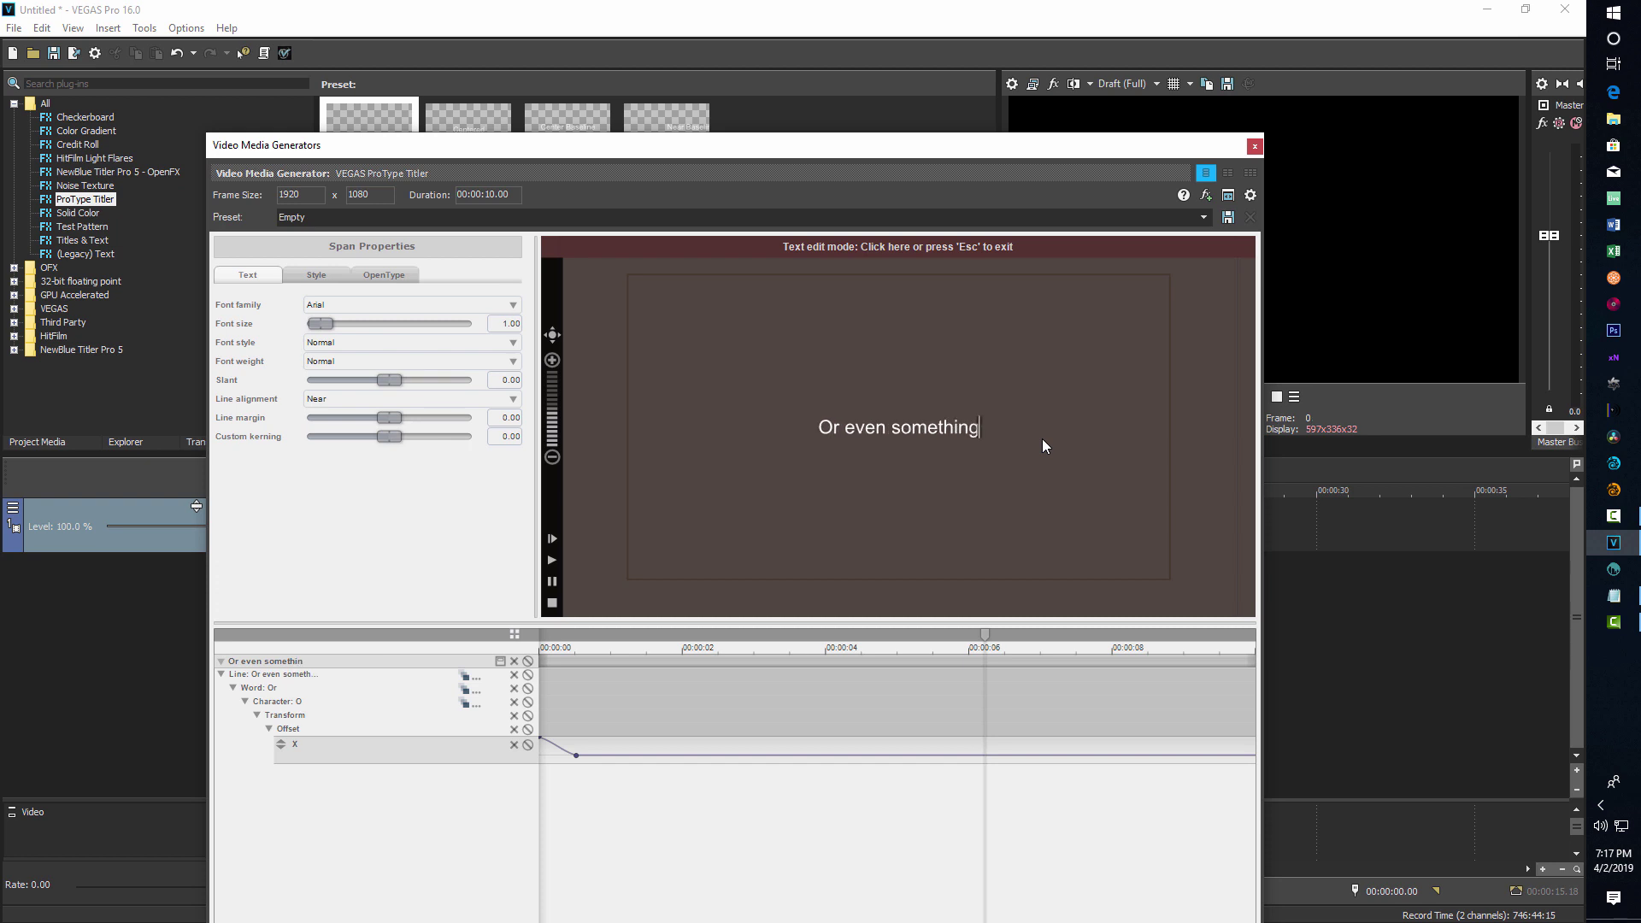
{"action": "type", "text": " like th"}
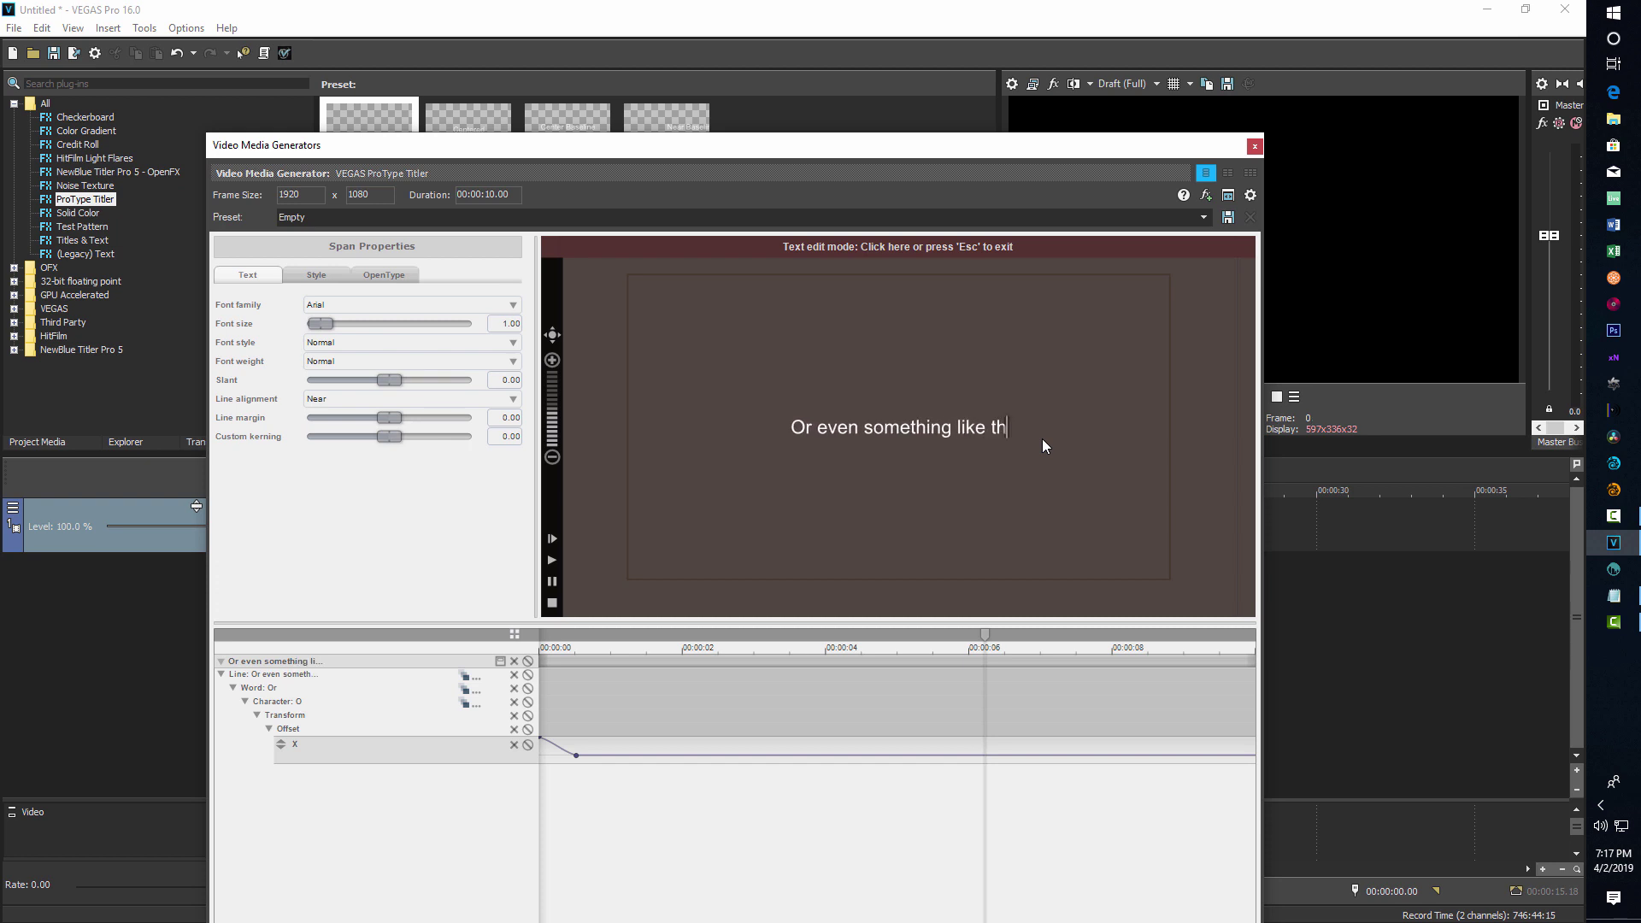
{"action": "type", "text": "is?"}
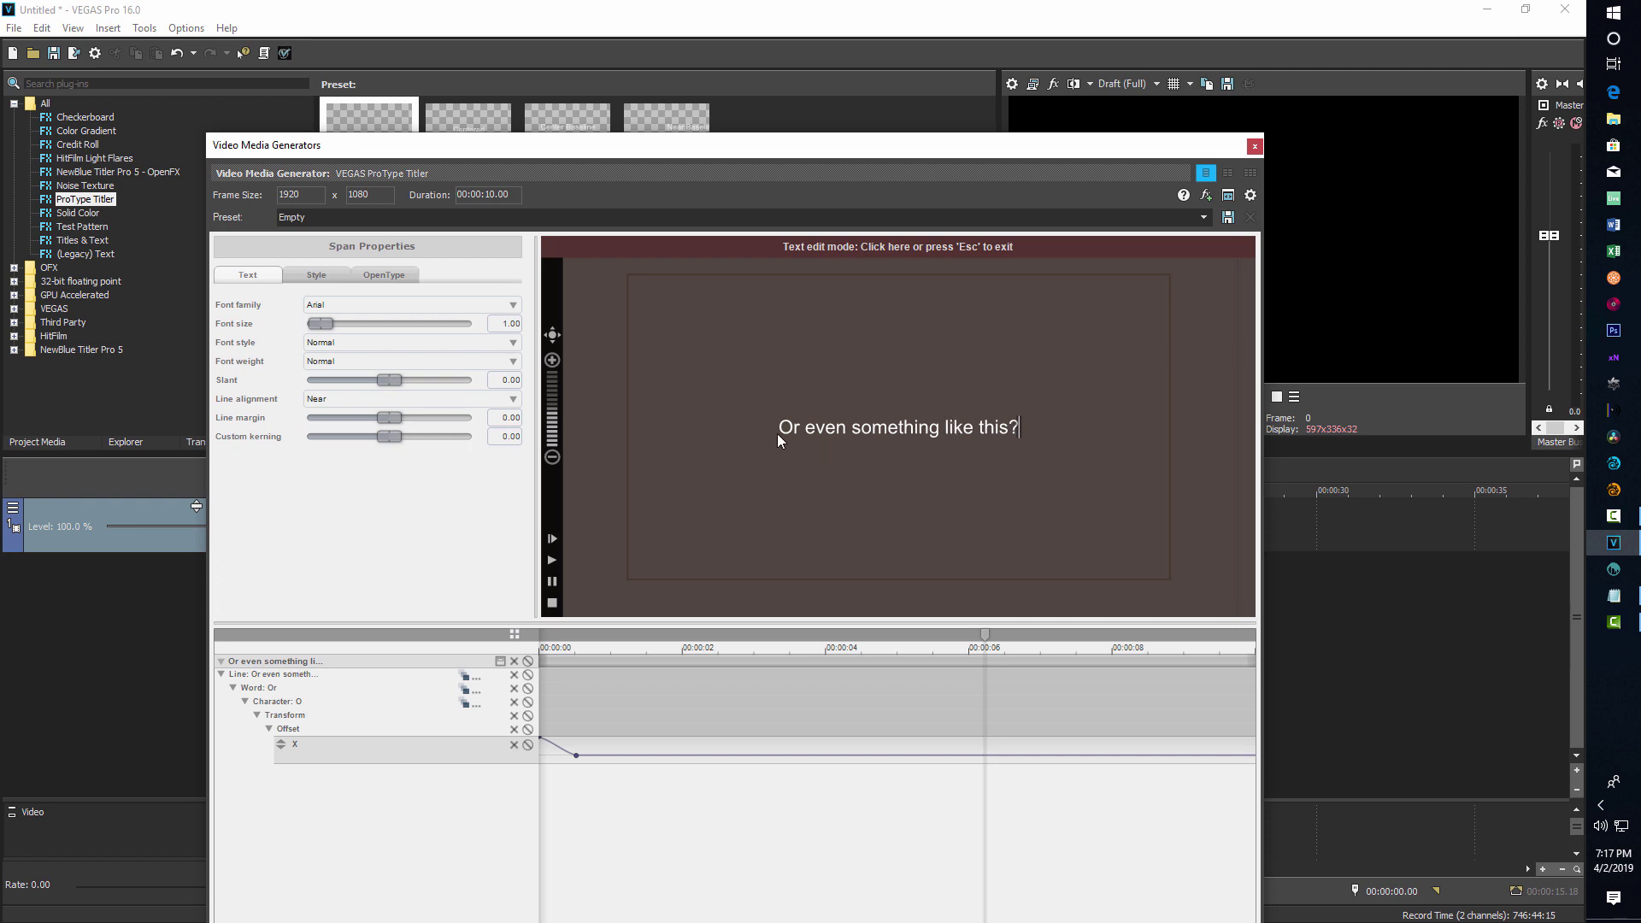
Set the whole "Or even something like this?" text to Cooper Std at font size 1.41 and close the titler
{"action": "left_click_drag", "start_coordinate": [786, 433], "coordinate": [1188, 412]}
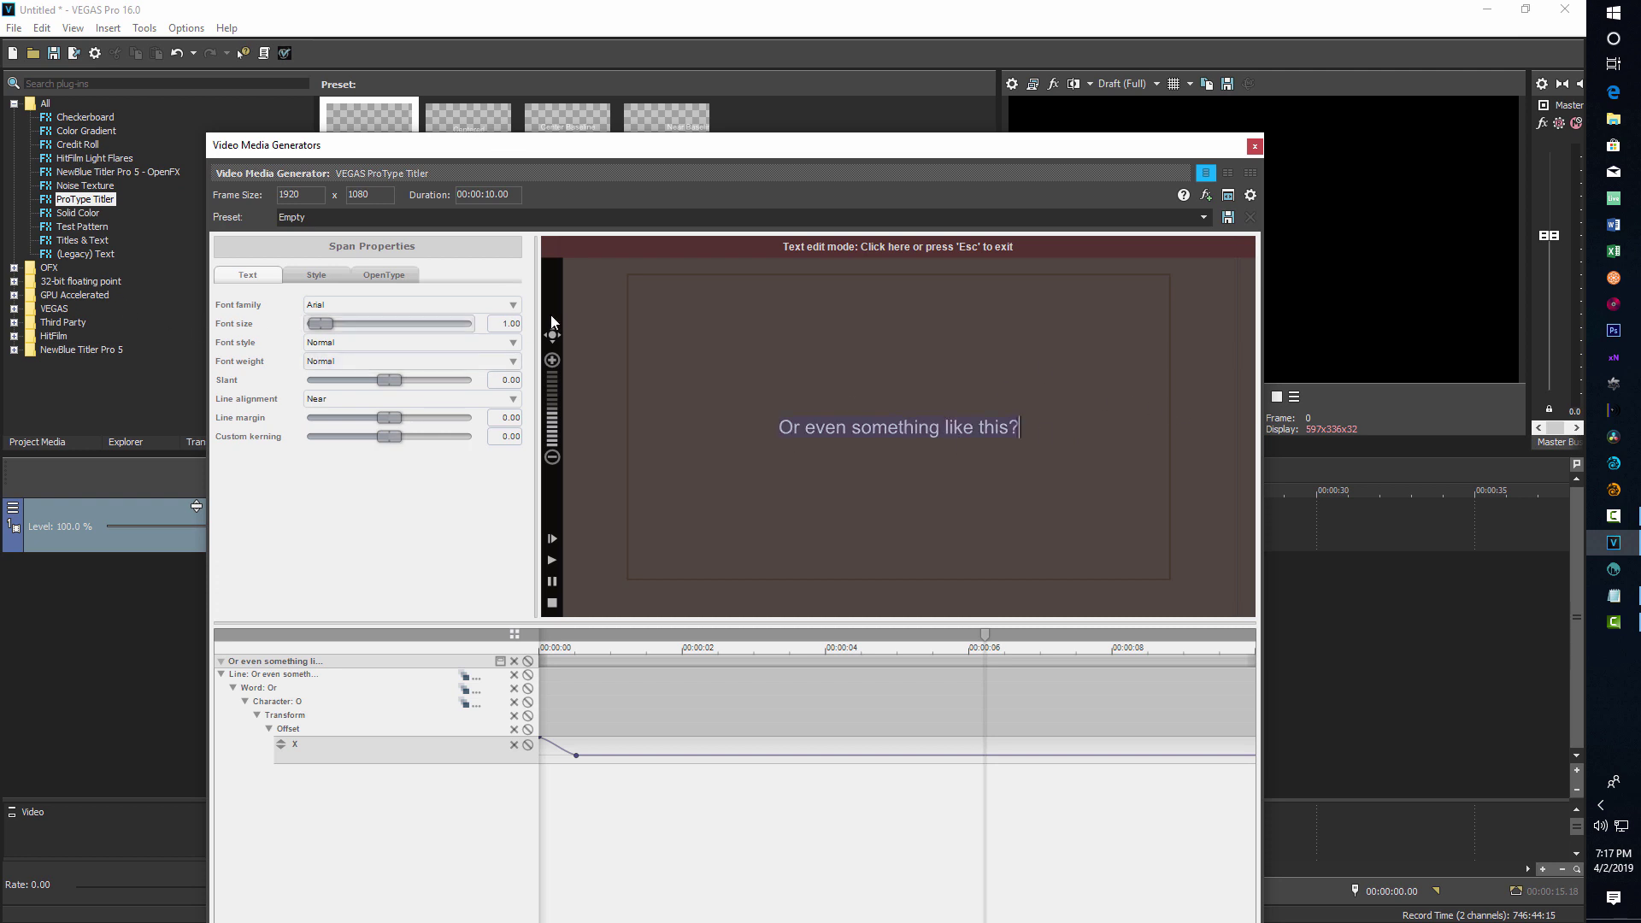
{"action": "left_click", "coordinate": [514, 305]}
{"action": "scroll", "coordinate": [515, 334], "scroll_direction": "down", "scroll_amount": 5}
{"action": "left_click", "coordinate": [387, 390]}
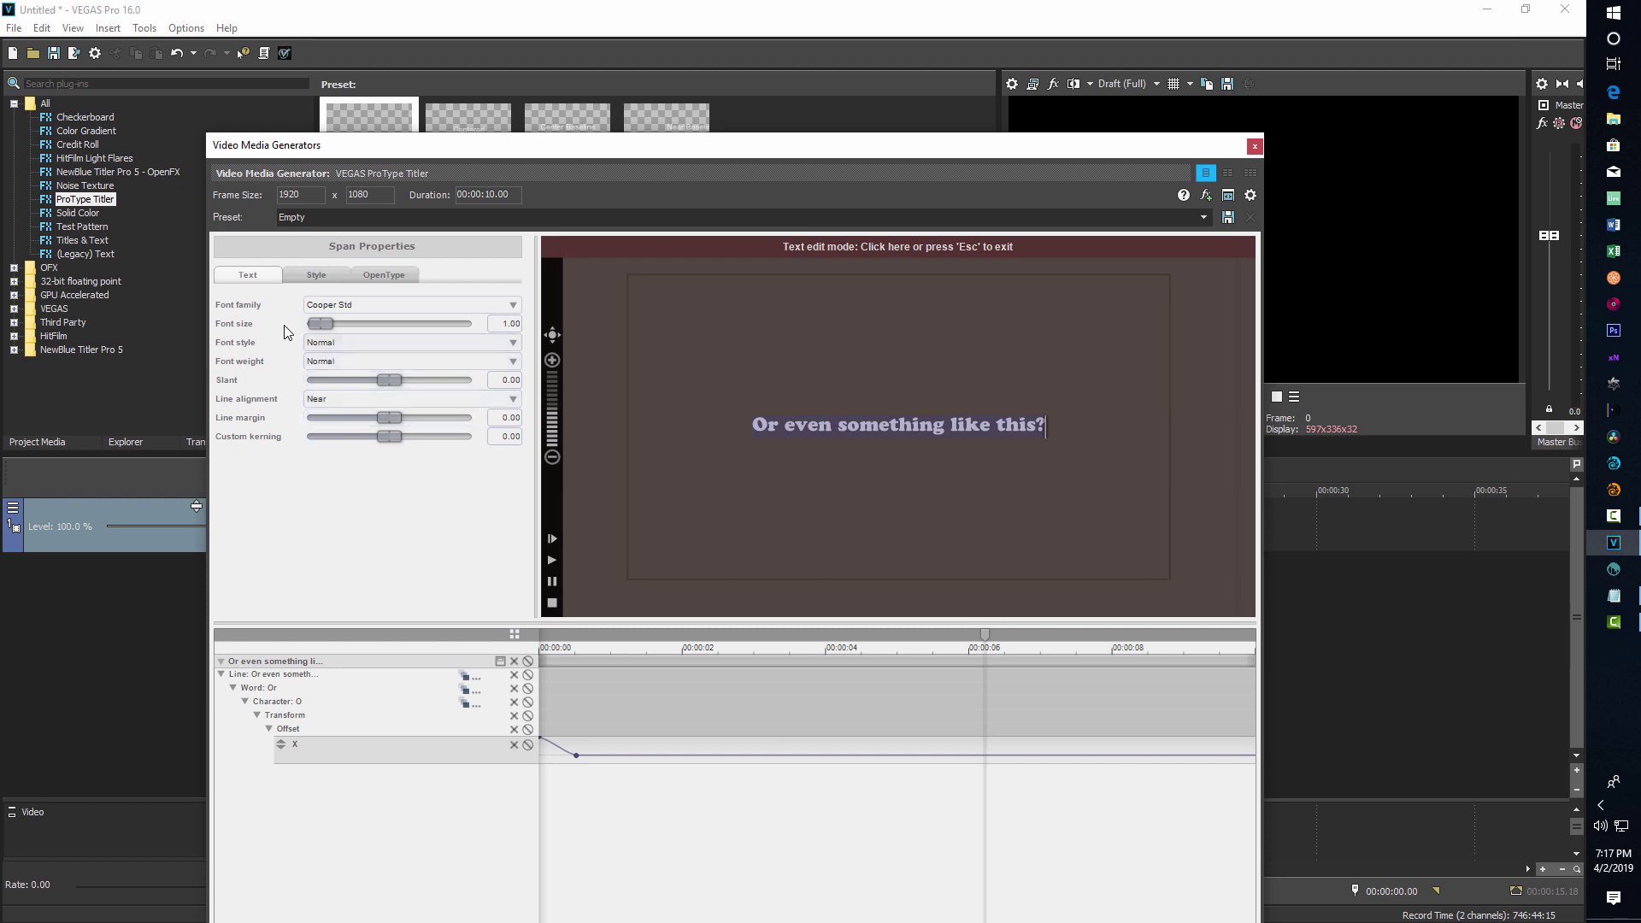
{"action": "left_click_drag", "start_coordinate": [325, 327], "coordinate": [331, 327]}
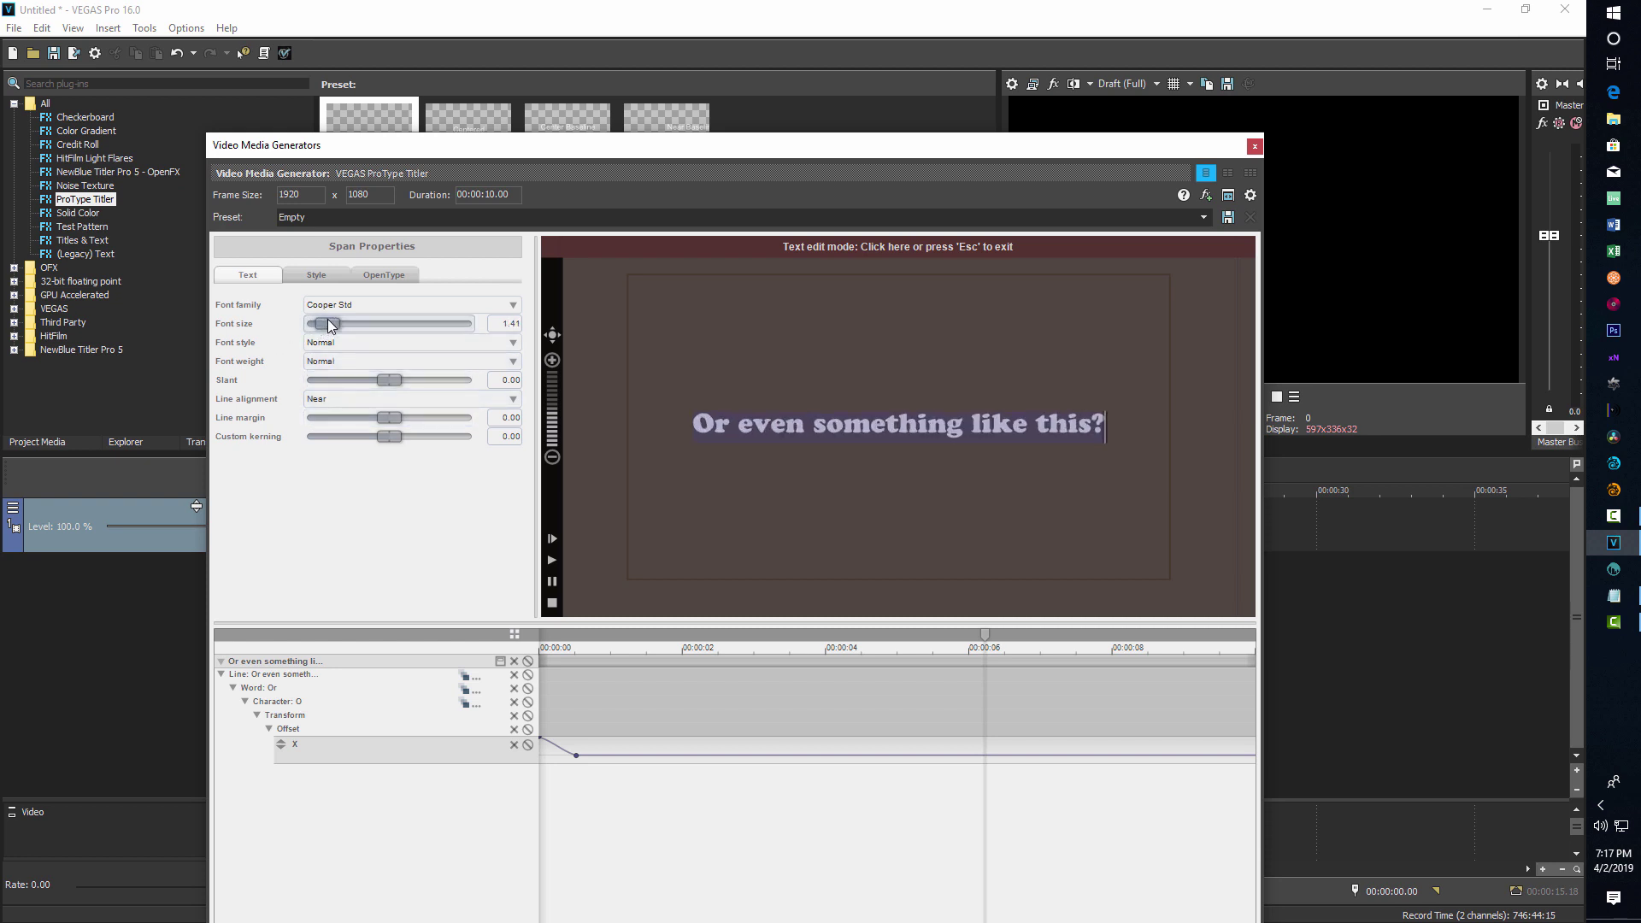
{"action": "left_click", "coordinate": [964, 248]}
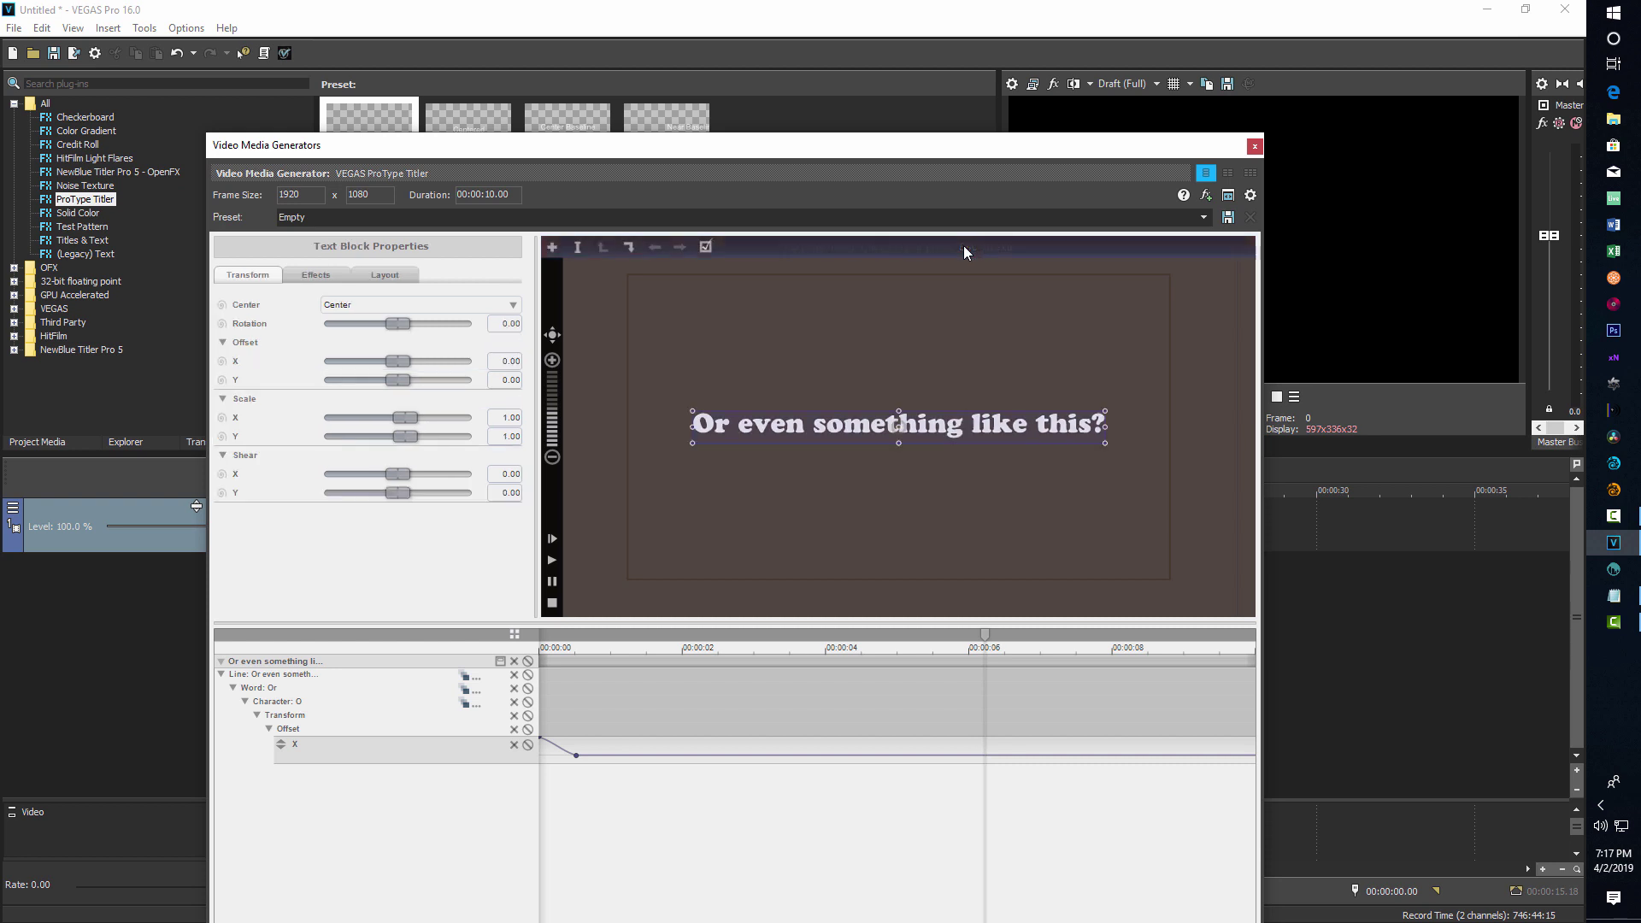
{"action": "left_click", "coordinate": [1255, 147]}
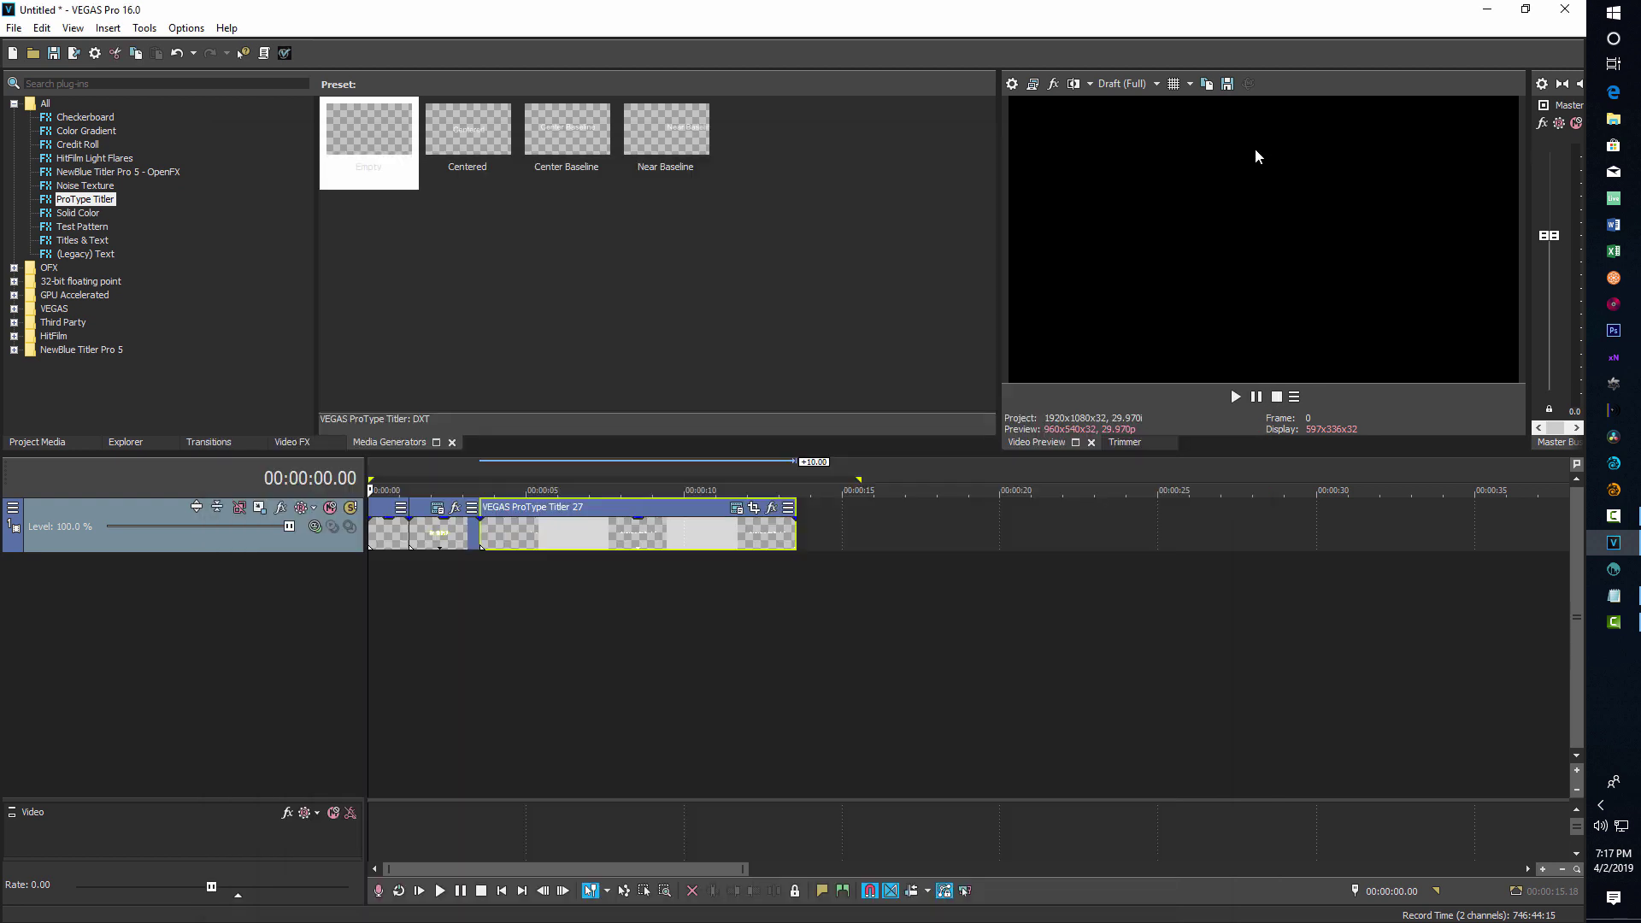
Play the third title from its start, restart once, pause at 00:00:06.19, and trim the event's end to that point
{"action": "left_click", "coordinate": [473, 597]}
{"action": "key", "text": "space"}
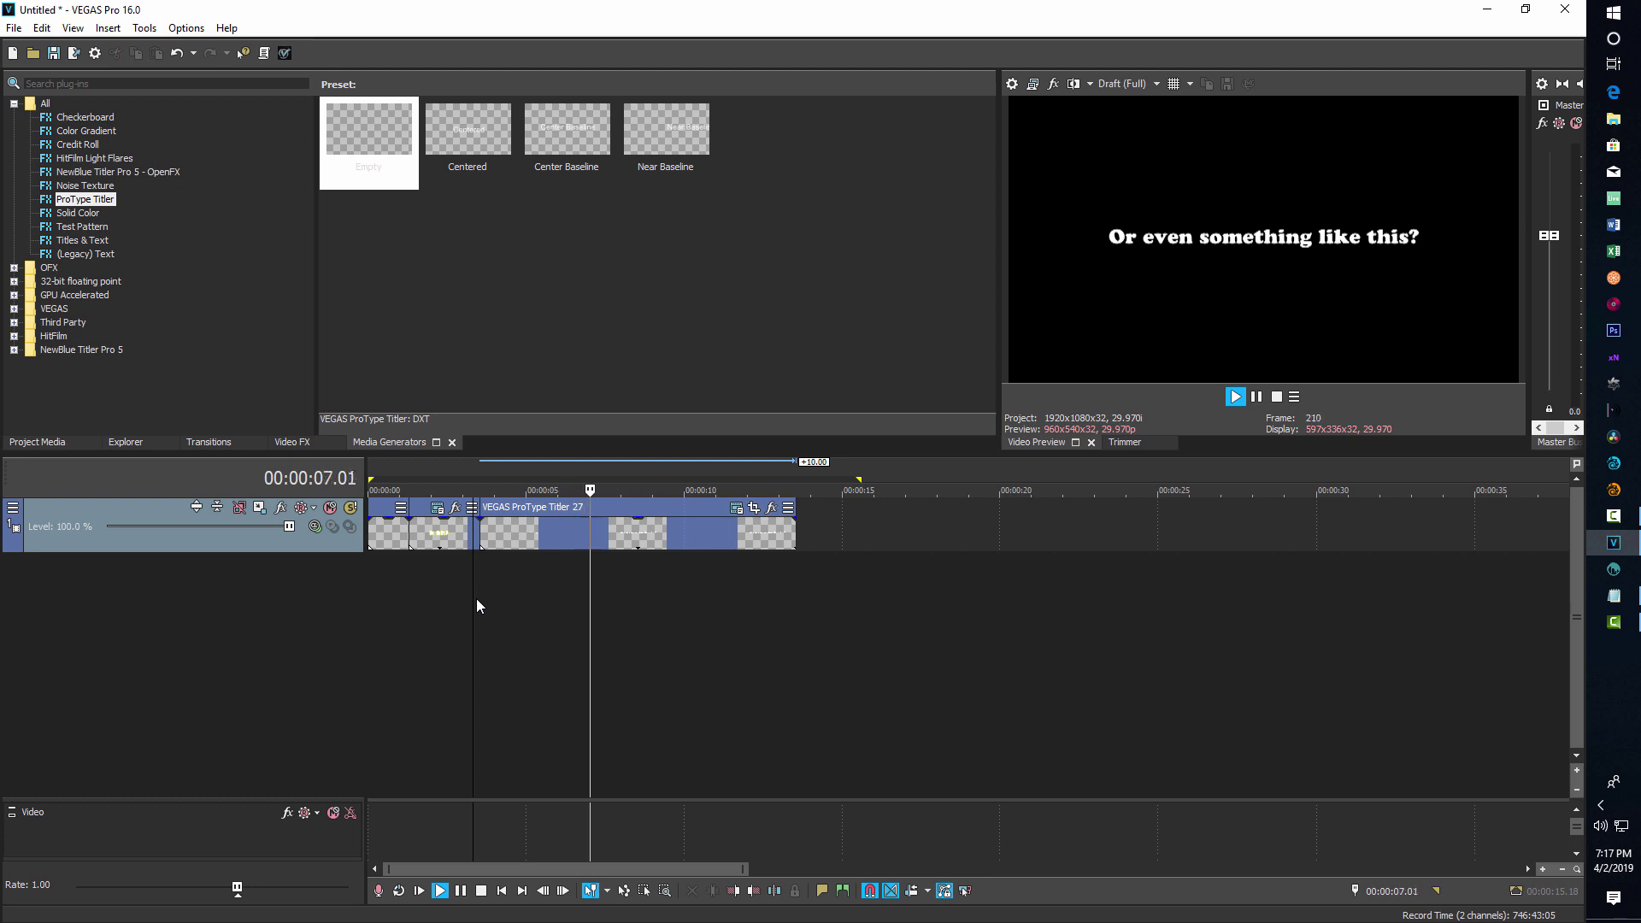
{"action": "key", "text": "space"}
{"action": "key", "text": "space"}
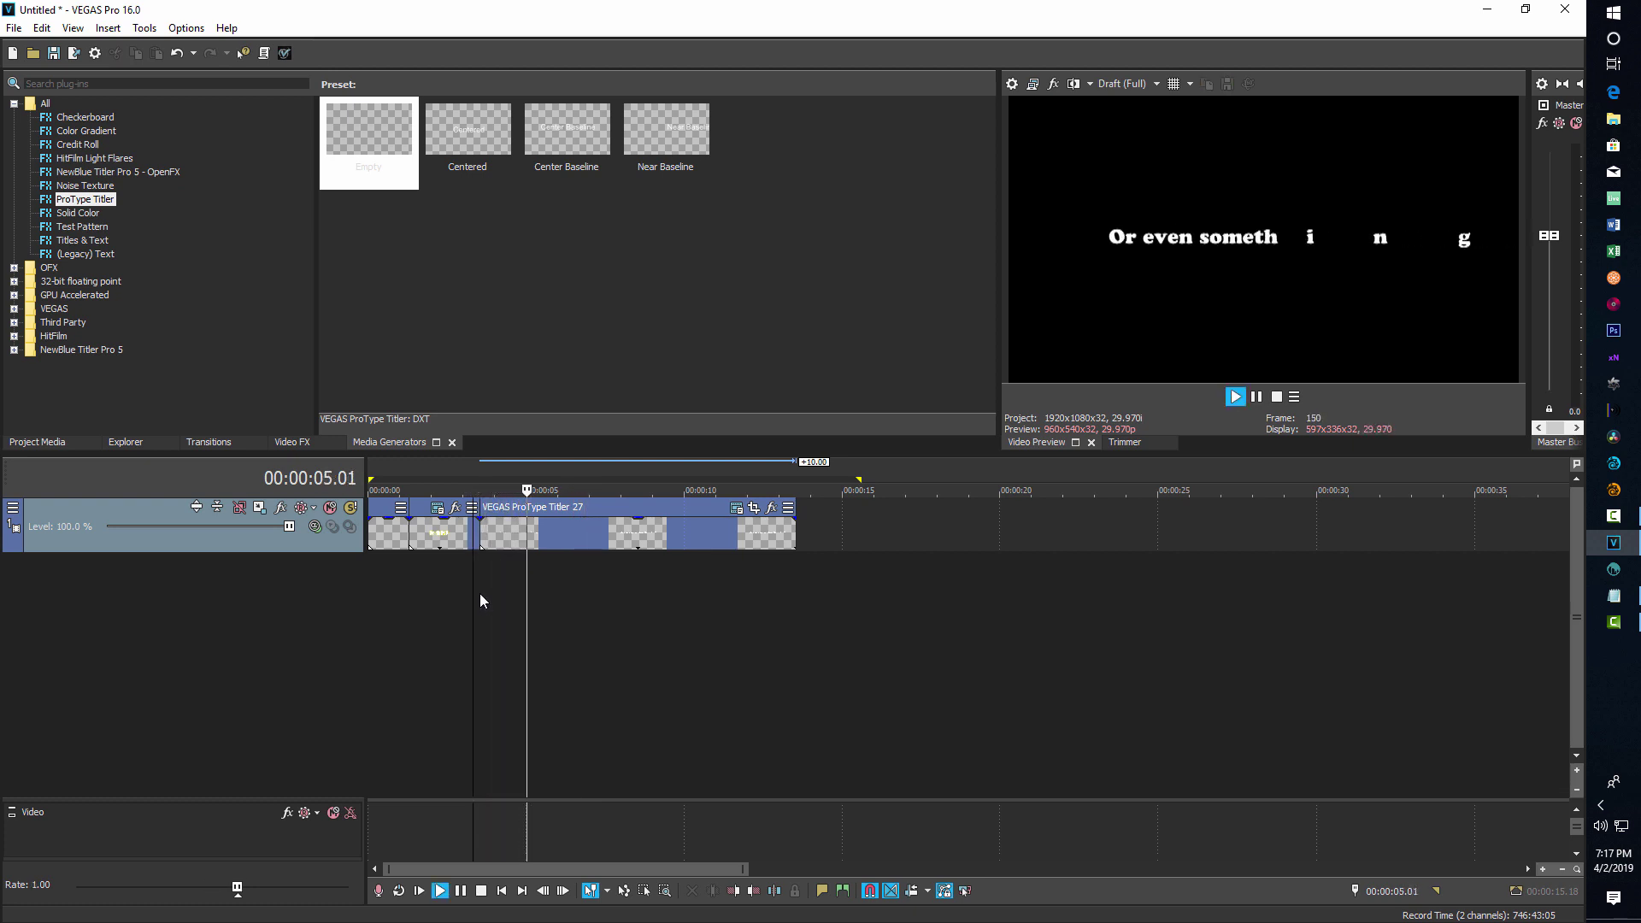
{"action": "key", "text": "Return"}
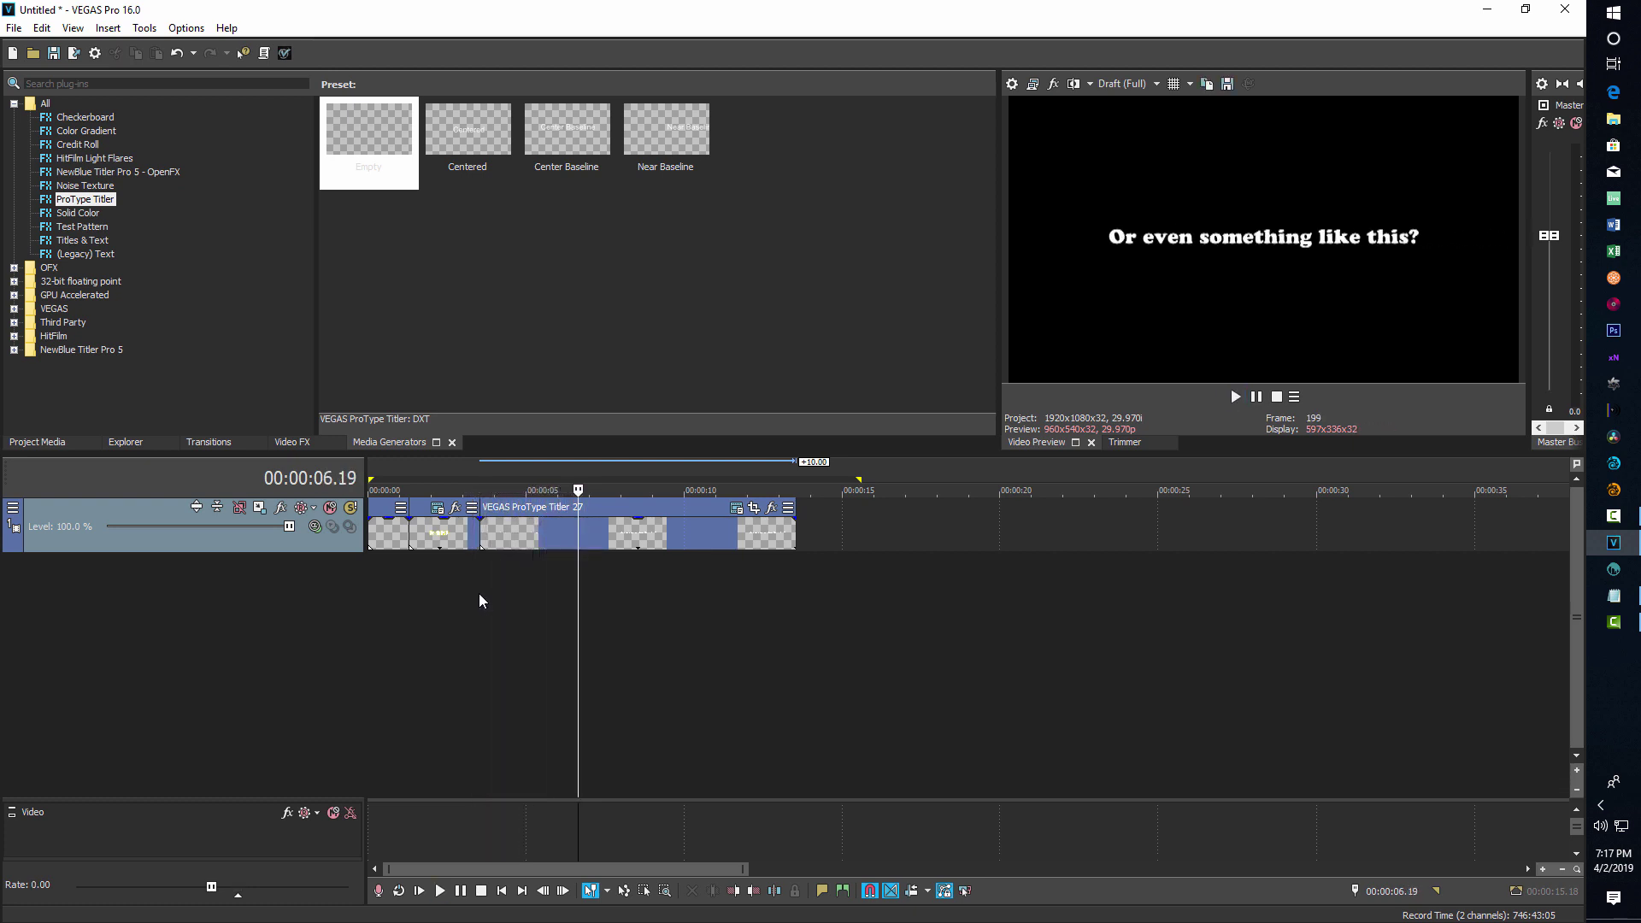
{"action": "left_click_drag", "start_coordinate": [794, 532], "coordinate": [578, 532]}
Add an Empty ProType Titler event after the third title, apply the Twist In collection, and preview its animation
{"action": "left_click_drag", "start_coordinate": [387, 147], "coordinate": [588, 537]}
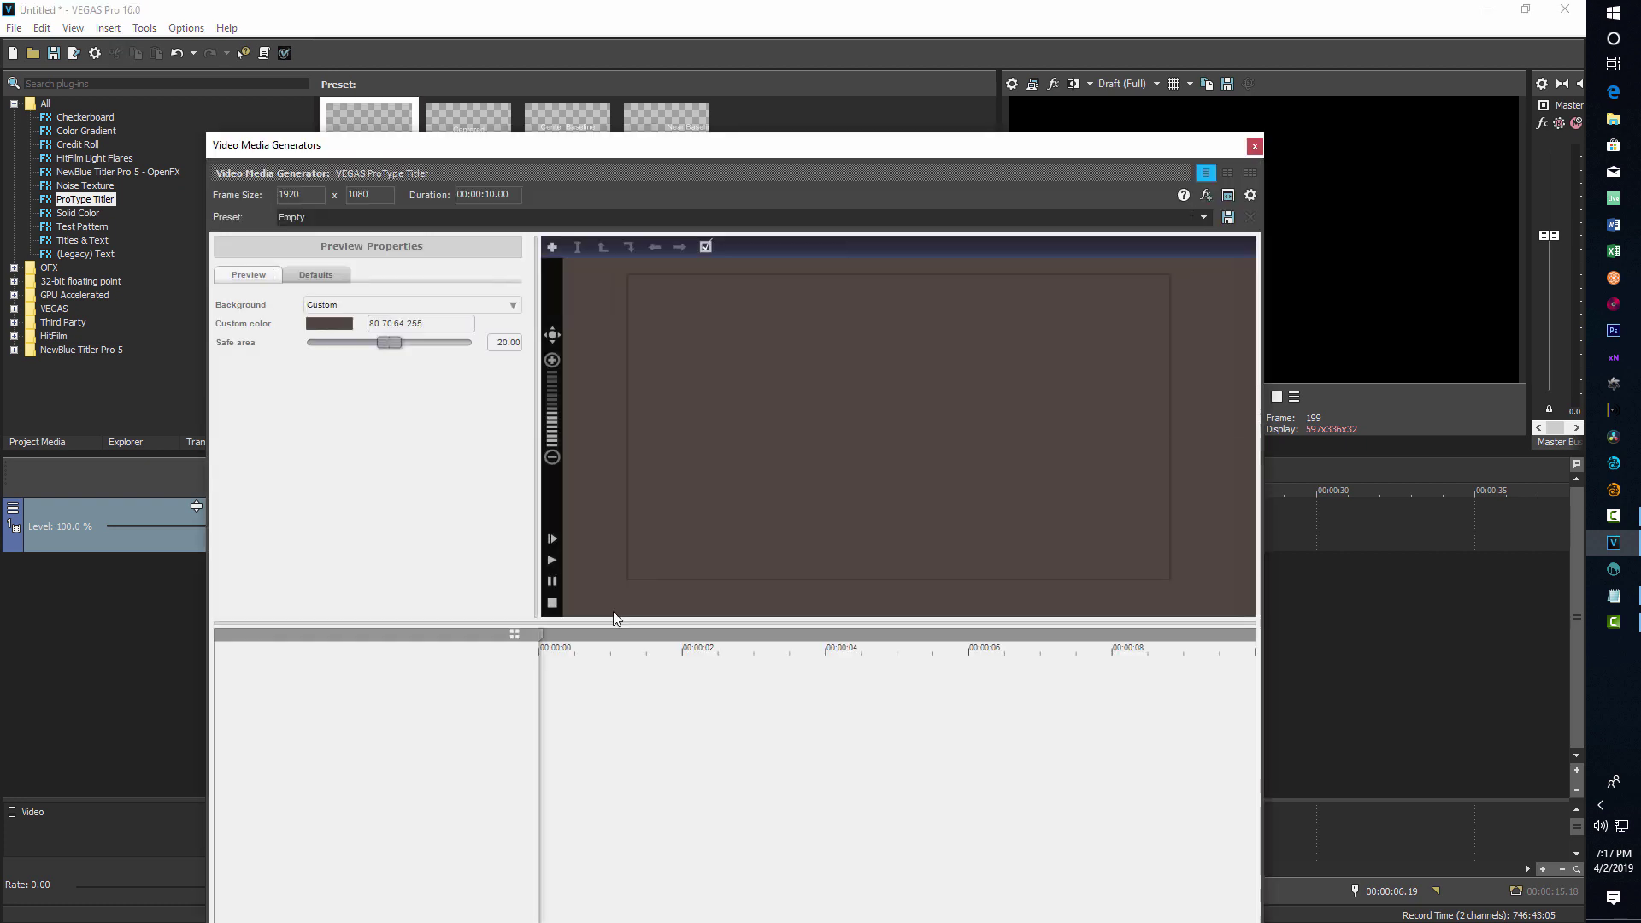
{"action": "left_click", "coordinate": [513, 634]}
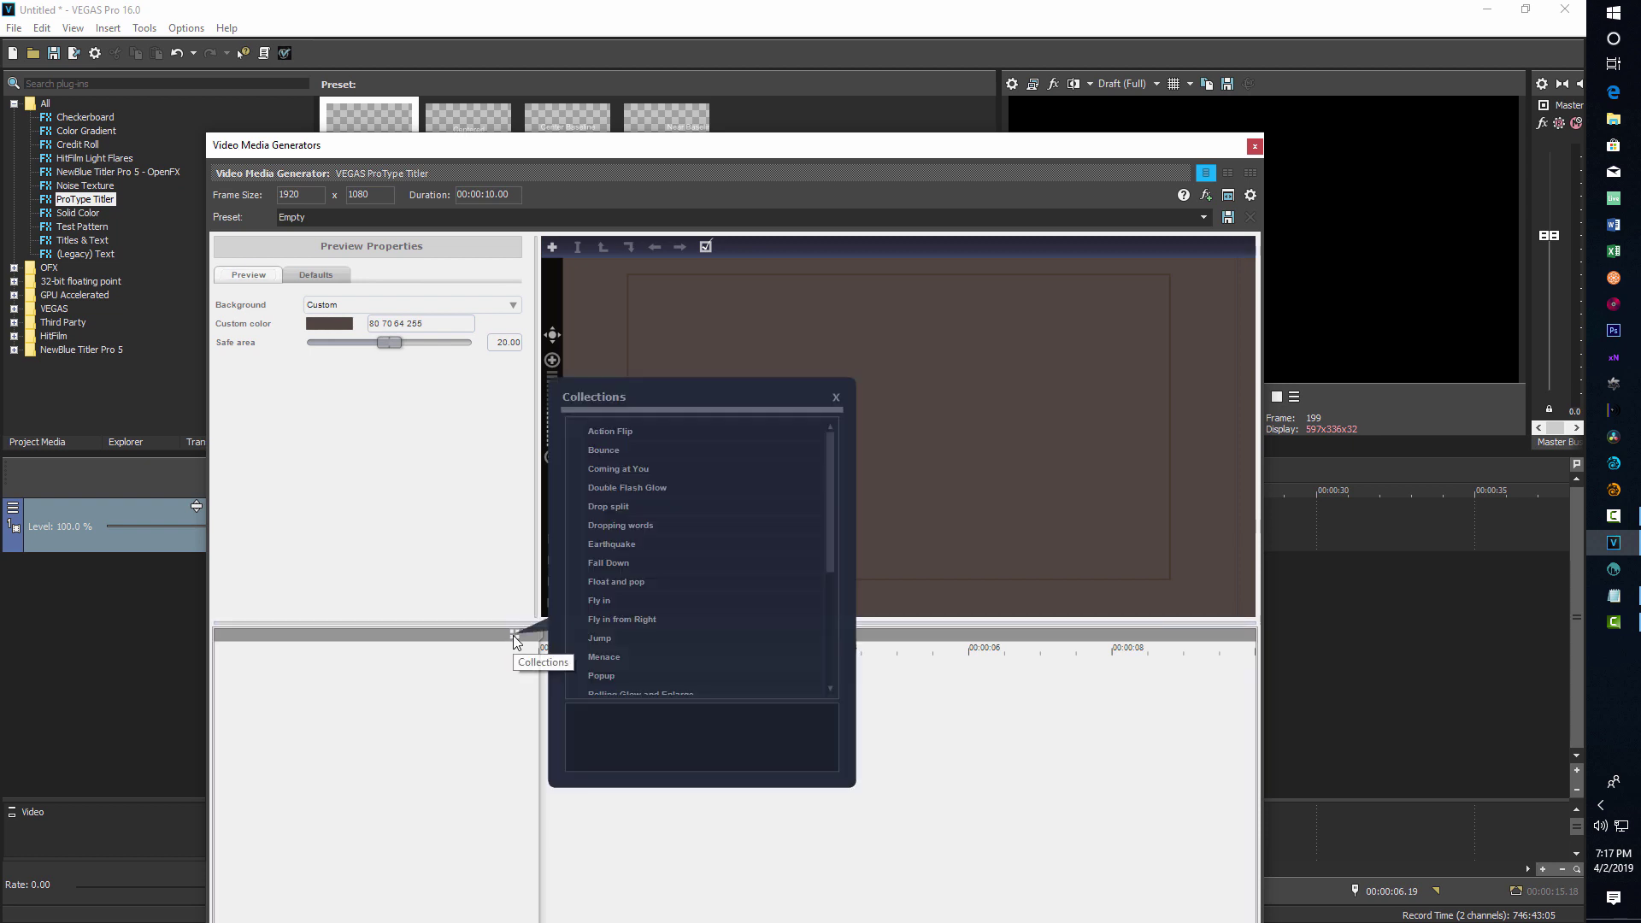
{"action": "left_click_drag", "start_coordinate": [828, 460], "coordinate": [843, 582]}
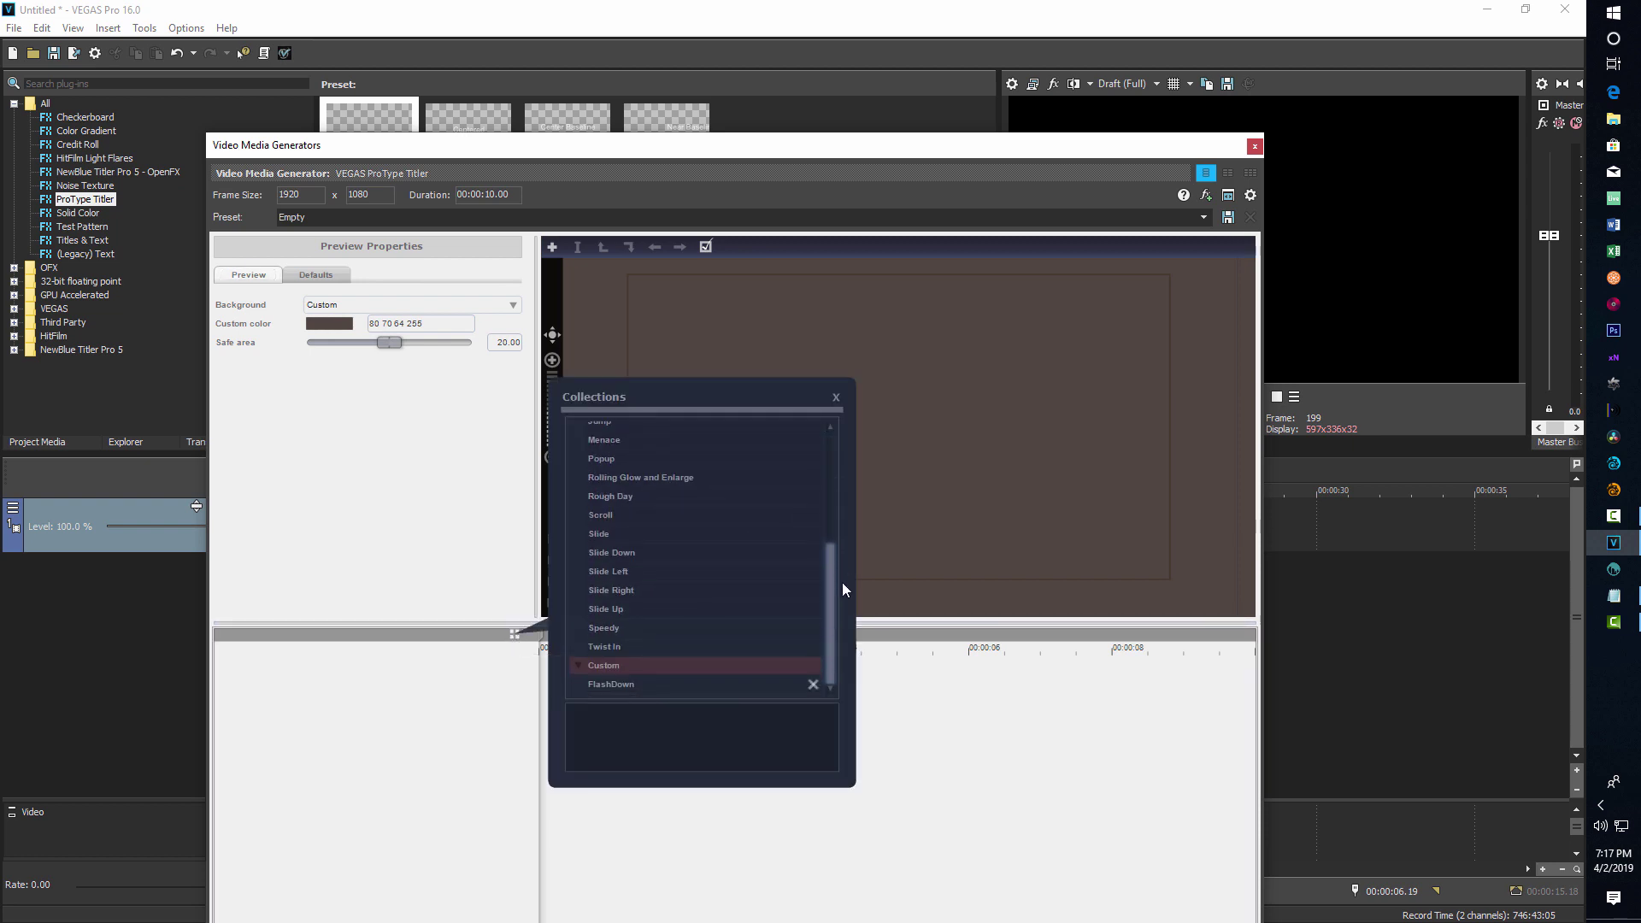
{"action": "double_click", "coordinate": [646, 648]}
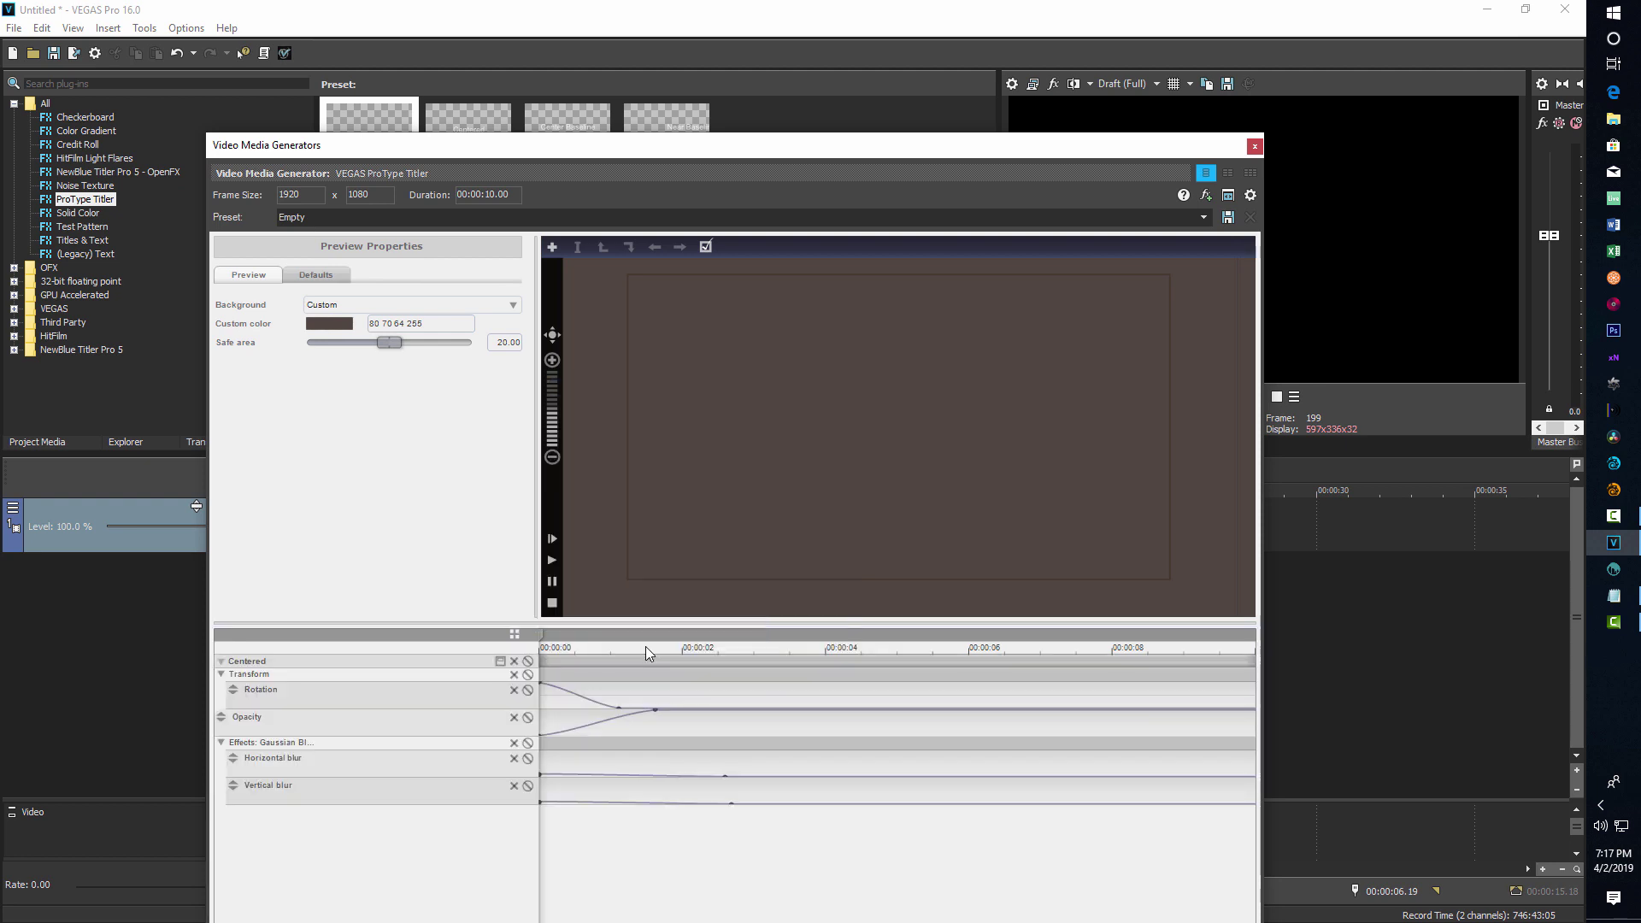
{"action": "left_click", "coordinate": [551, 561]}
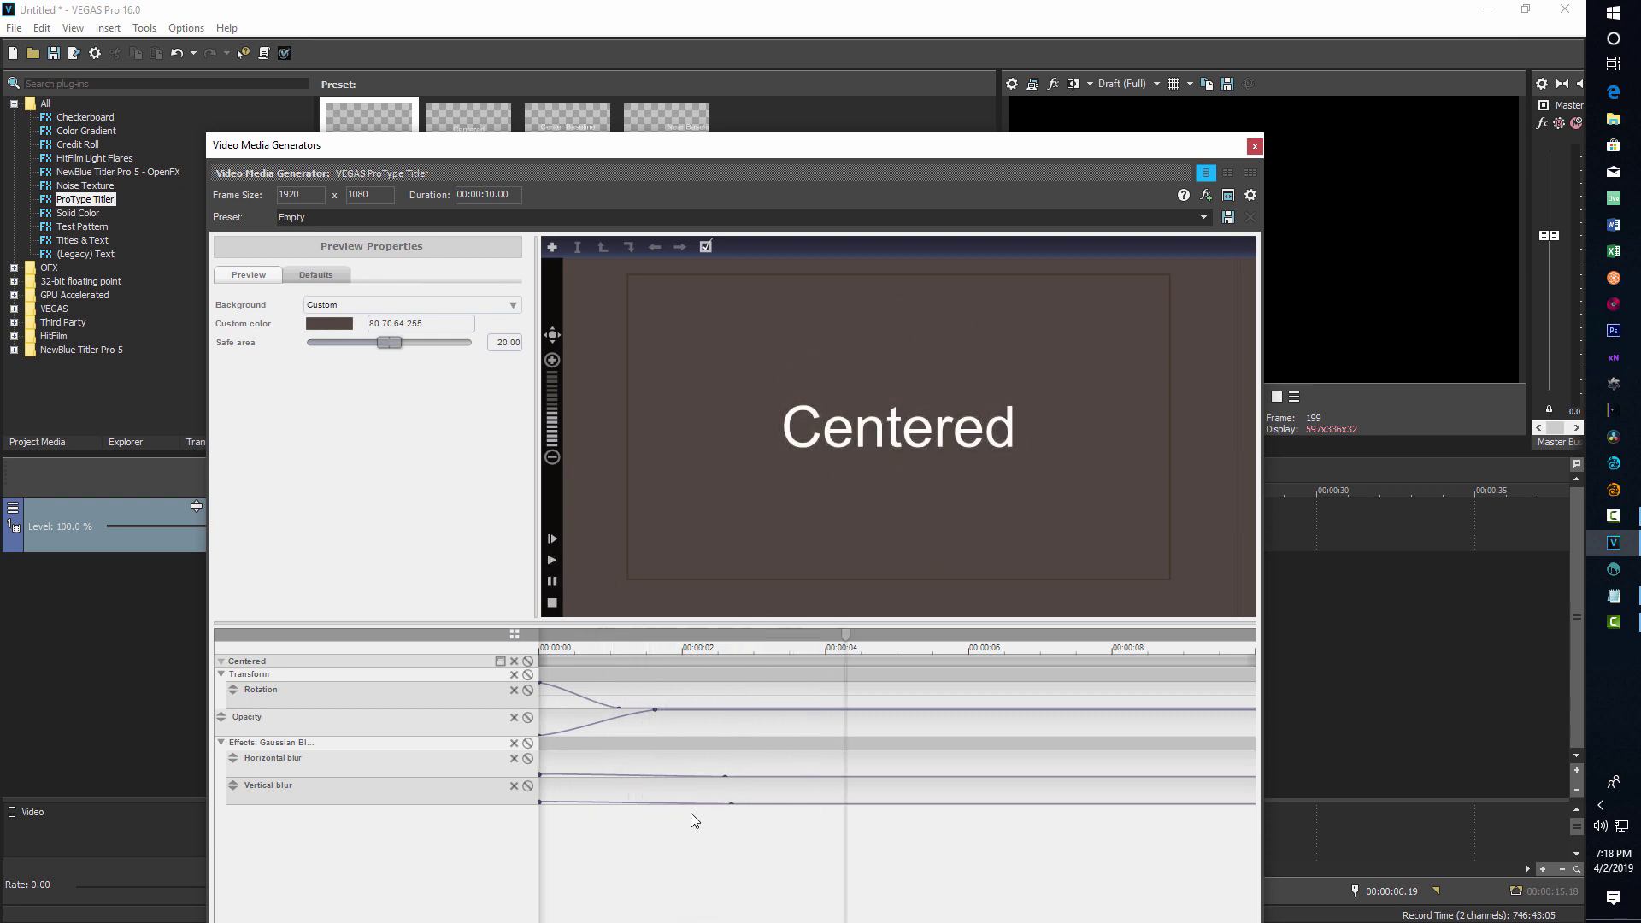
{"action": "left_click", "coordinate": [740, 752]}
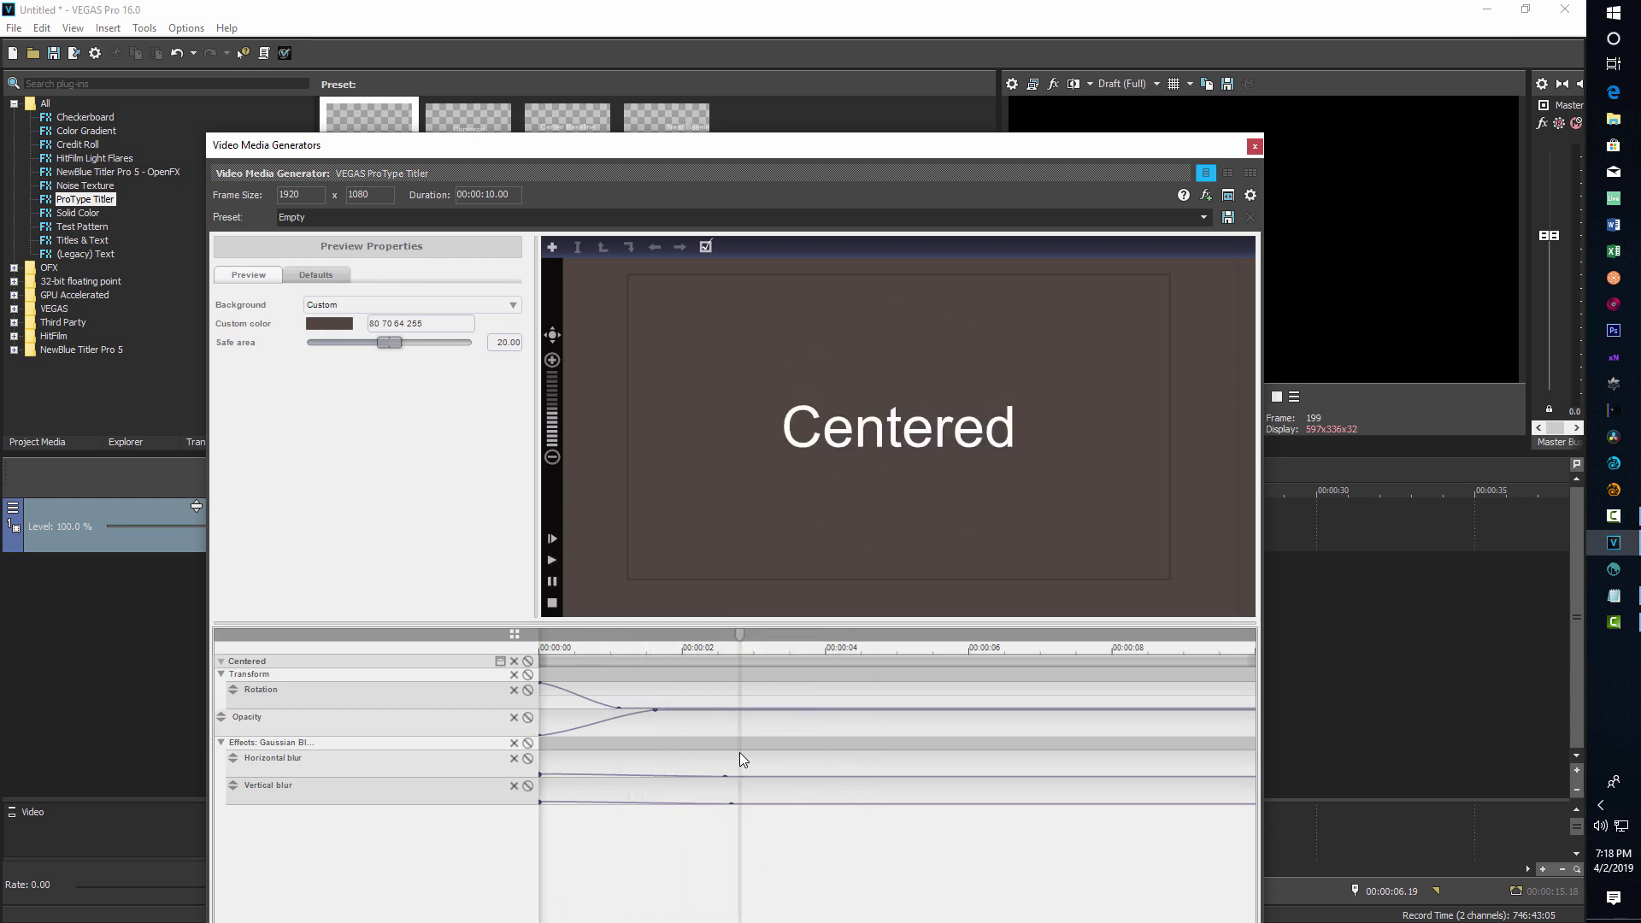
Replace the "Centered" text with "You can do it!"
{"action": "left_click", "coordinate": [927, 438]}
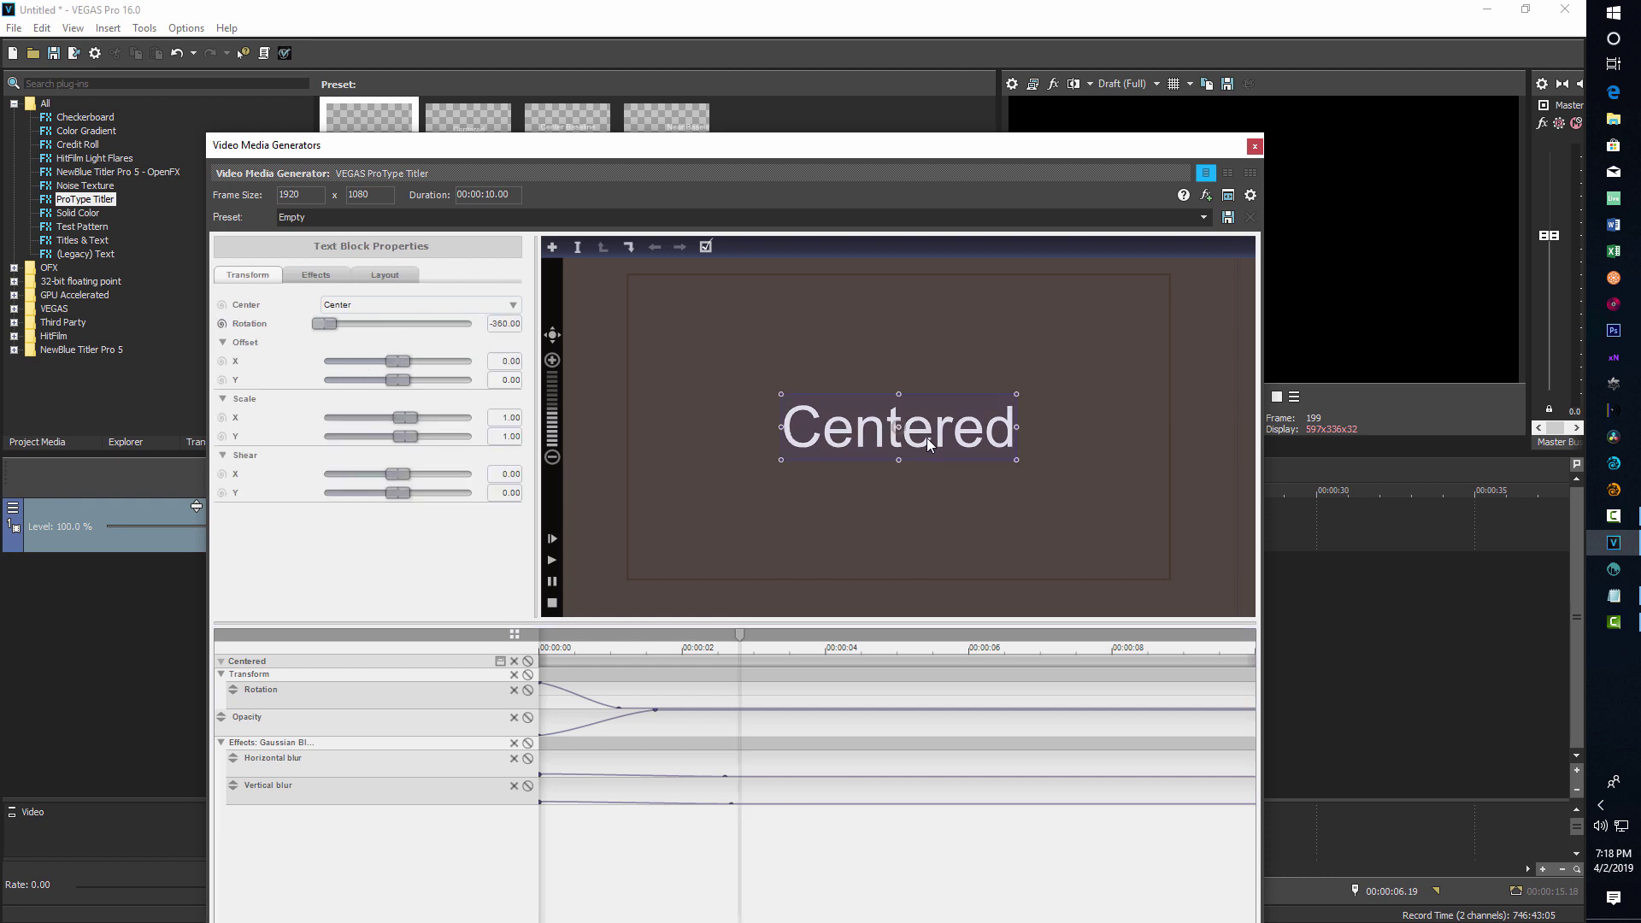
{"action": "left_click", "coordinate": [581, 247]}
{"action": "left_click", "coordinate": [781, 445]}
{"action": "left_click", "coordinate": [1023, 447], "text": "shift"}
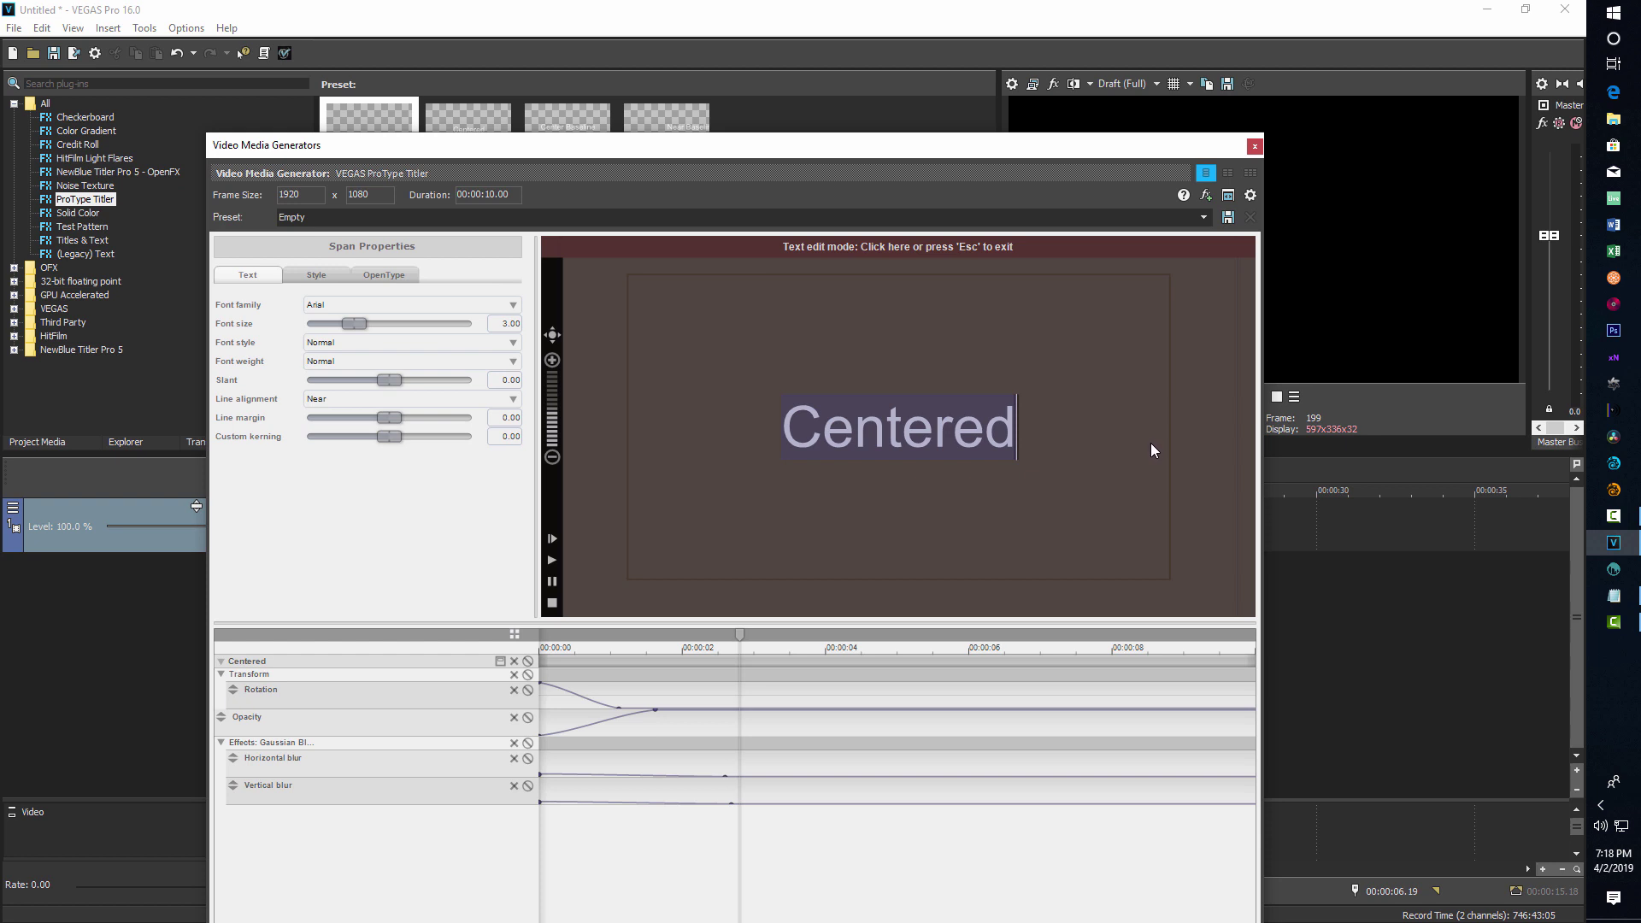
{"action": "type", "text": "Y"}
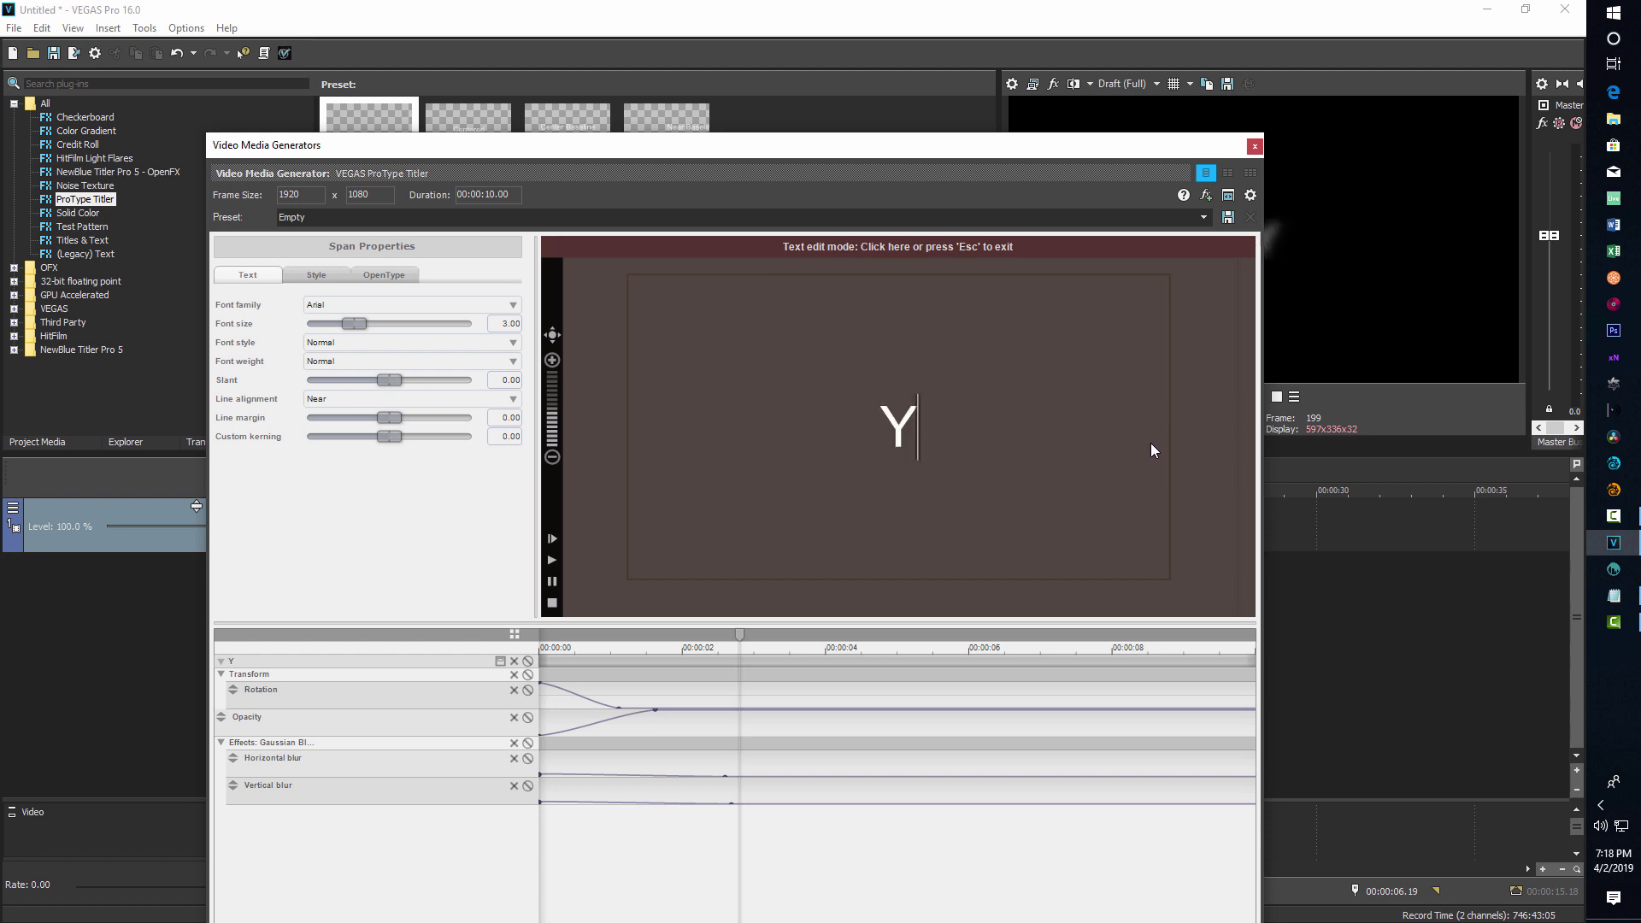
{"action": "type", "text": "ou can do it!"}
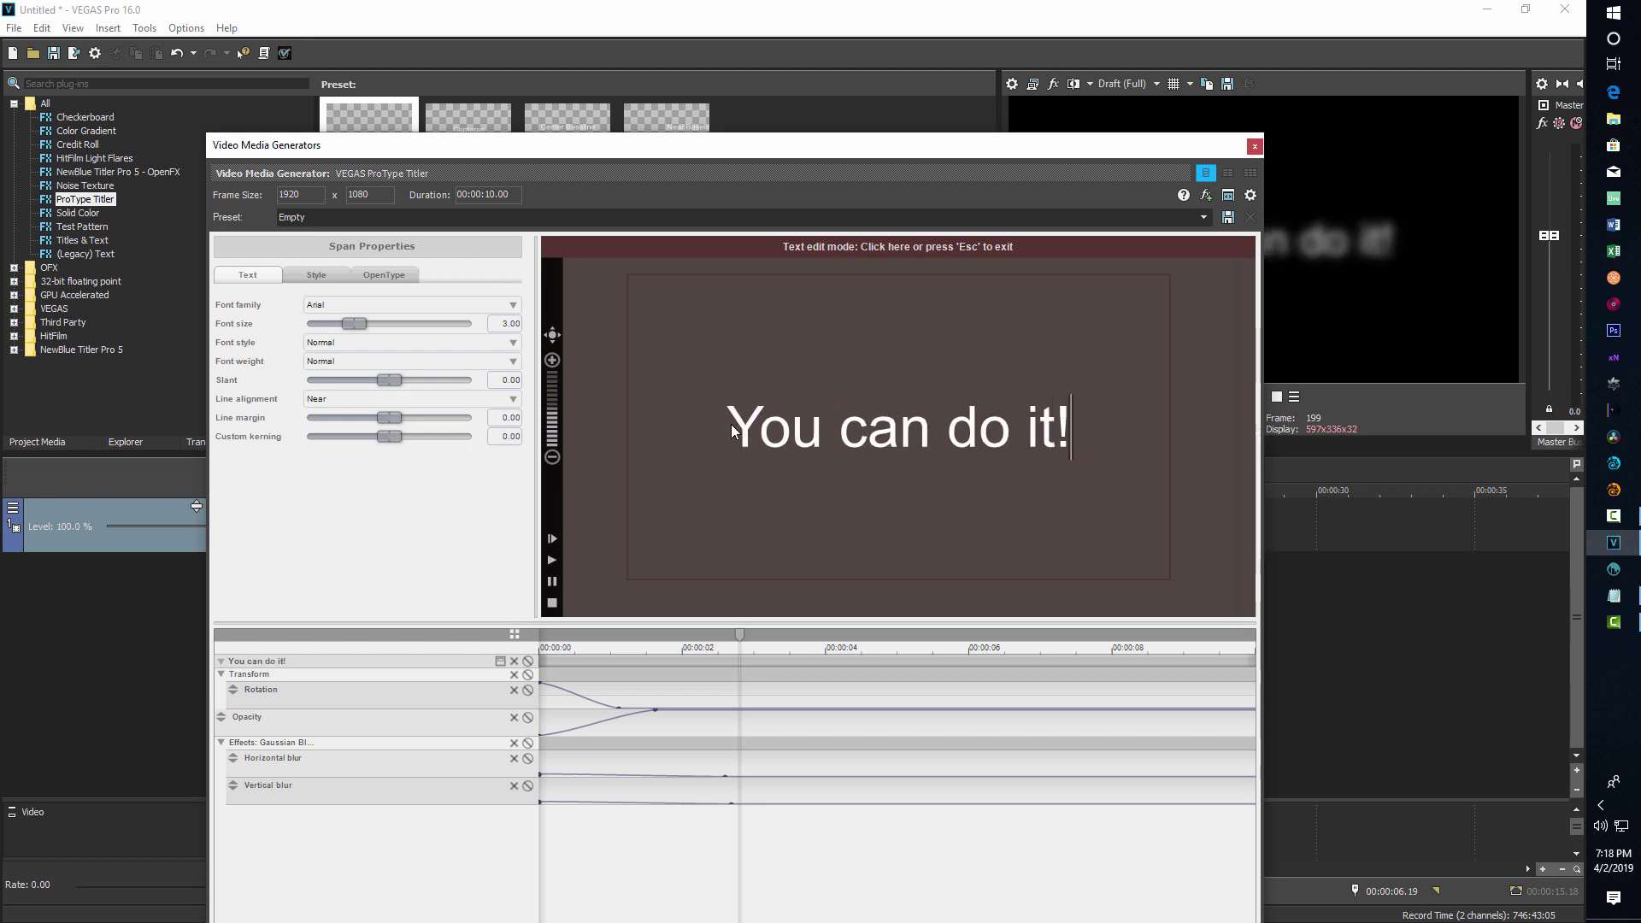
Set the "You can do it!" text to the Forte font at size 4.07, moving the titler window clear of the video preview
{"action": "left_click_drag", "start_coordinate": [731, 424], "coordinate": [1121, 432]}
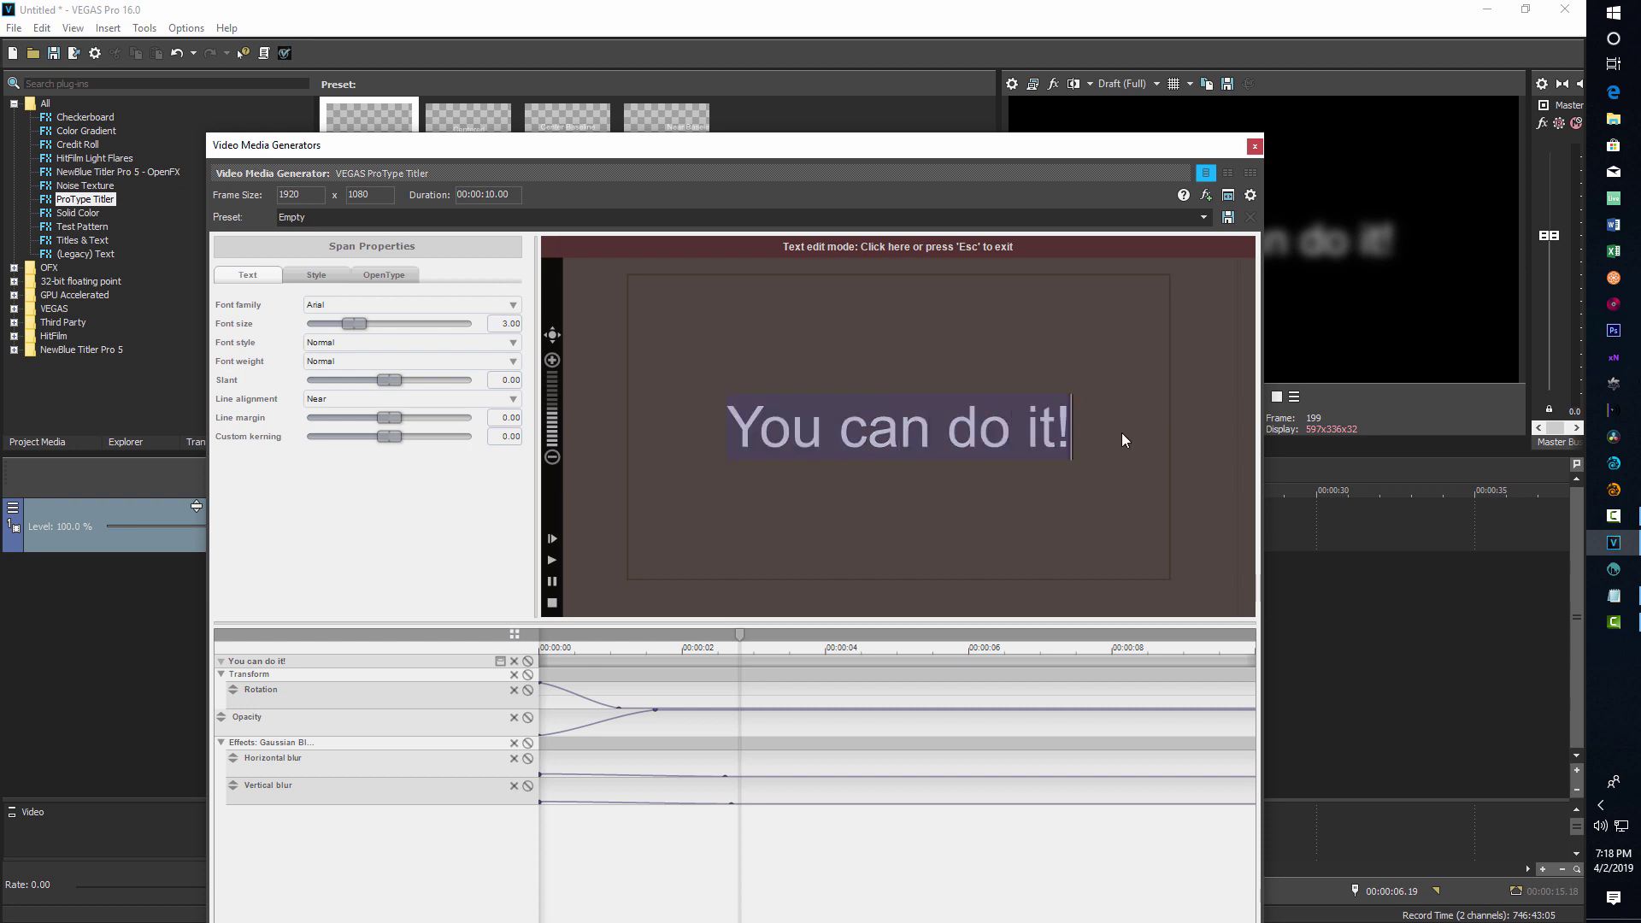
{"action": "left_click", "coordinate": [501, 303]}
{"action": "left_click_drag", "start_coordinate": [514, 311], "coordinate": [514, 360]}
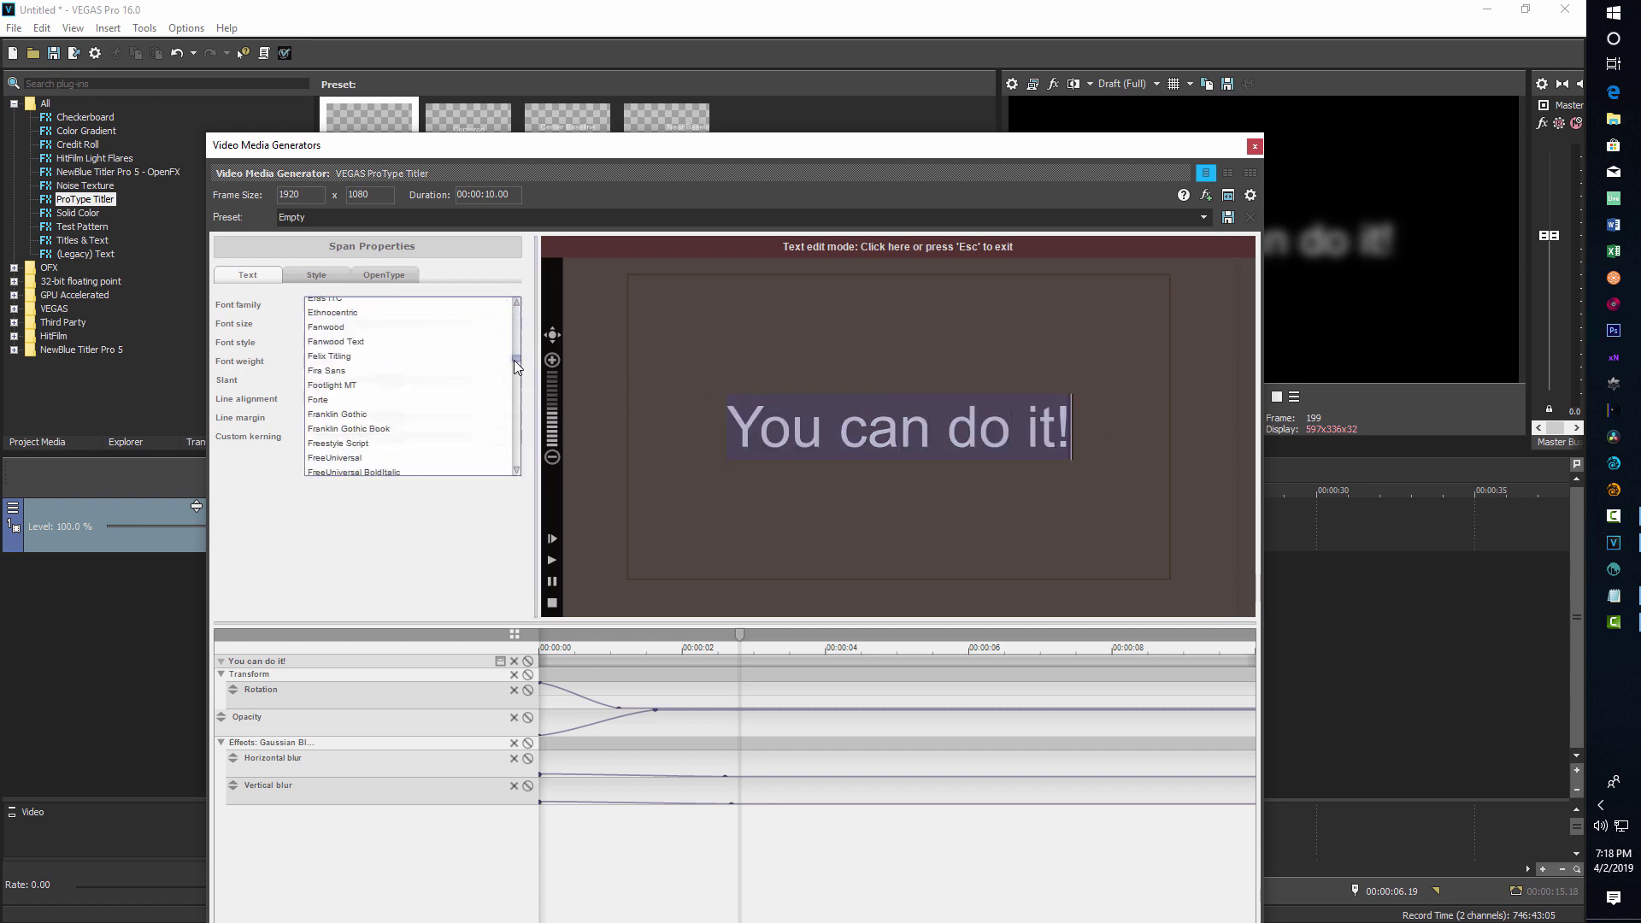
{"action": "left_click", "coordinate": [357, 400]}
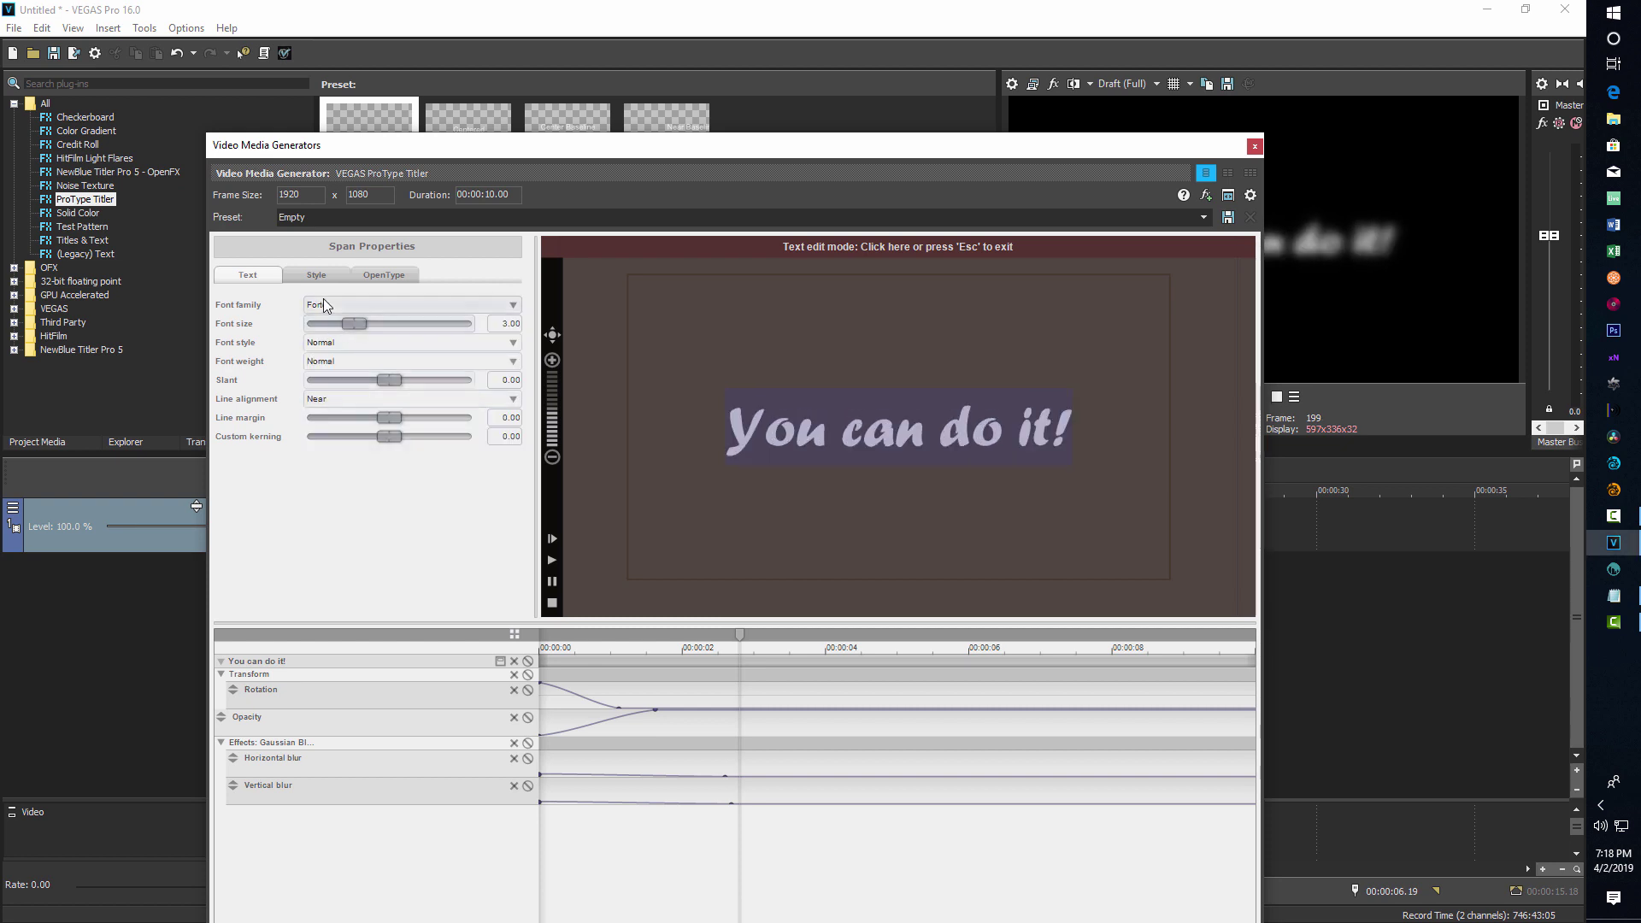
{"action": "left_click_drag", "start_coordinate": [891, 150], "coordinate": [732, 157]}
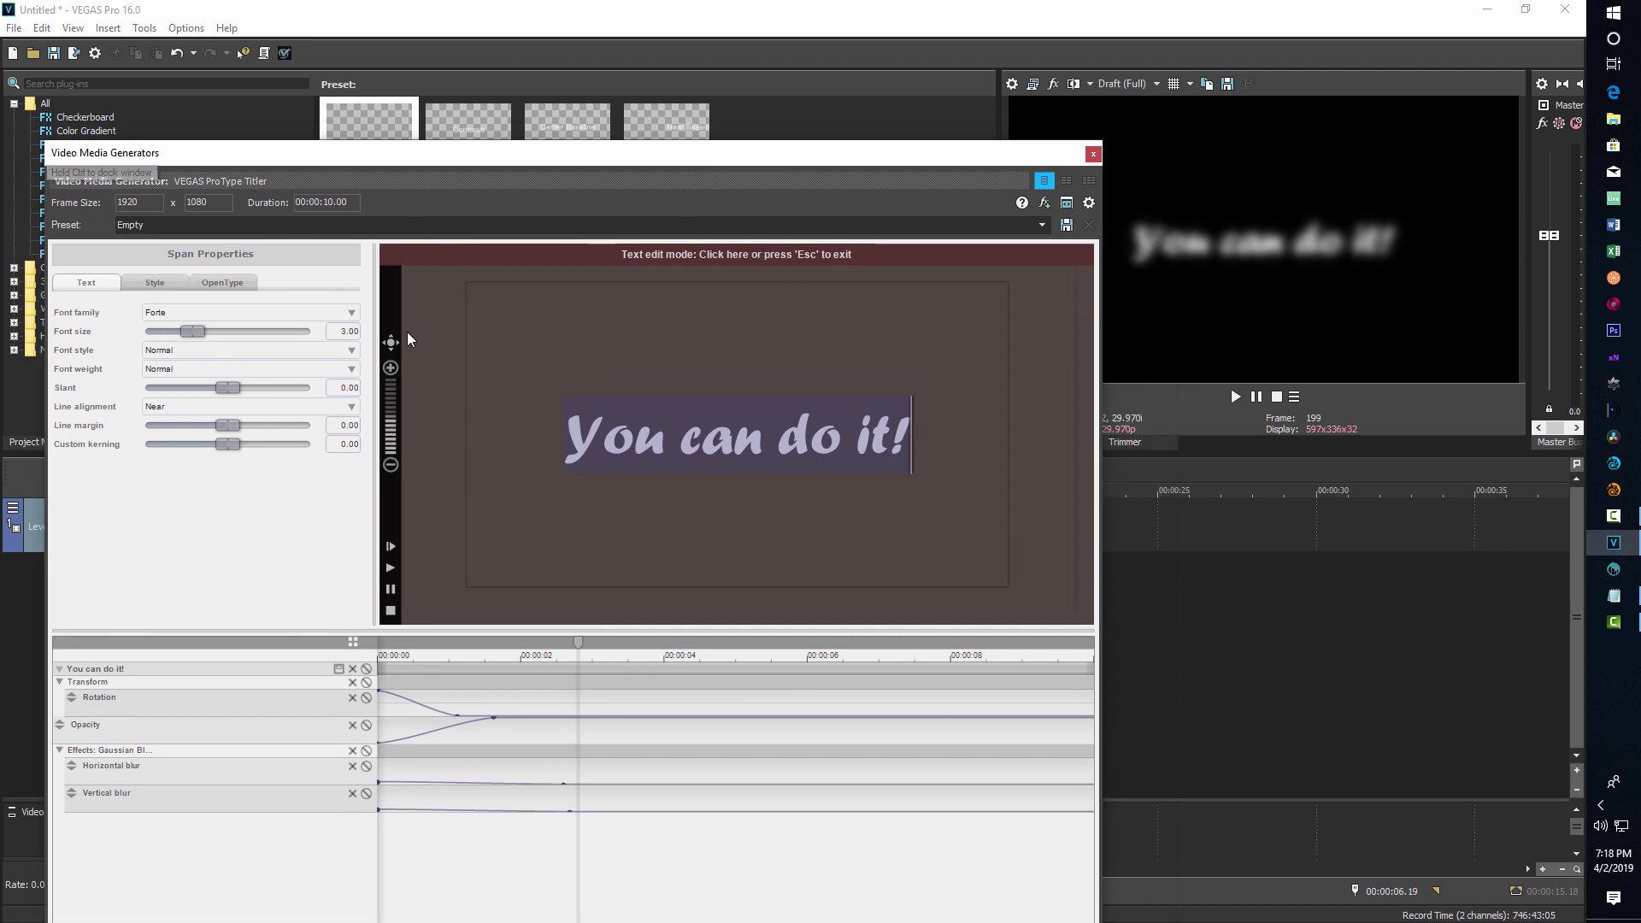
{"action": "left_click_drag", "start_coordinate": [187, 338], "coordinate": [218, 335]}
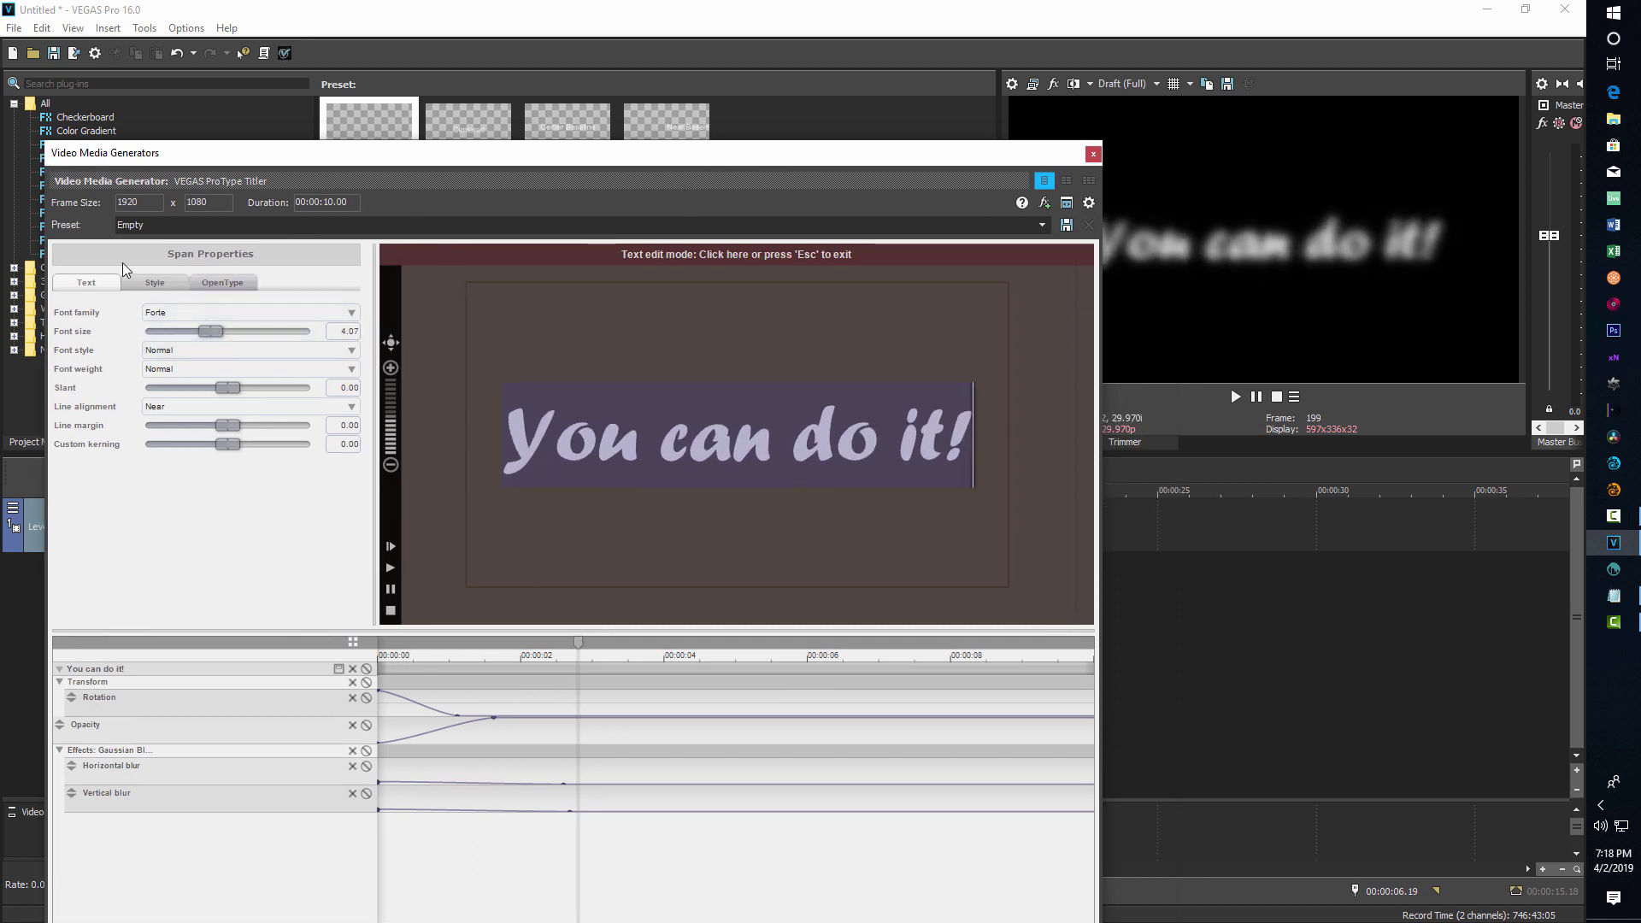
Change the selected text's fill color to pink by lowering its green value to about 99, and close the titler
{"action": "left_click", "coordinate": [153, 284]}
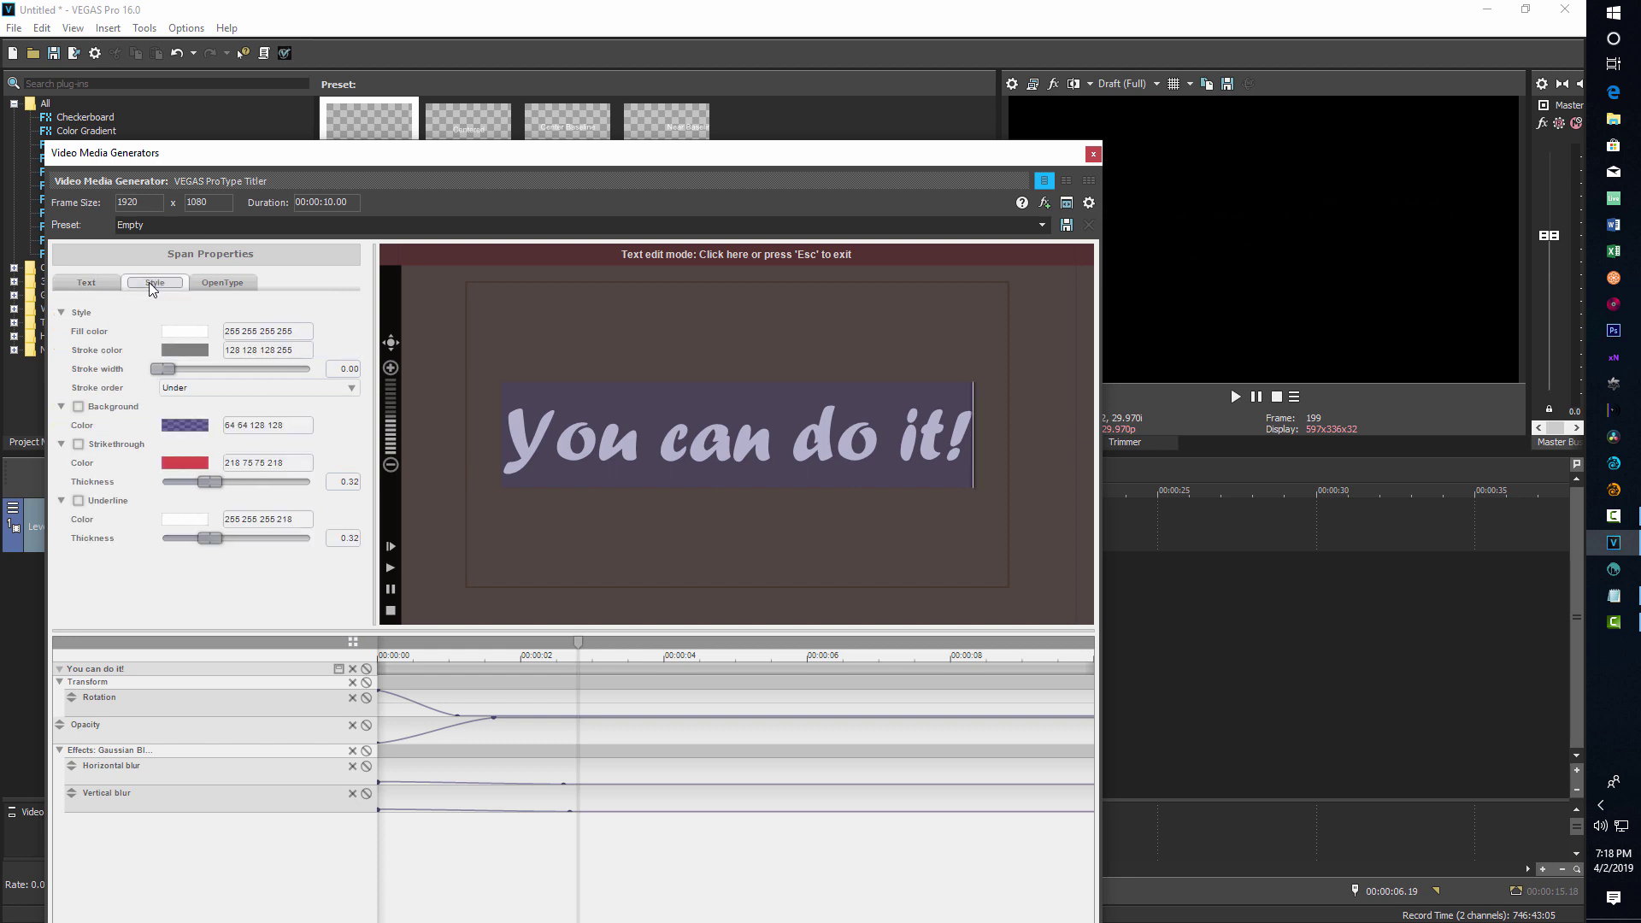
{"action": "left_click", "coordinate": [194, 331]}
{"action": "left_click_drag", "start_coordinate": [462, 408], "coordinate": [385, 407]}
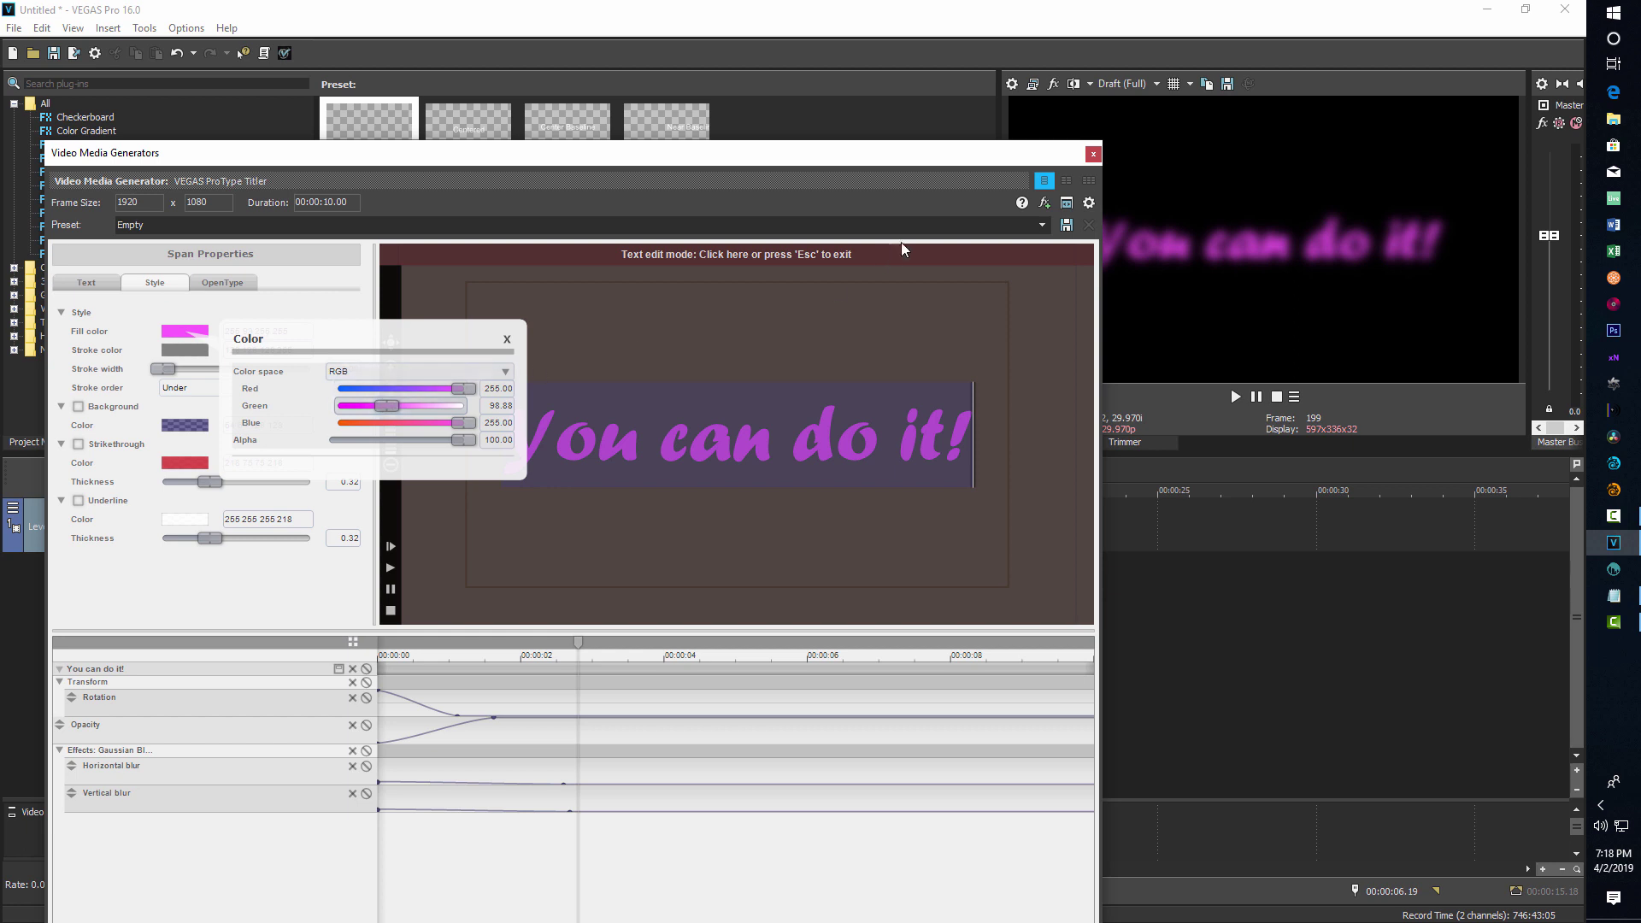
{"action": "left_click", "coordinate": [1094, 155]}
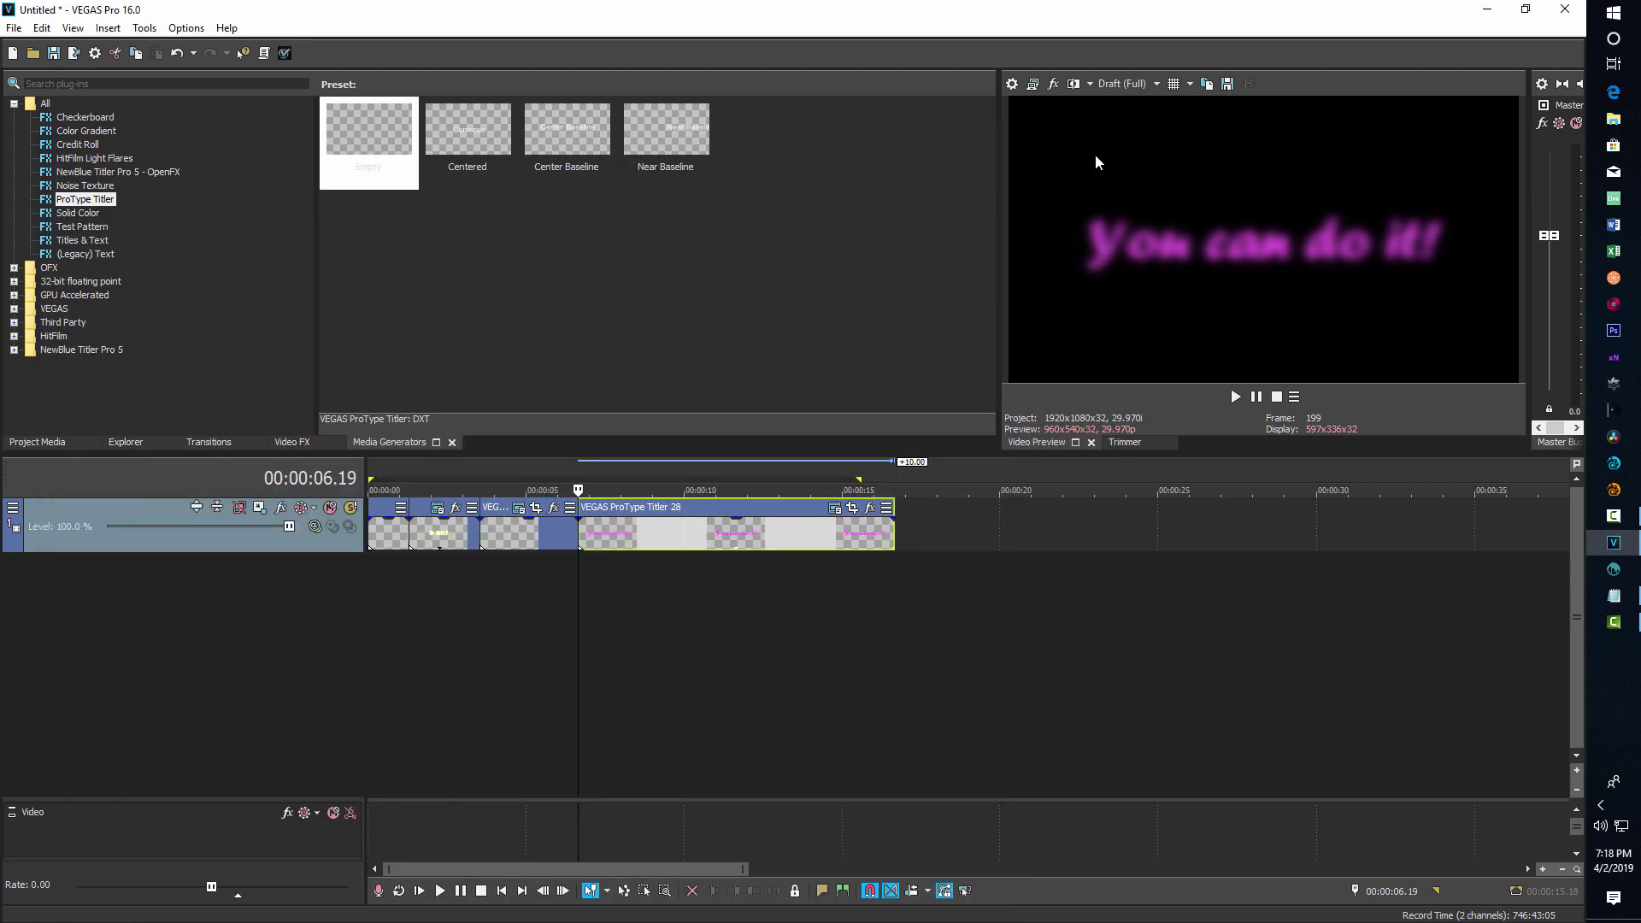
Play the "You can do it!" title from its start on the timeline, restarting playback once
{"action": "left_click", "coordinate": [573, 616]}
{"action": "key", "text": "space"}
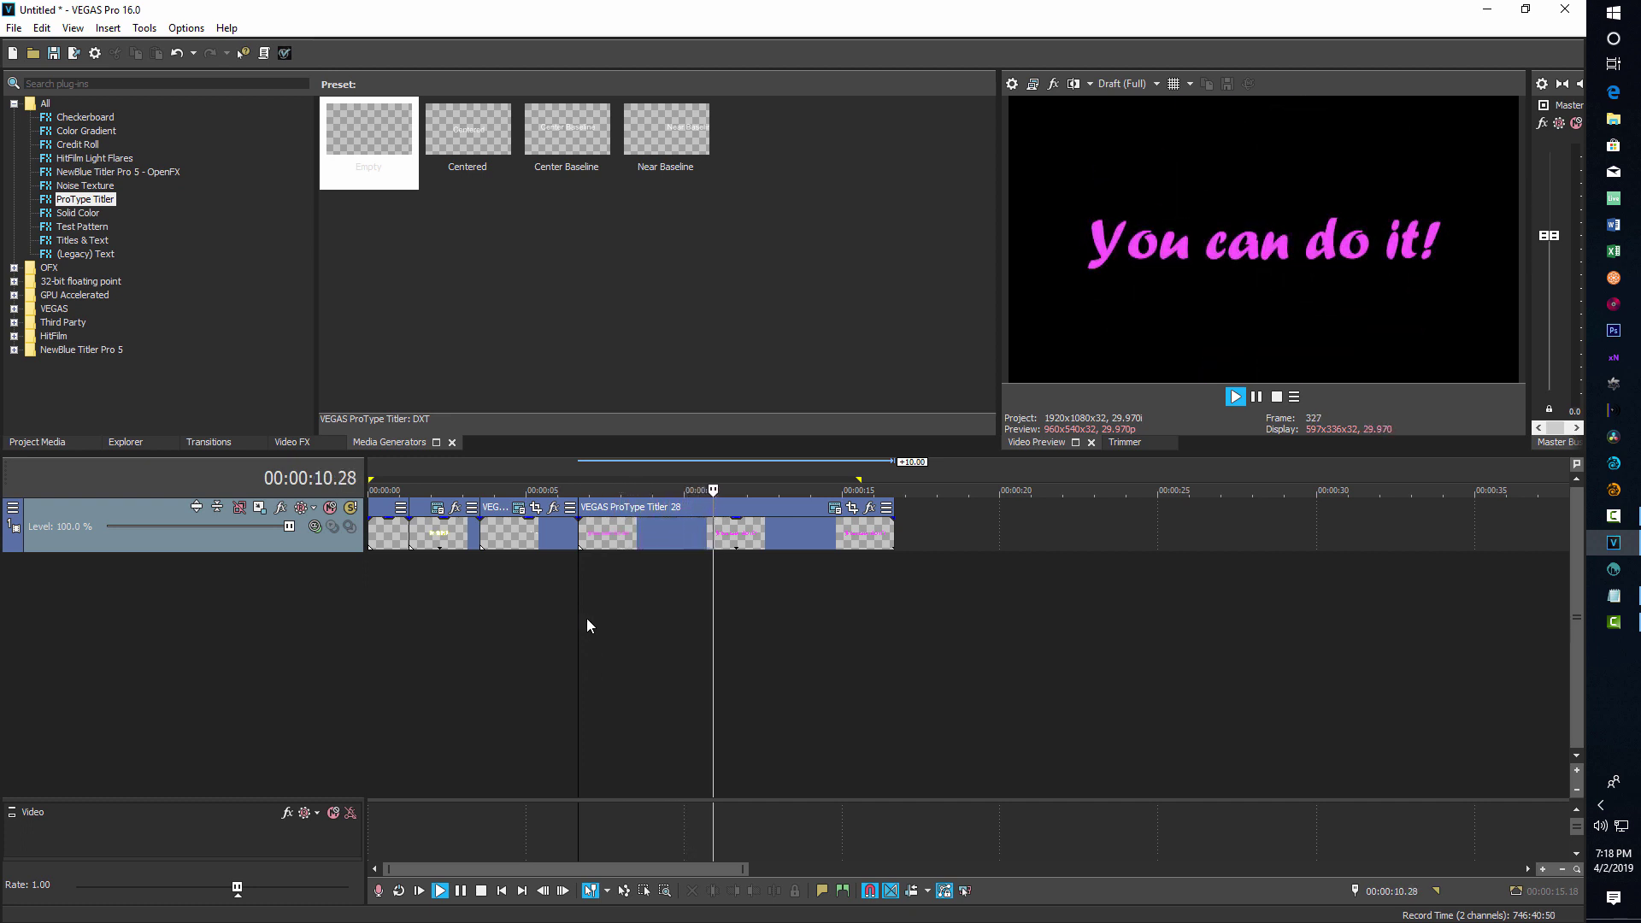
{"action": "key", "text": "space"}
{"action": "key", "text": "space"}
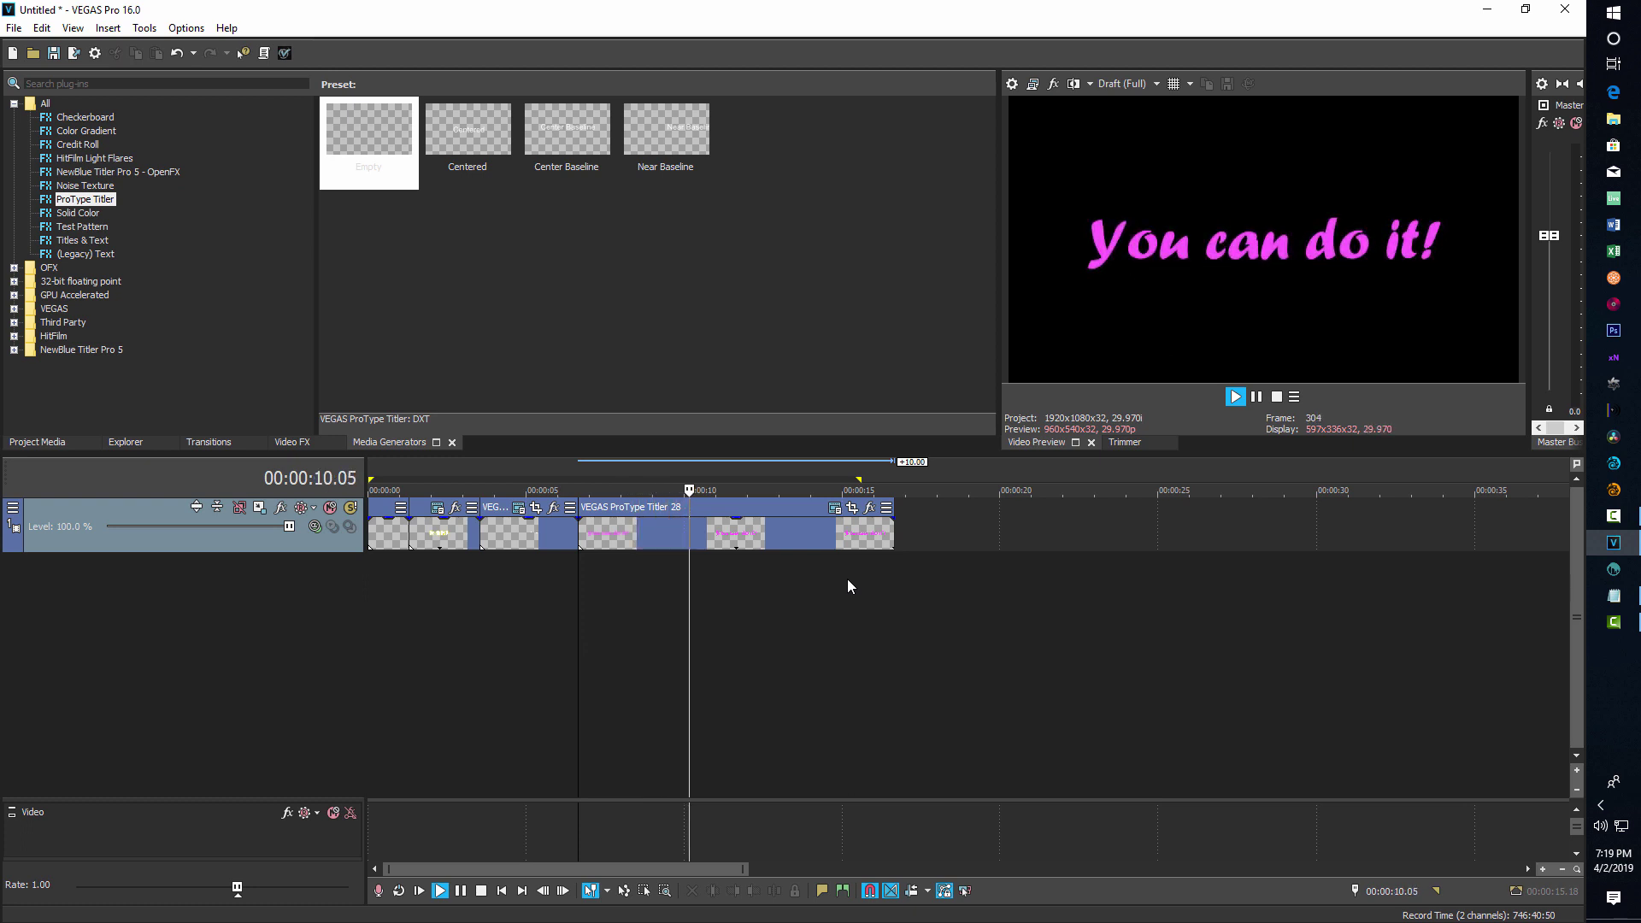
Trim the end of the "You can do it!" title to 00:00:10.26 and play the whole title sequence from the start
{"action": "key", "text": "Return"}
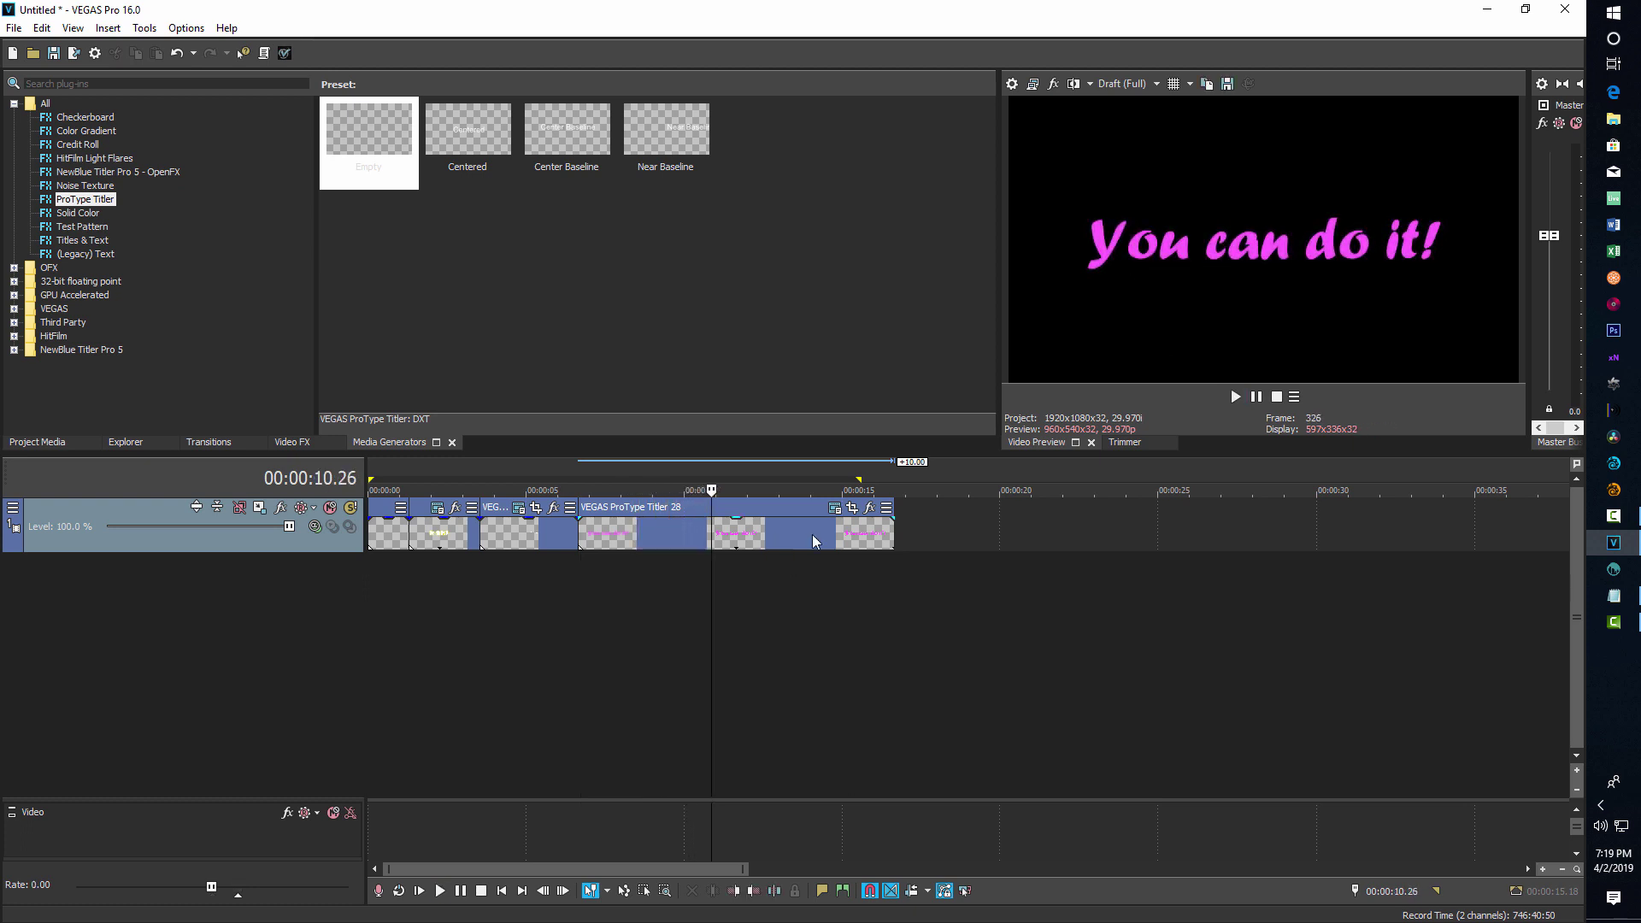
{"action": "left_click_drag", "start_coordinate": [889, 526], "coordinate": [710, 525]}
{"action": "left_click", "coordinate": [367, 607]}
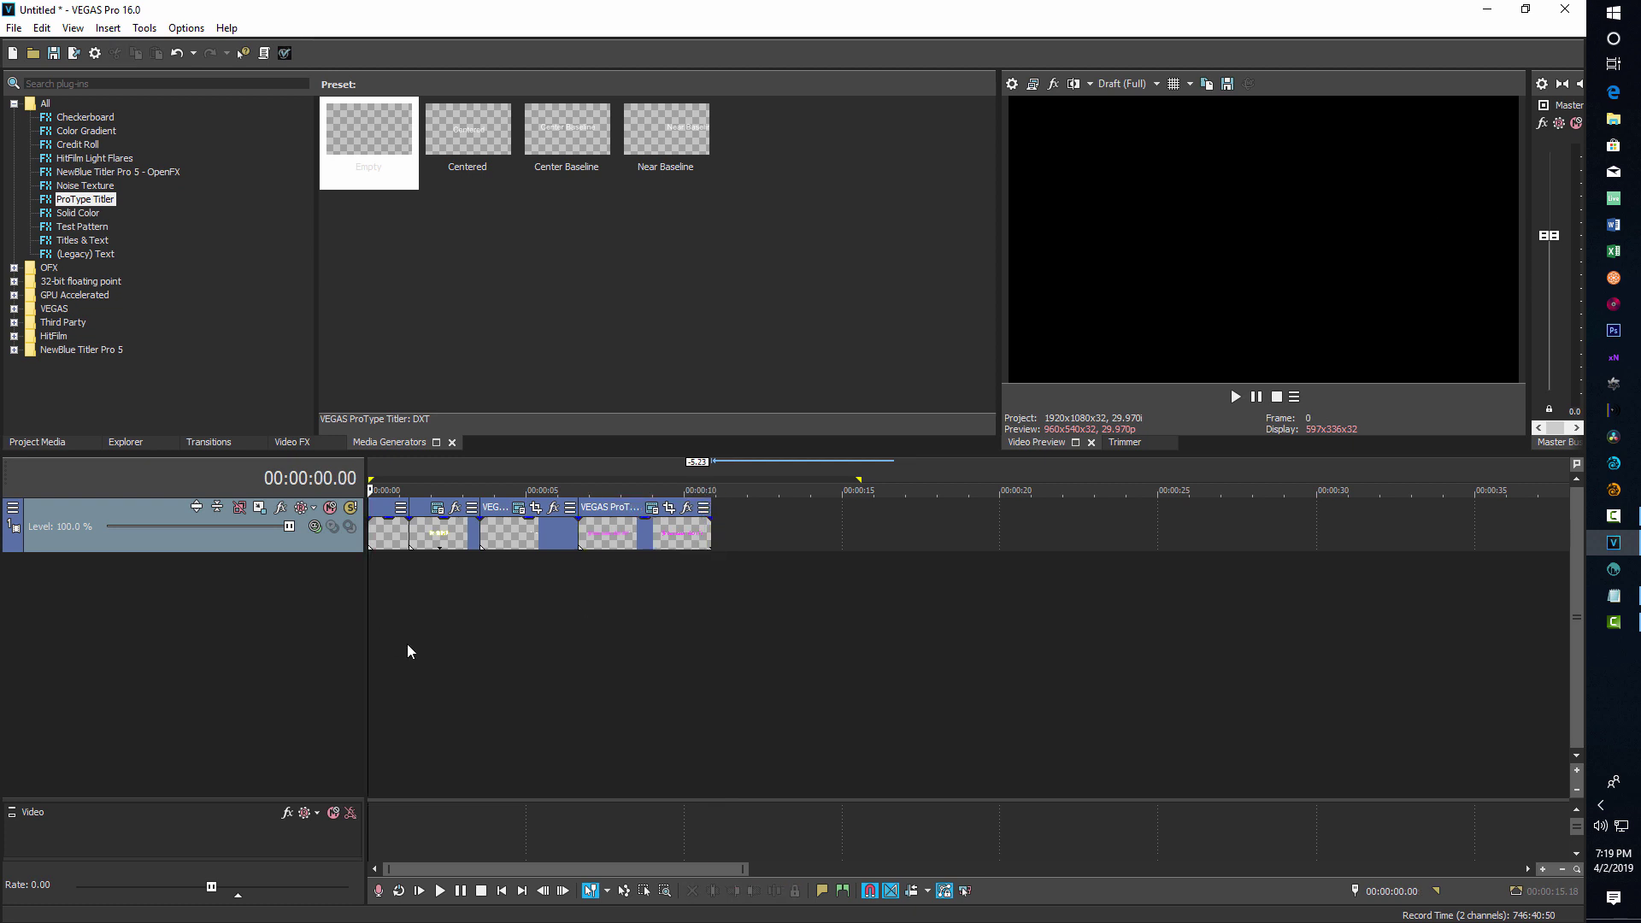
{"action": "key", "text": "space"}
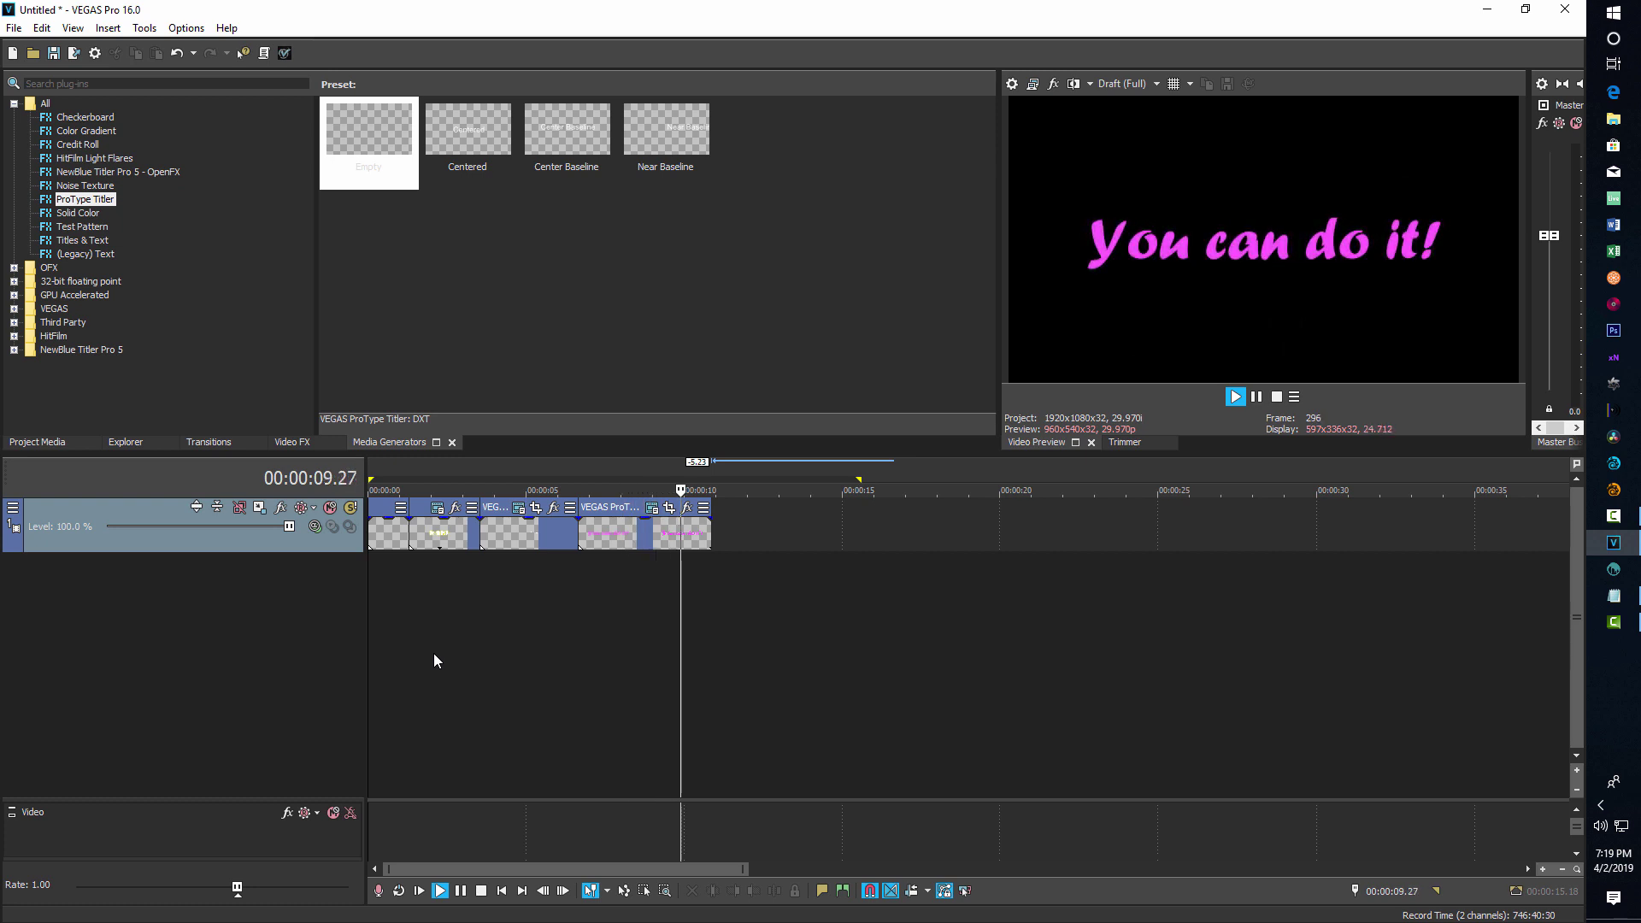
{"action": "key", "text": "space"}
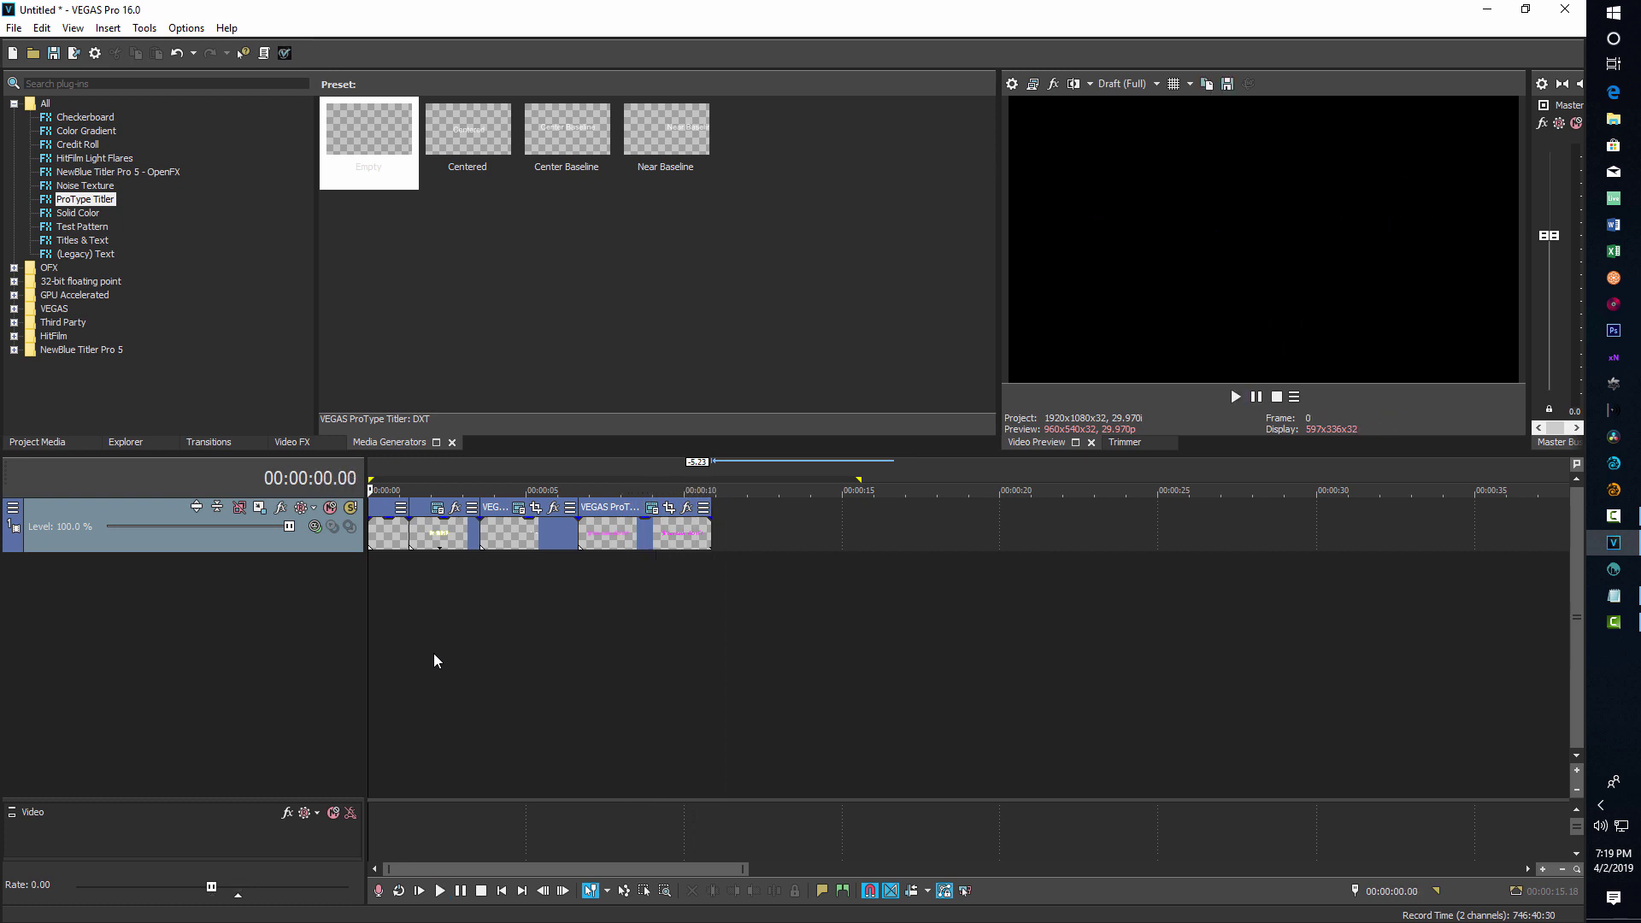
Add a Marble 1 noise texture as a background on a new track beneath the titles, starting at the timeline's beginning
{"action": "left_click", "coordinate": [391, 605]}
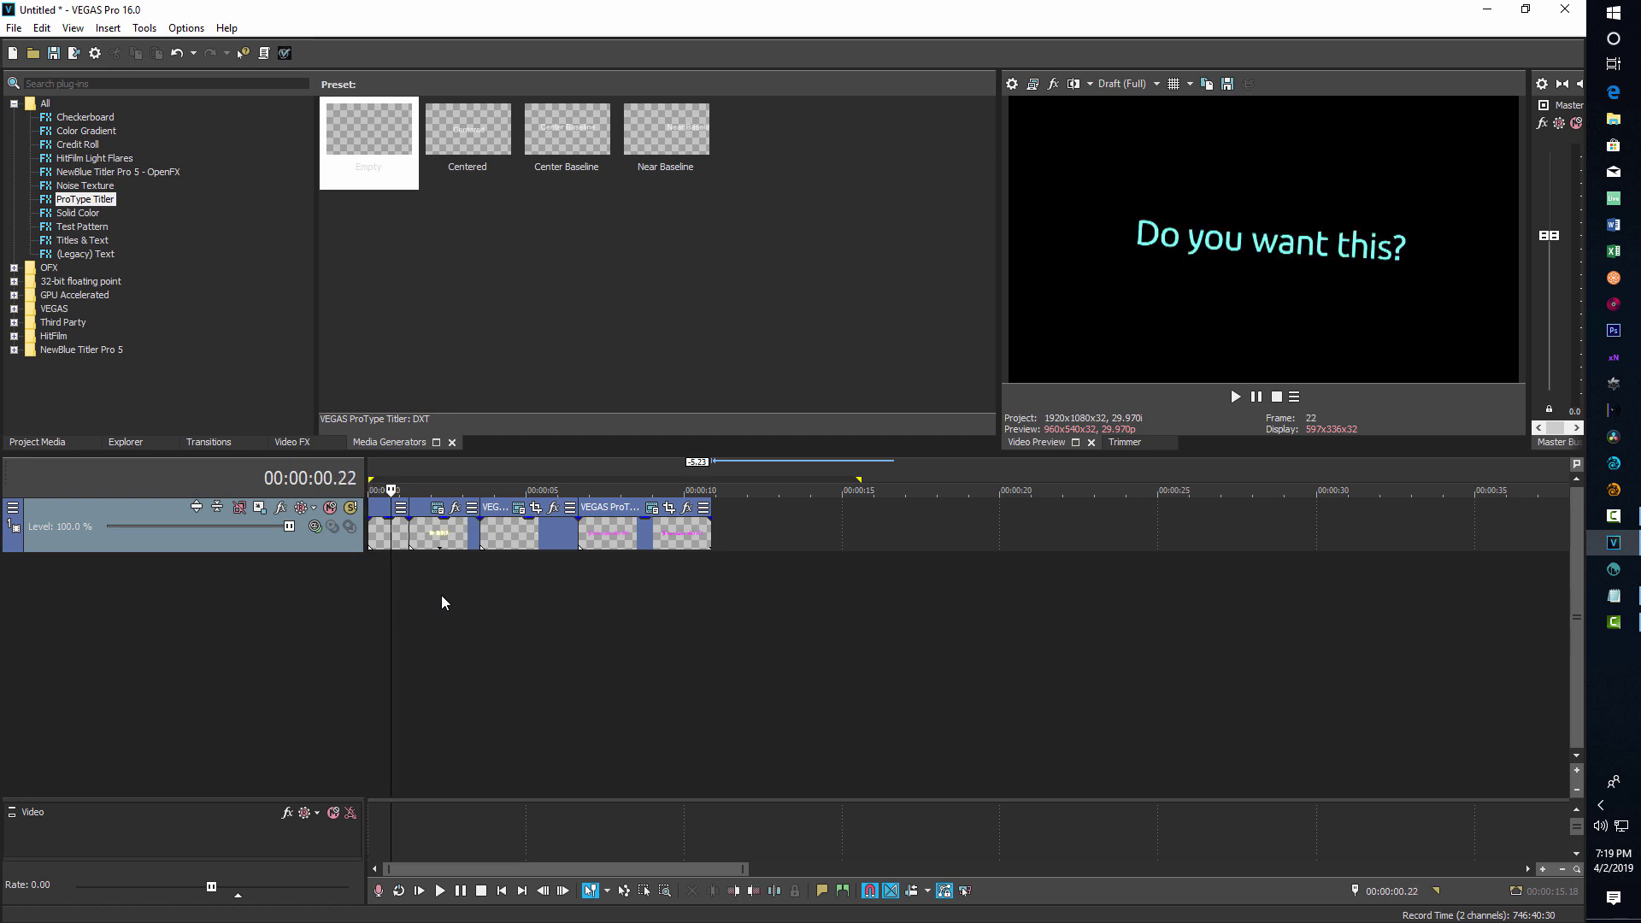
{"action": "left_click", "coordinate": [86, 187]}
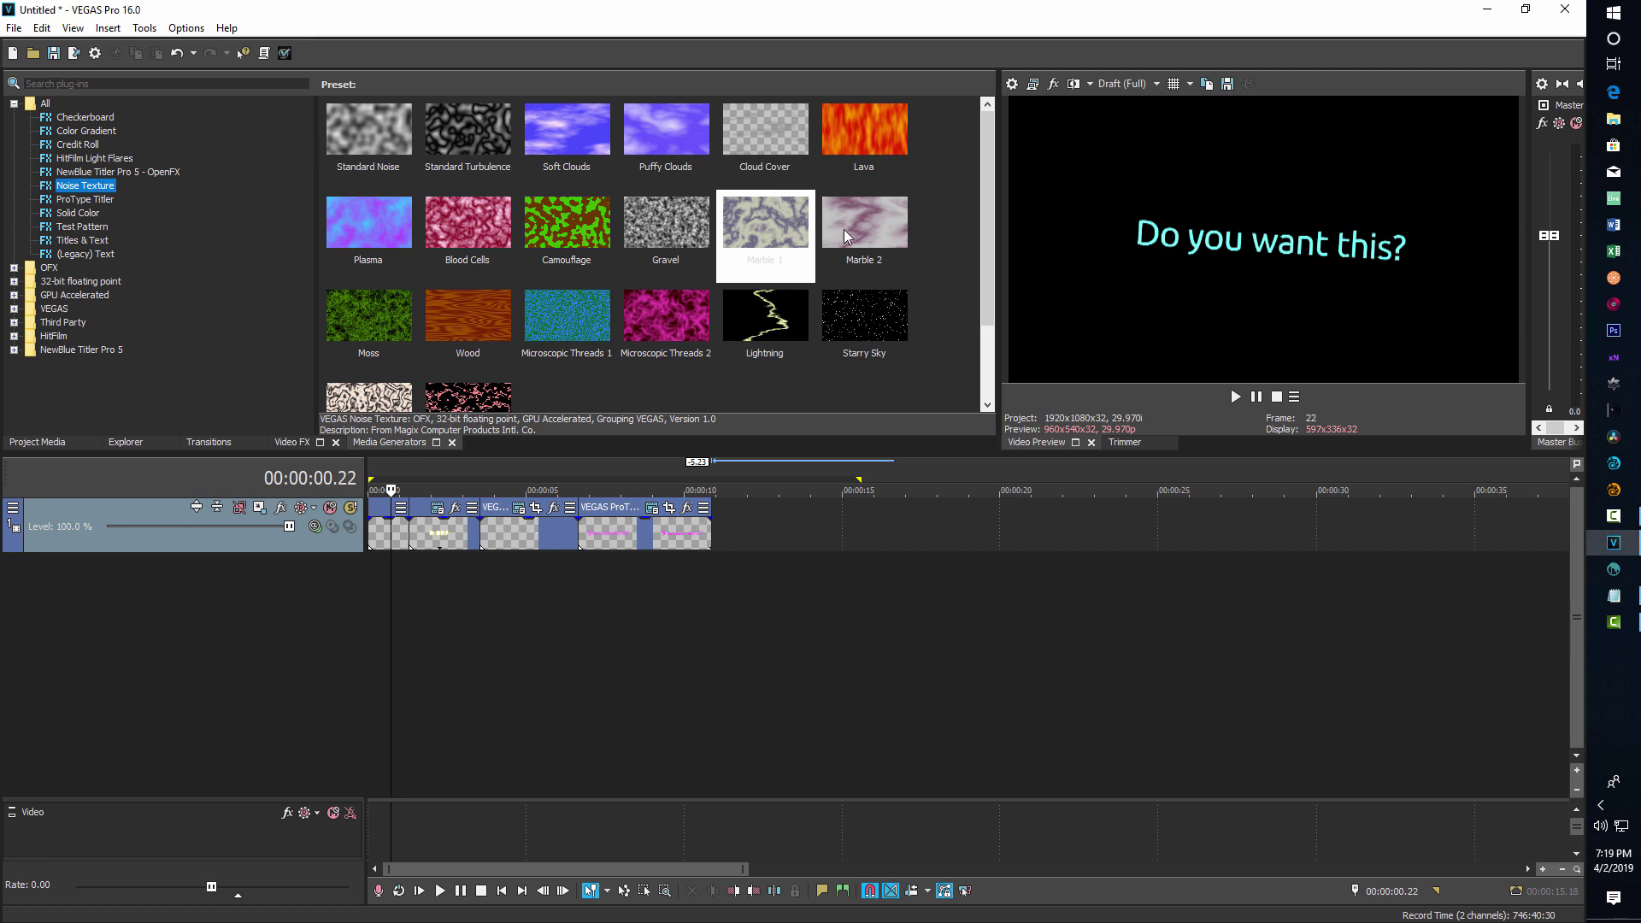
{"action": "left_click_drag", "start_coordinate": [778, 228], "coordinate": [369, 568]}
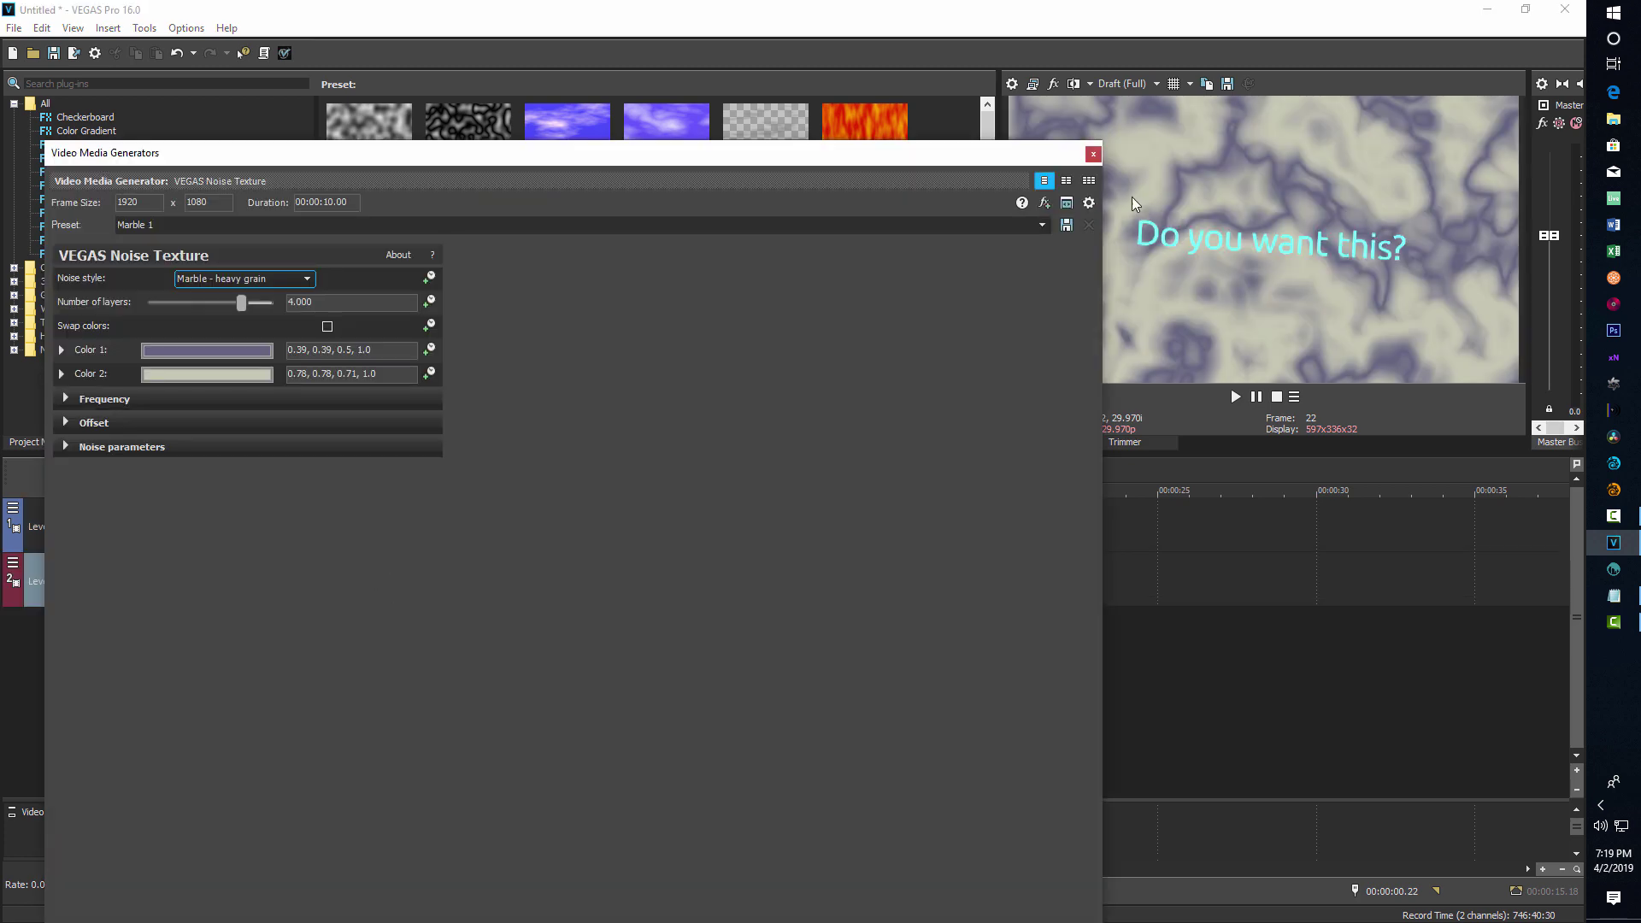
Extend the noise texture event to the end of the last title and lower its opacity
{"action": "left_click_drag", "start_coordinate": [761, 161], "coordinate": [901, 706]}
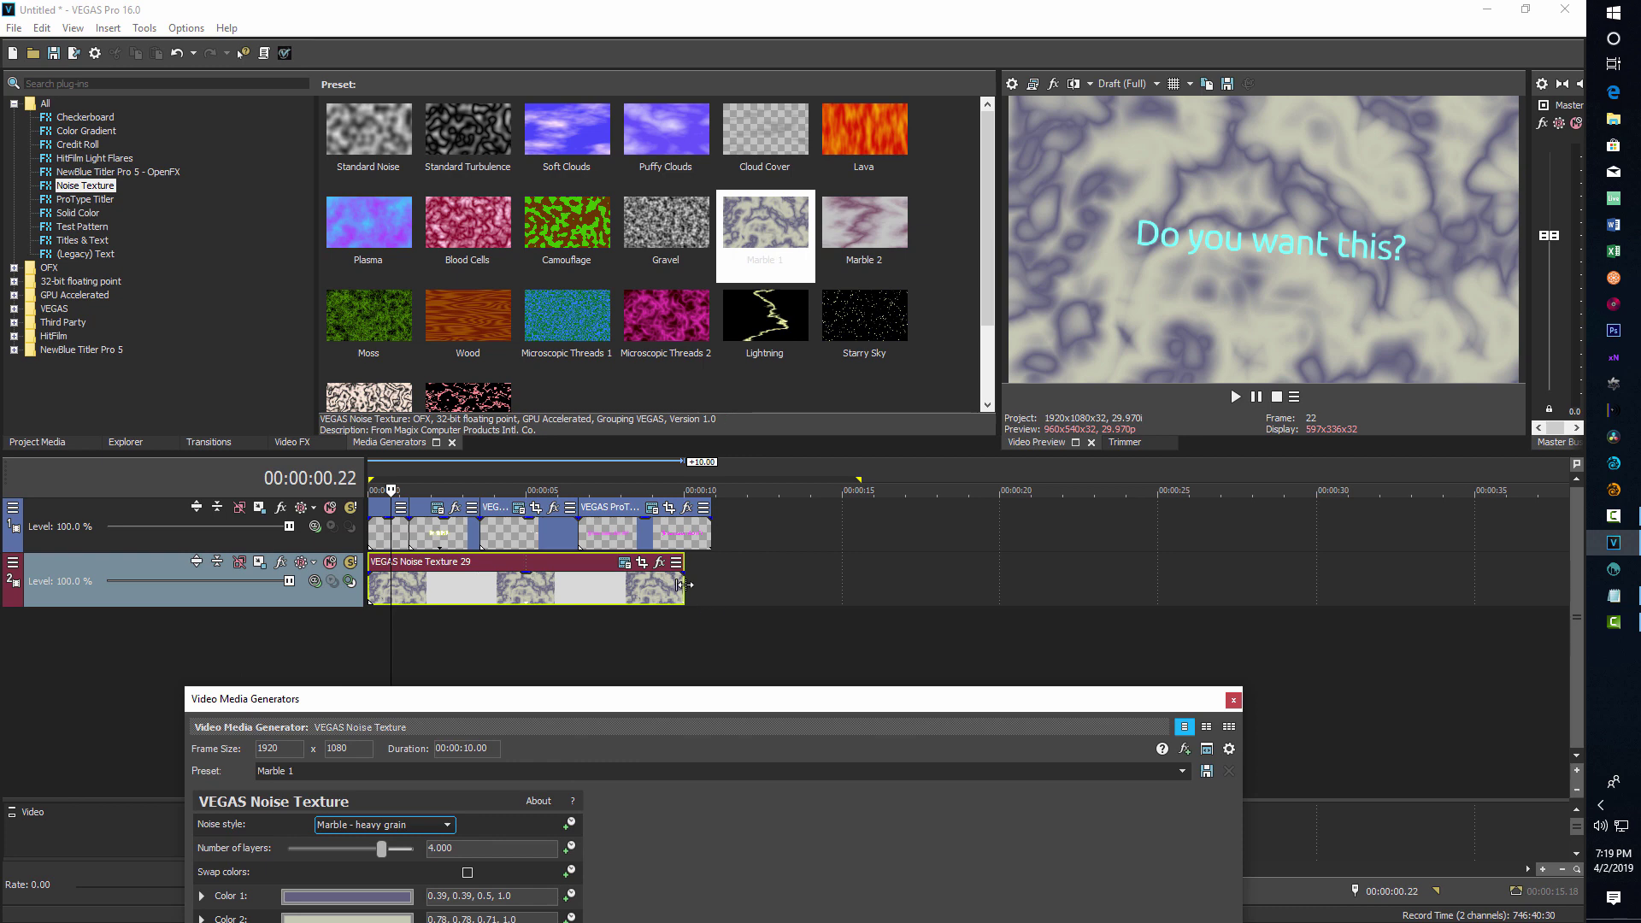
{"action": "left_click_drag", "start_coordinate": [684, 586], "coordinate": [712, 586]}
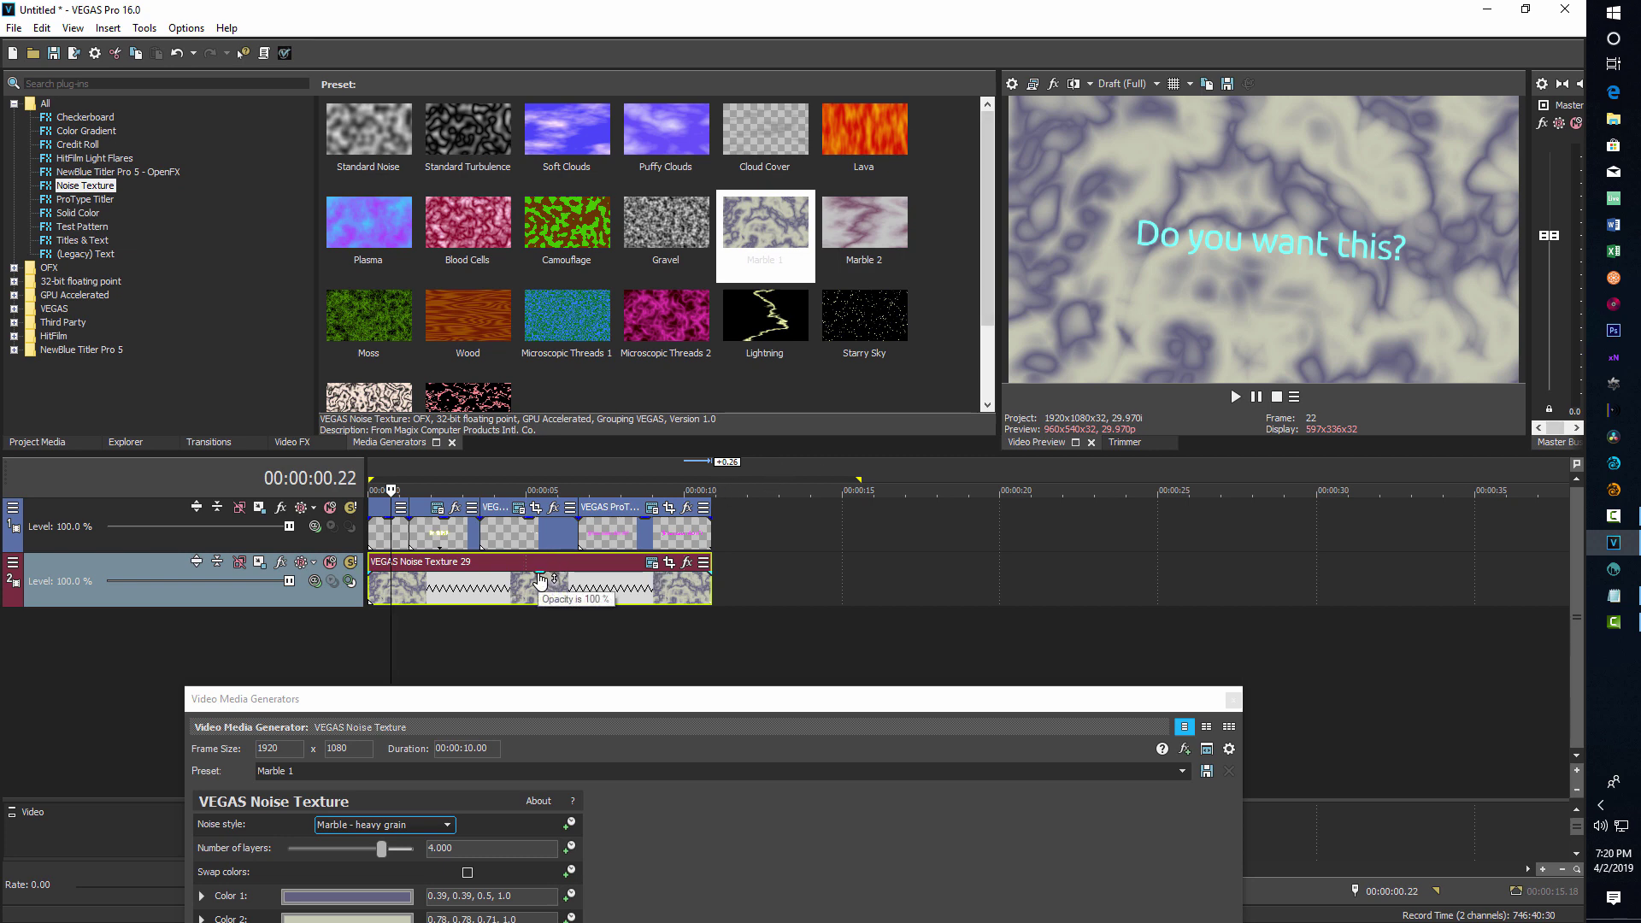
{"action": "left_click_drag", "start_coordinate": [540, 579], "coordinate": [540, 596]}
Animate the noise texture's offset progress, setting it to 0.272 degrees at 00:00:09.29, and close the media generator
{"action": "left_click_drag", "start_coordinate": [620, 706], "coordinate": [597, 272]}
{"action": "left_click", "coordinate": [184, 535]}
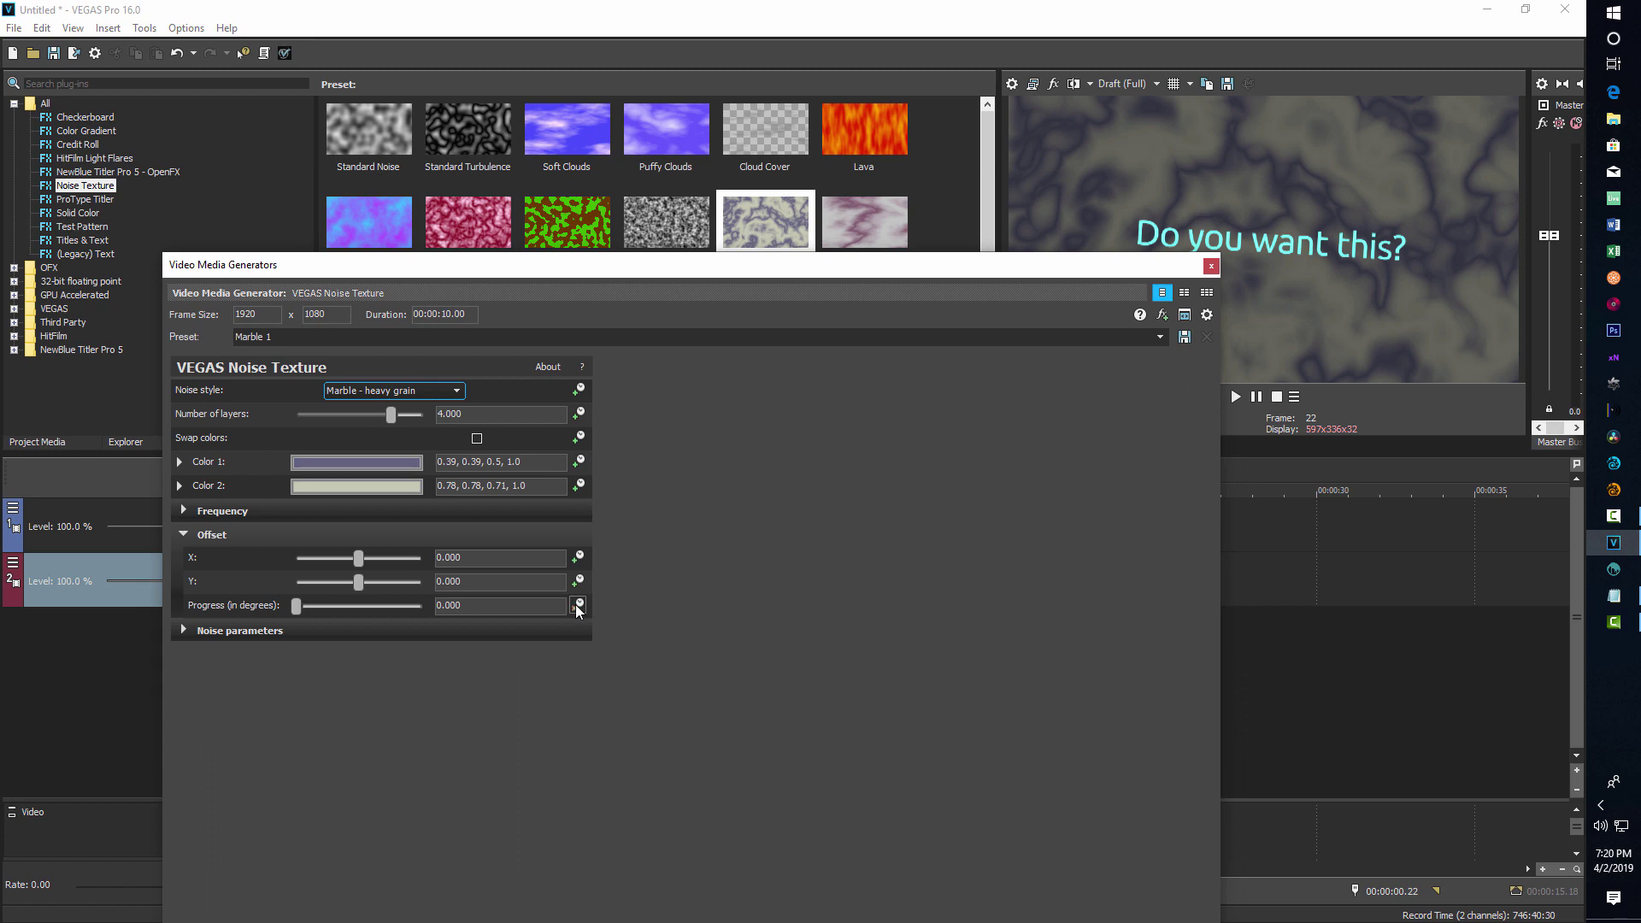
{"action": "left_click_drag", "start_coordinate": [719, 287], "coordinate": [661, 74]}
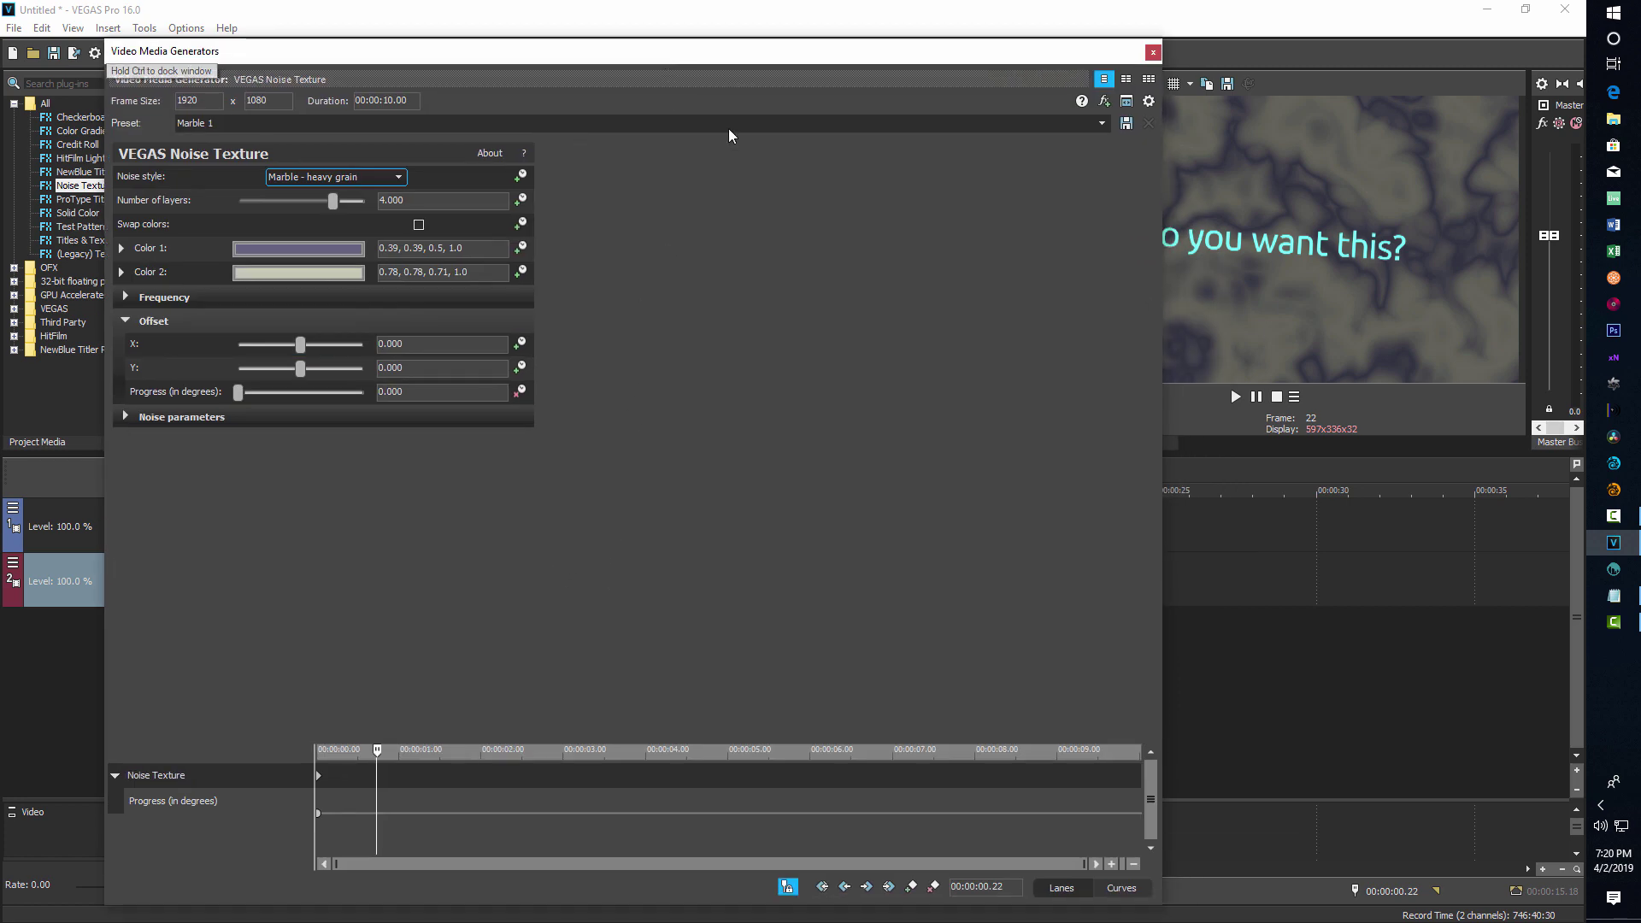
{"action": "left_click", "coordinate": [1137, 804]}
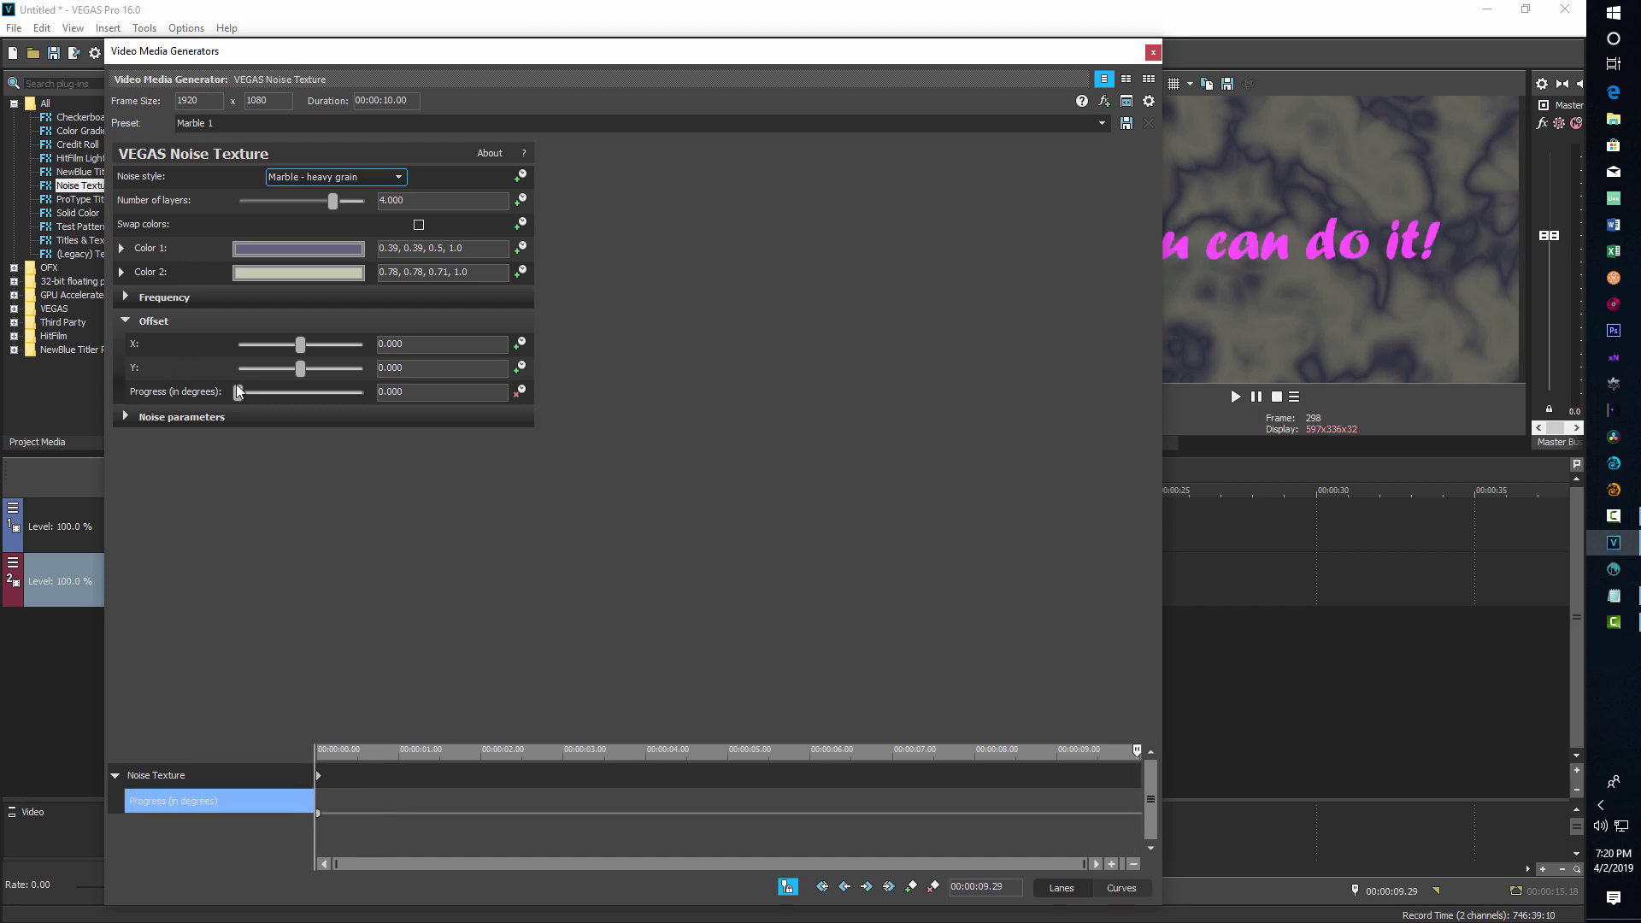
{"action": "left_click_drag", "start_coordinate": [238, 394], "coordinate": [242, 400]}
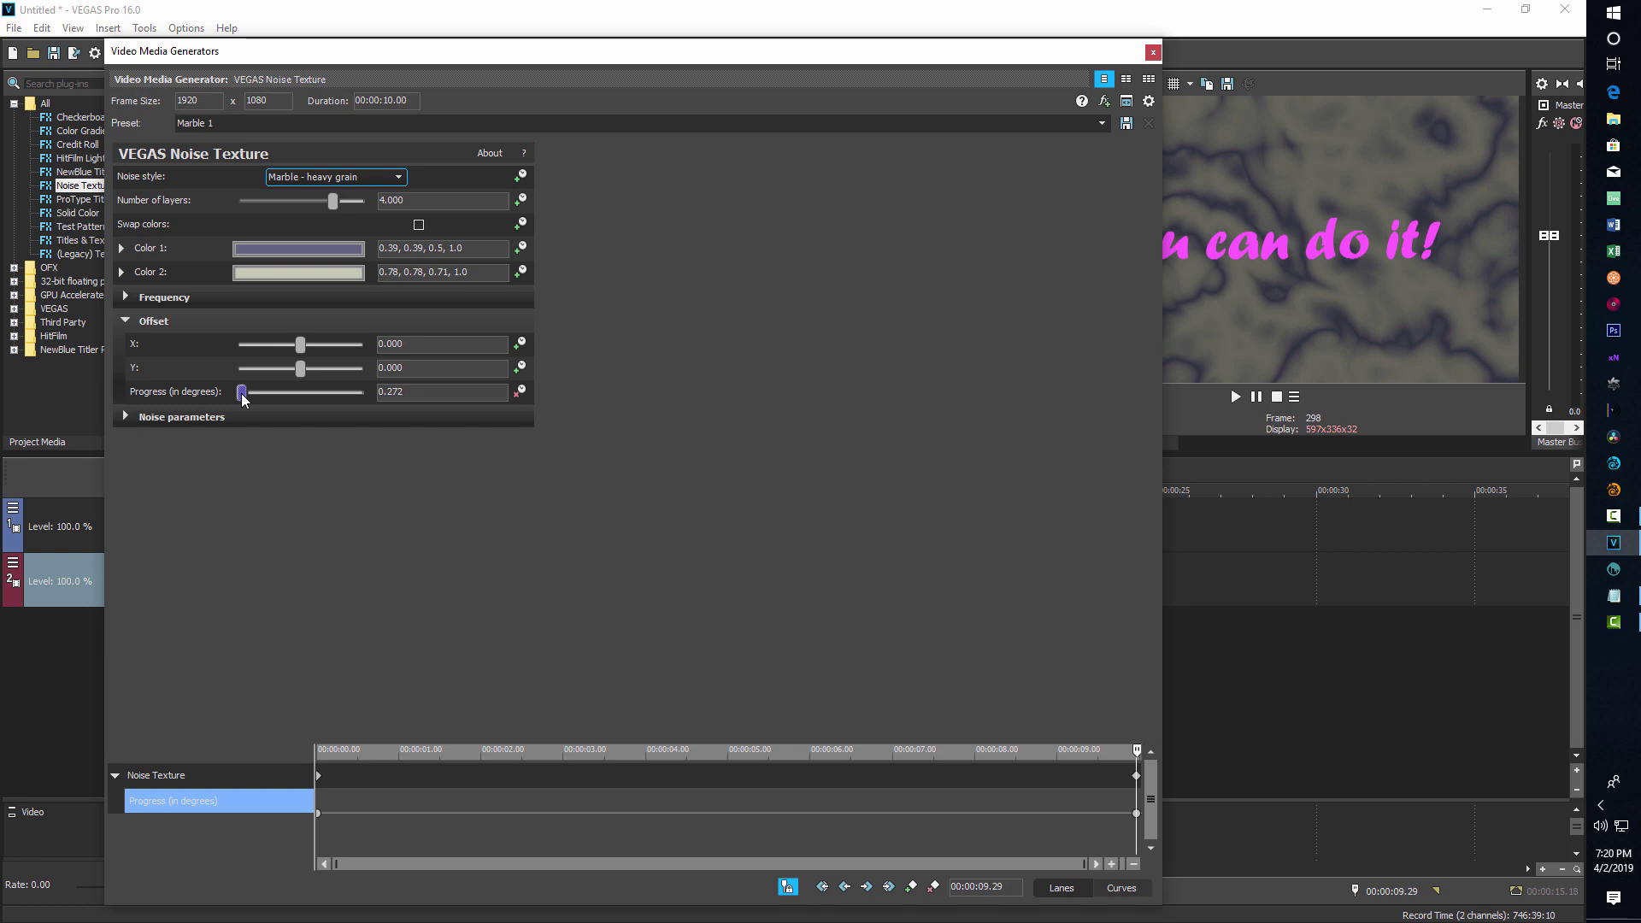
{"action": "left_click", "coordinate": [1154, 53]}
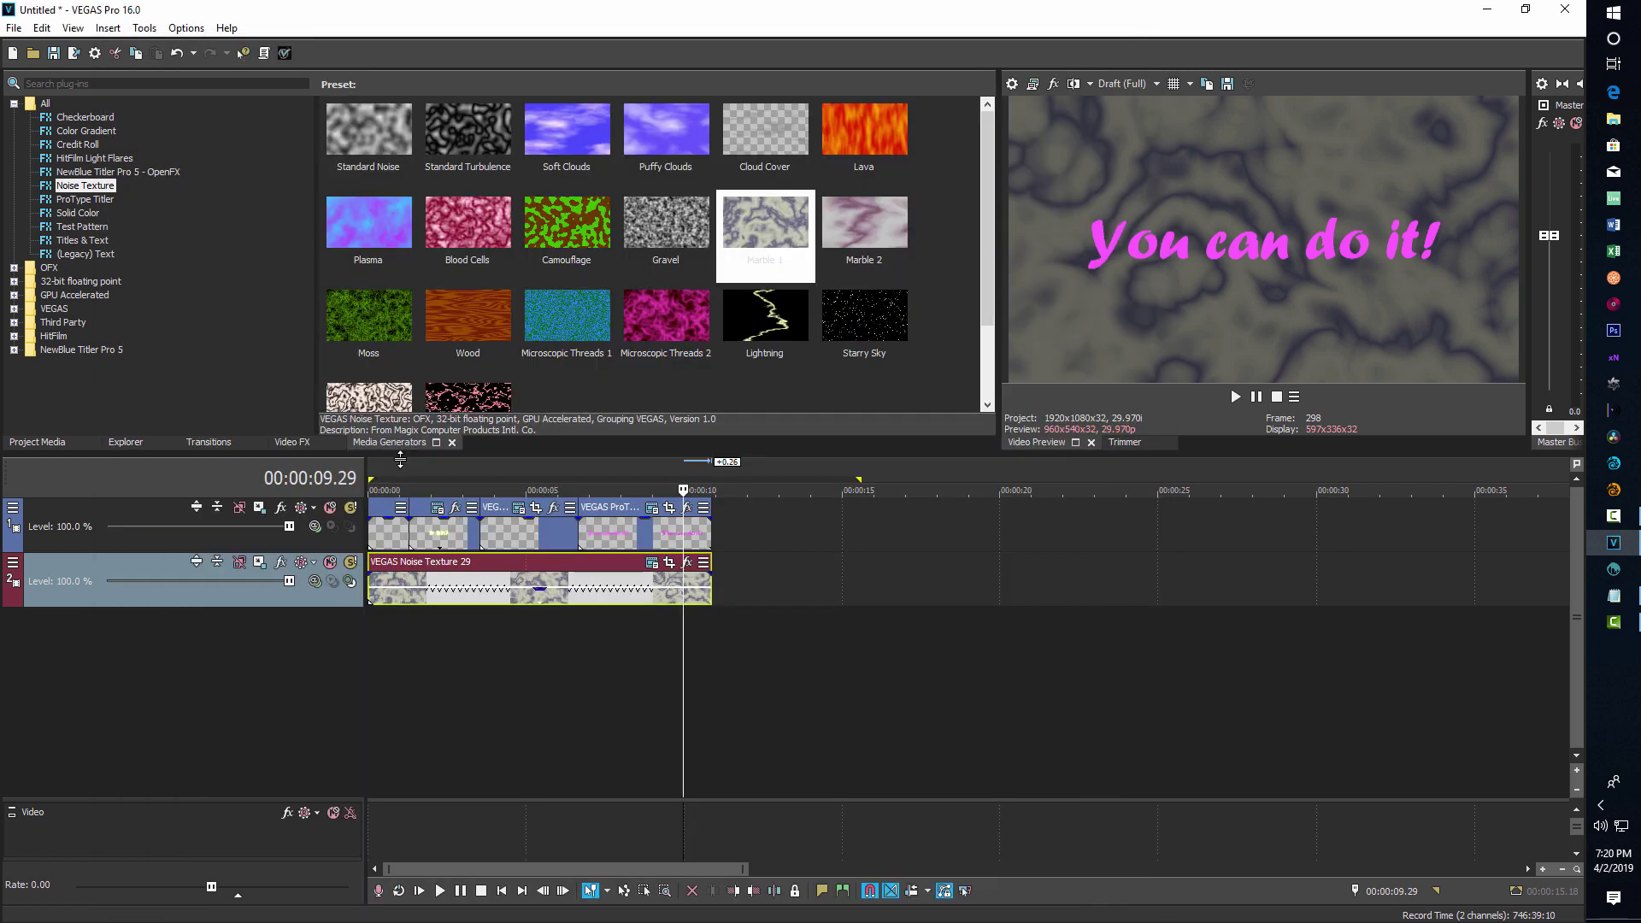
Extend the noise texture past the last title to about 00:00:12.15, playing the sequence from the start before and after the change
{"action": "left_click", "coordinate": [370, 637]}
{"action": "key", "text": "space"}
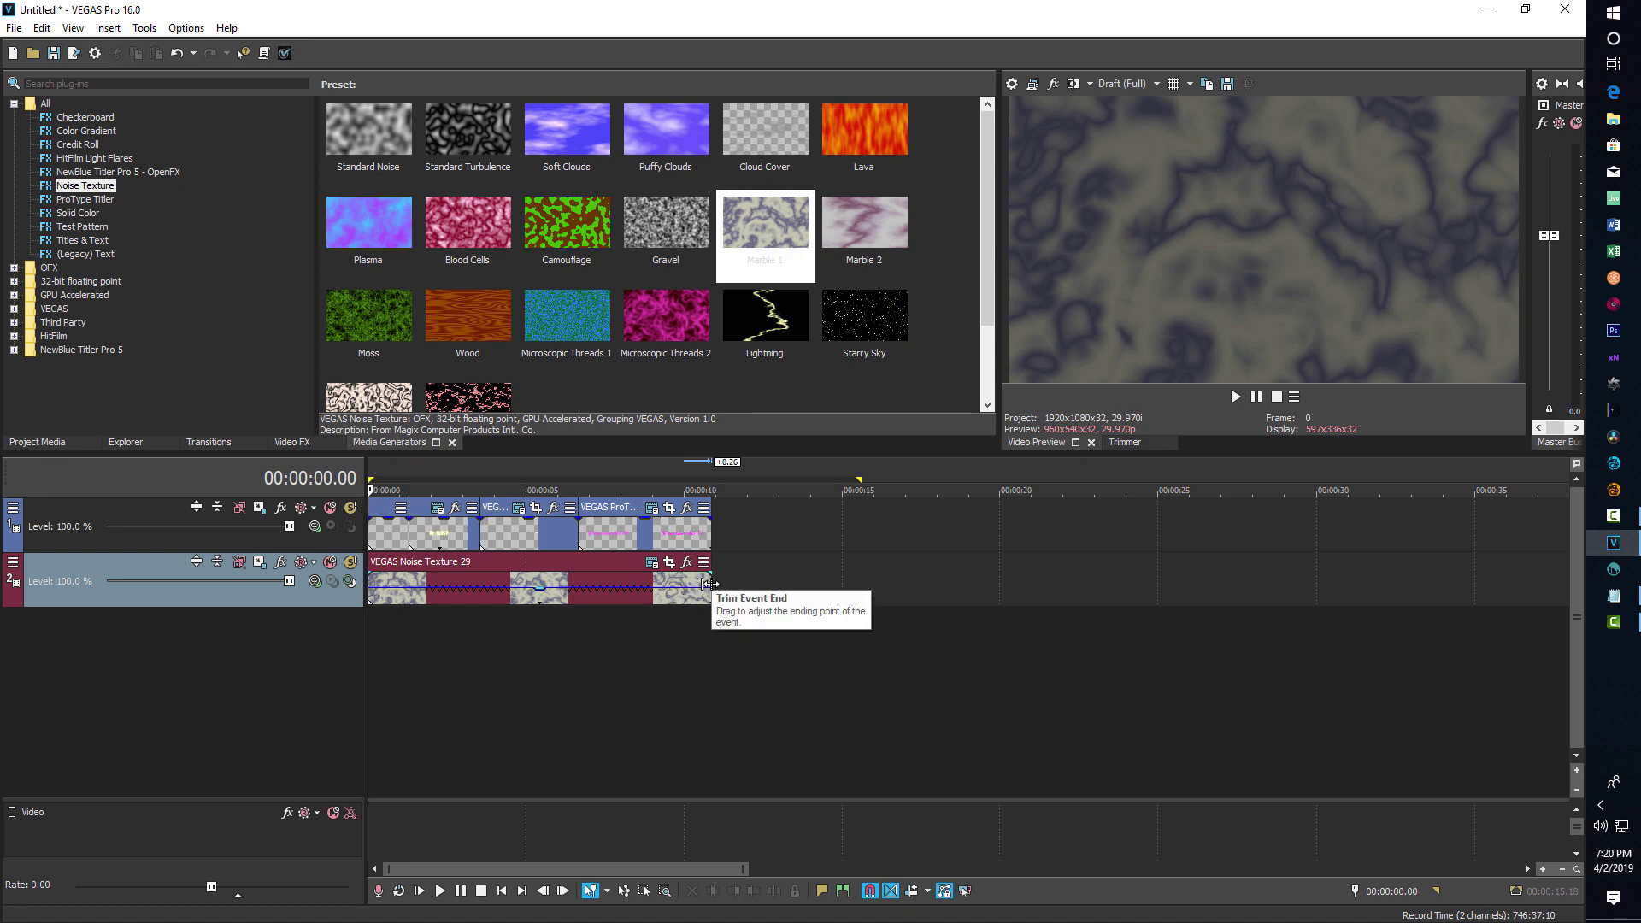
{"action": "left_click_drag", "start_coordinate": [709, 584], "coordinate": [759, 583]}
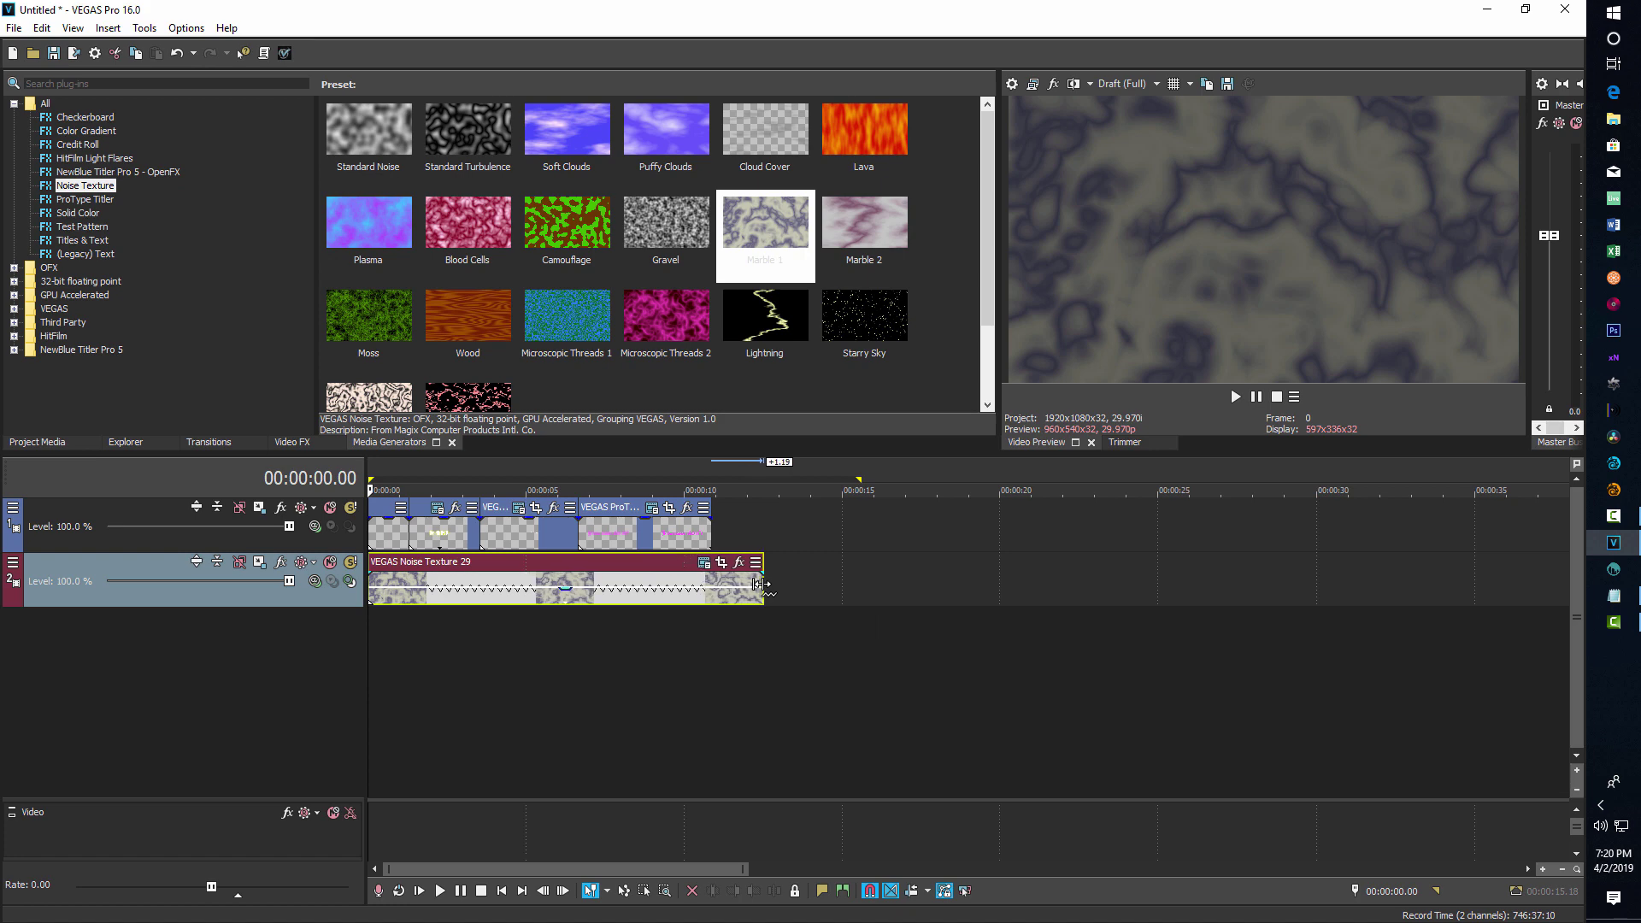
{"action": "left_click", "coordinate": [375, 644]}
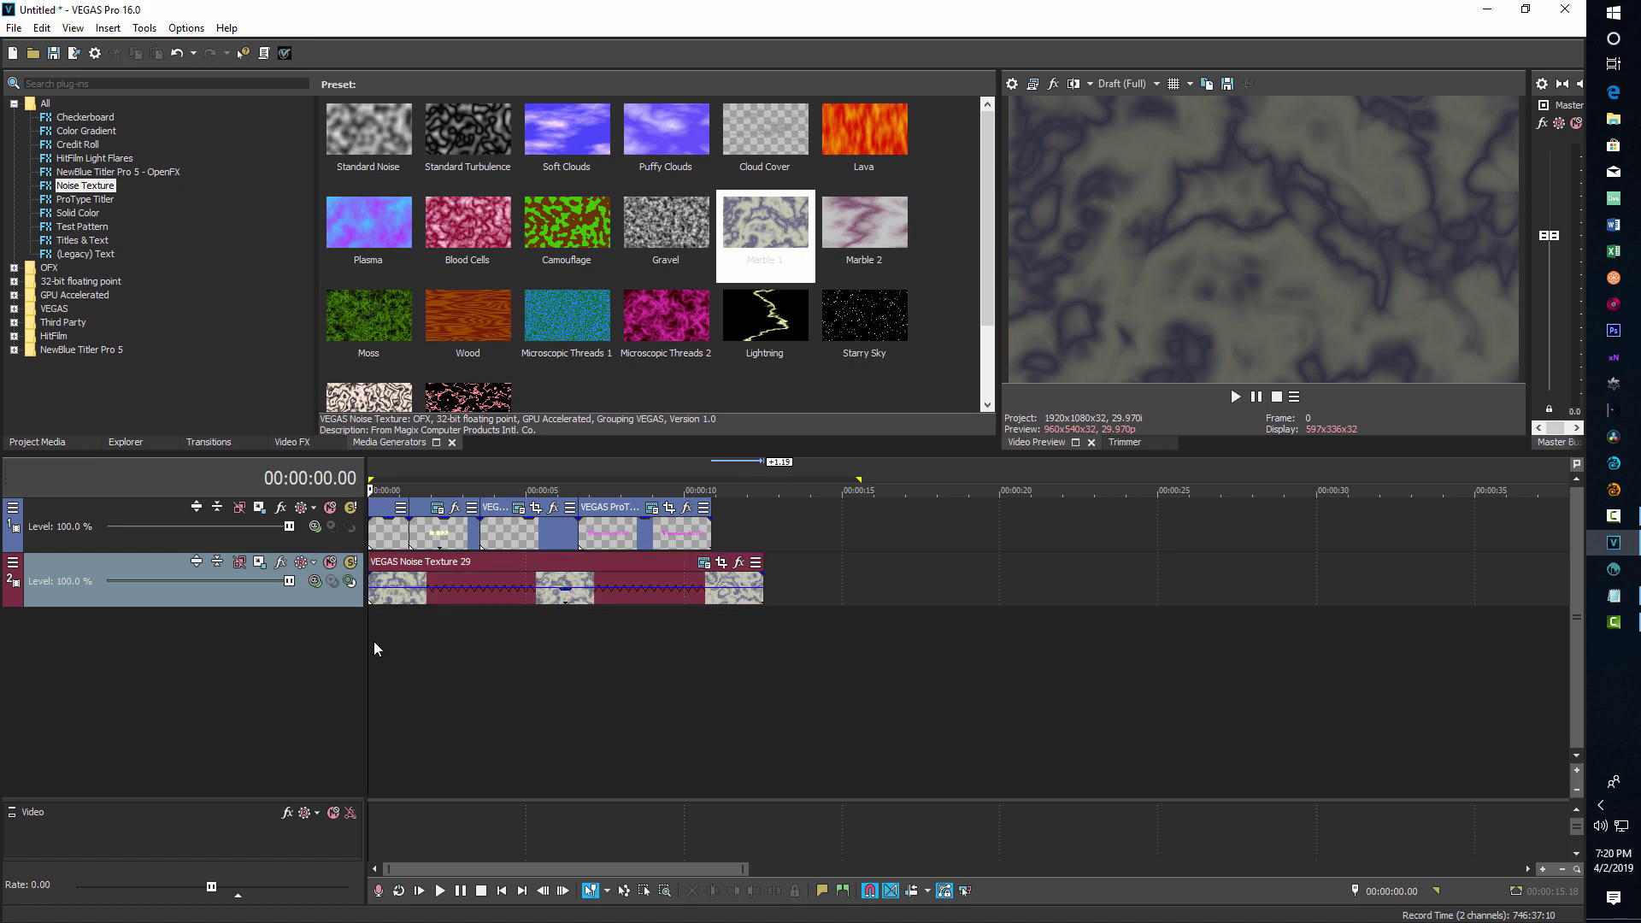
{"action": "key", "text": "space"}
Set the project properties to 32-bit floating point (video levels) pixel format, Best full-resolution rendering quality and Disable resample
{"action": "left_click", "coordinate": [94, 53]}
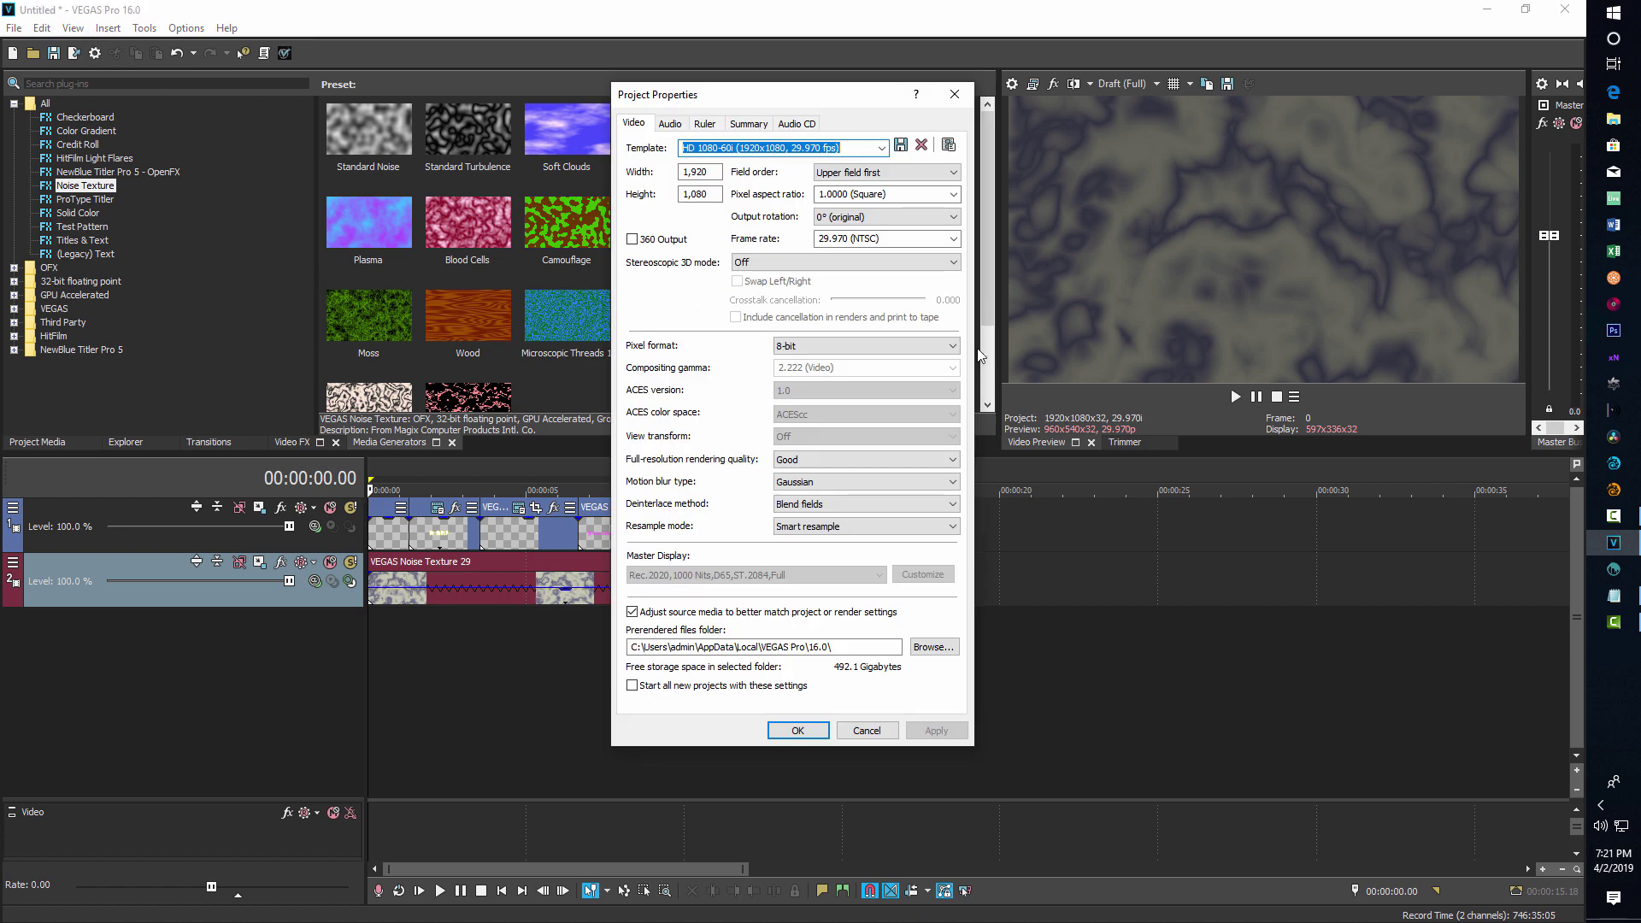
{"action": "left_click", "coordinate": [945, 347]}
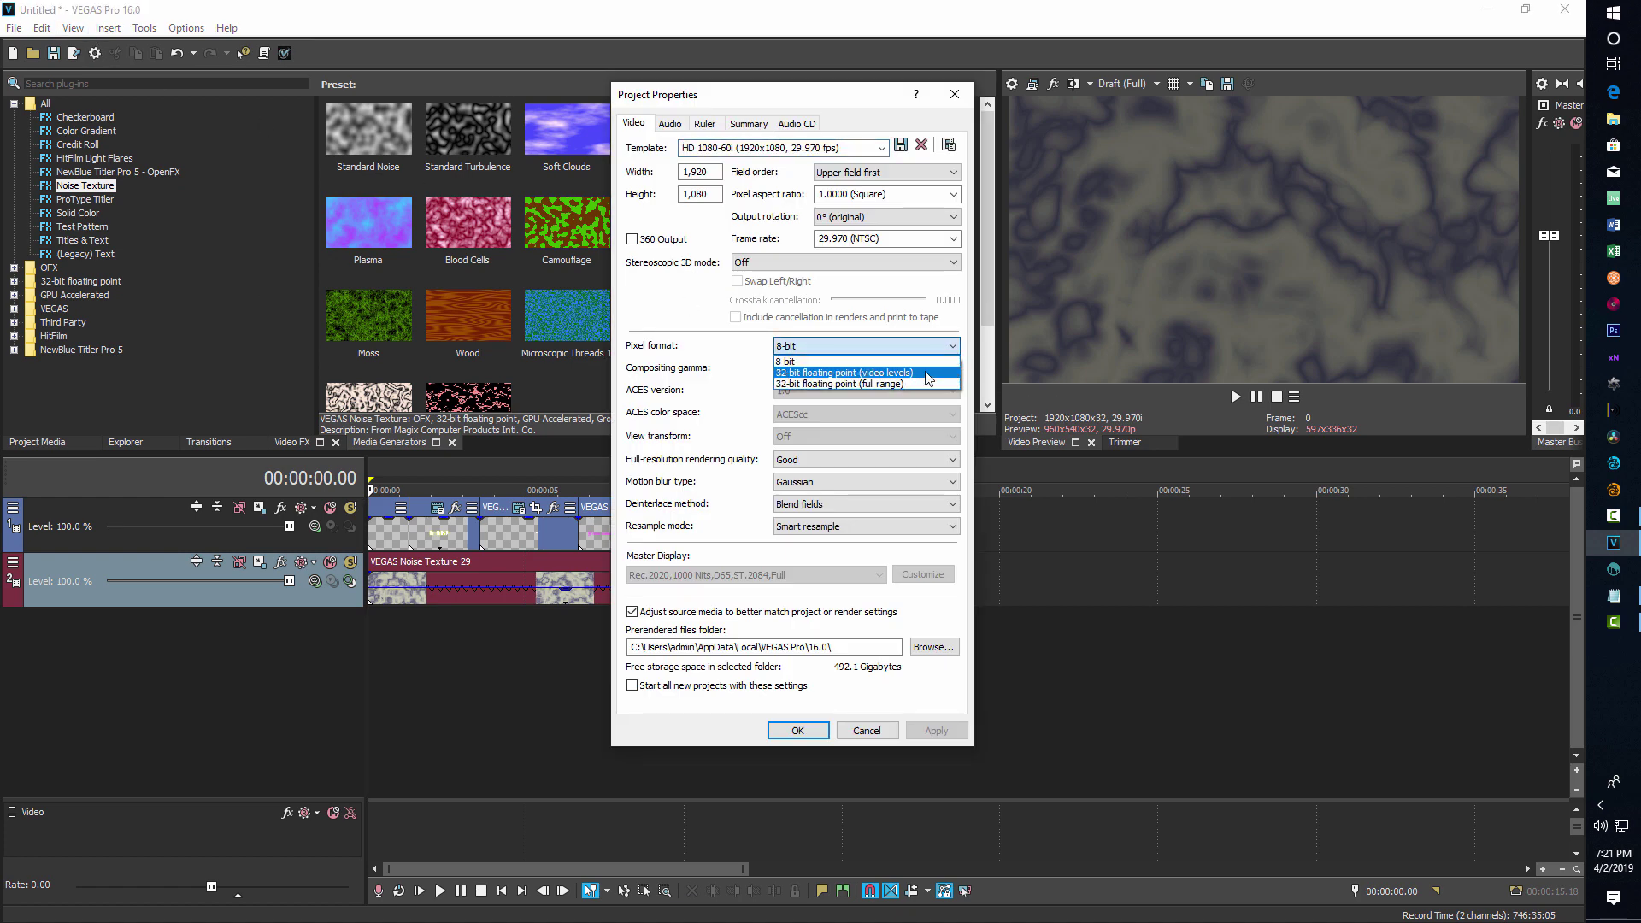
{"action": "left_click", "coordinate": [928, 373]}
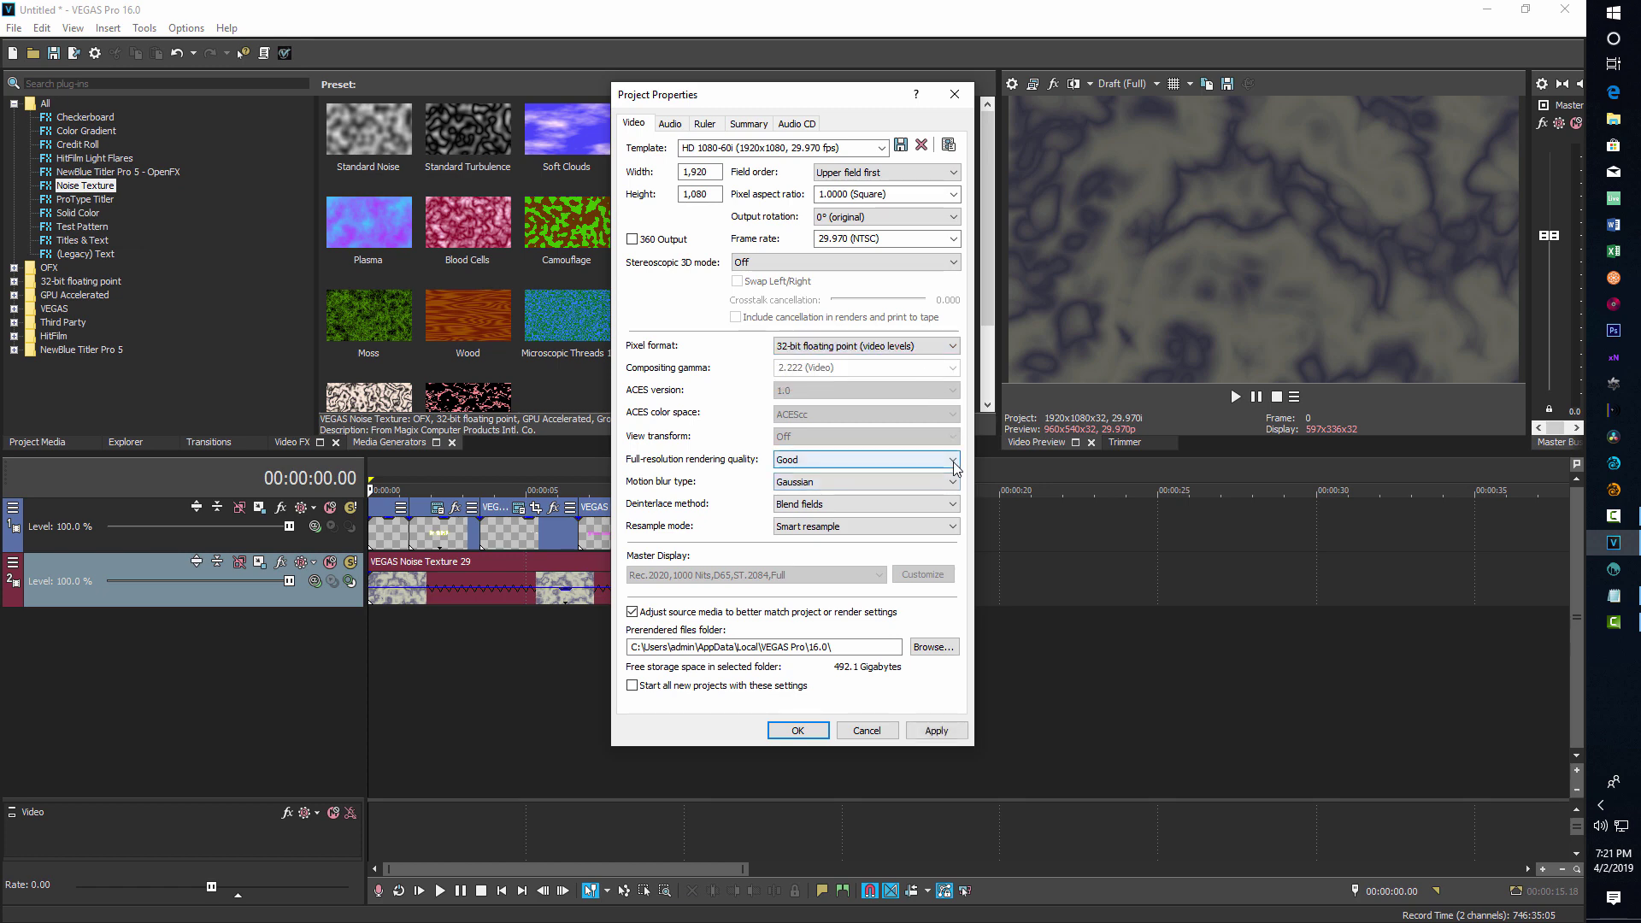
{"action": "left_click", "coordinate": [955, 466]}
{"action": "left_click", "coordinate": [881, 508]}
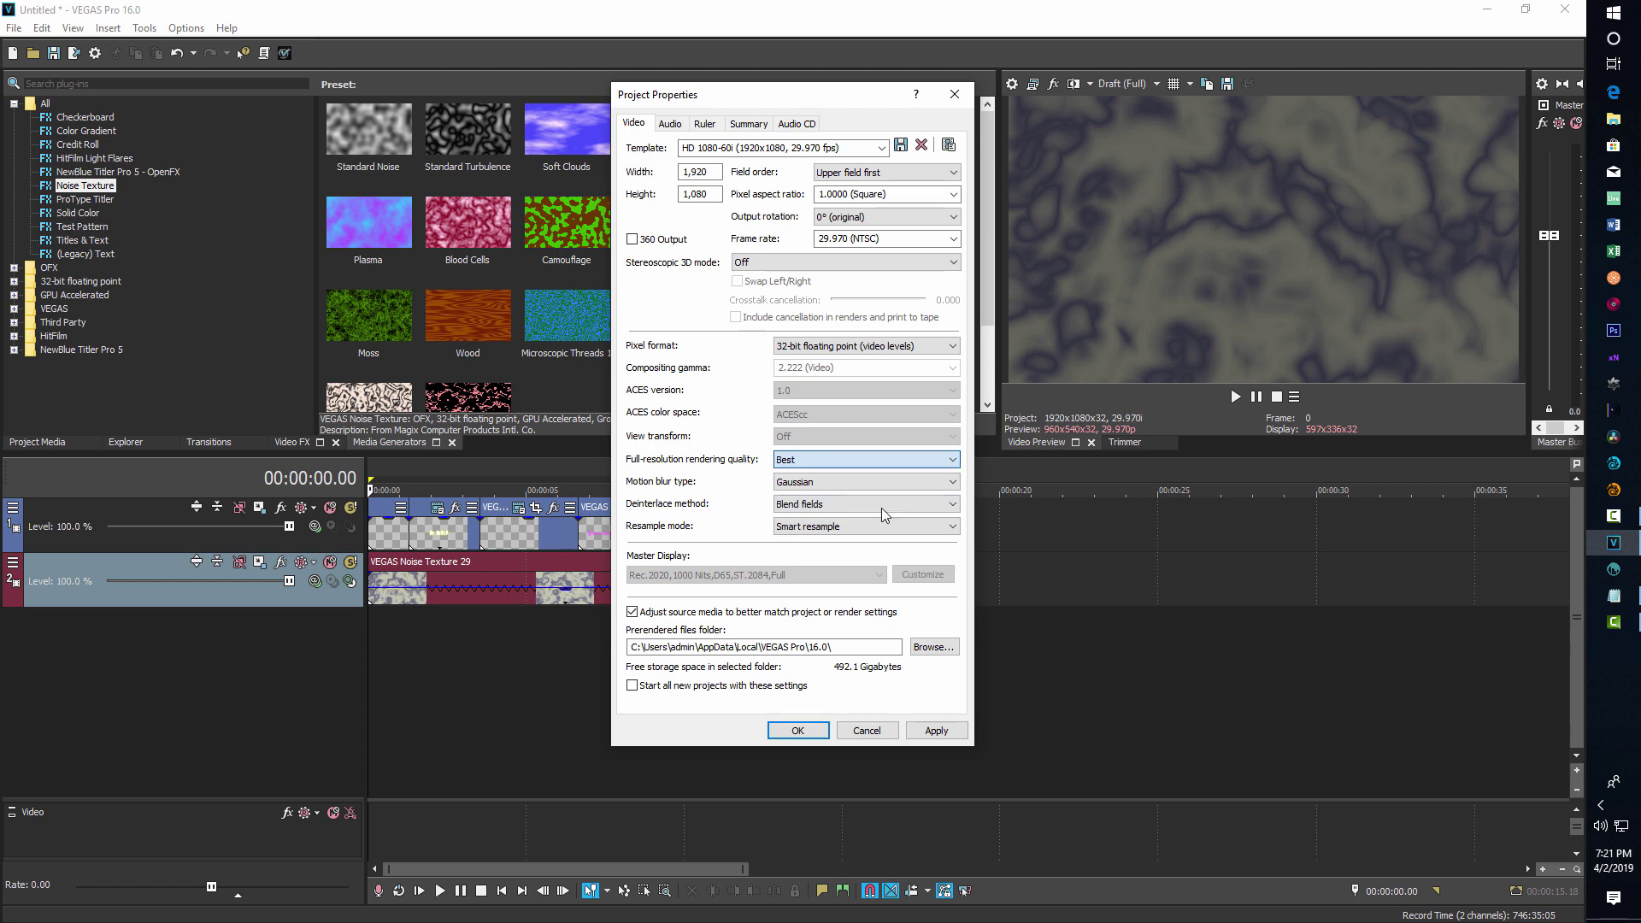
{"action": "left_click", "coordinate": [949, 528]}
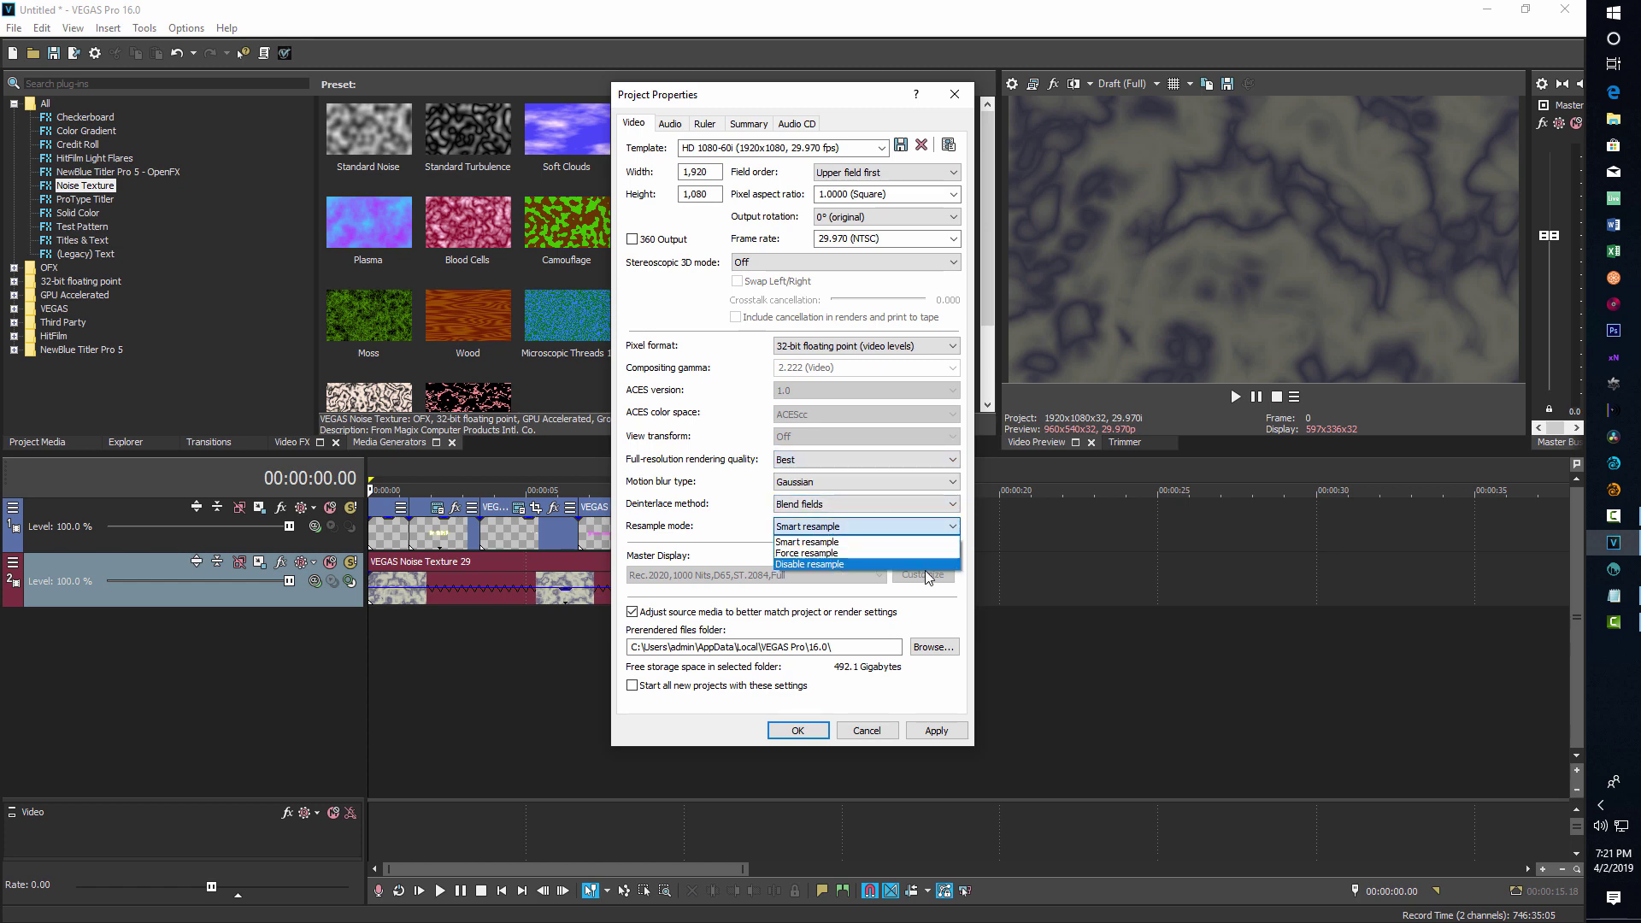
{"action": "left_click", "coordinate": [927, 565]}
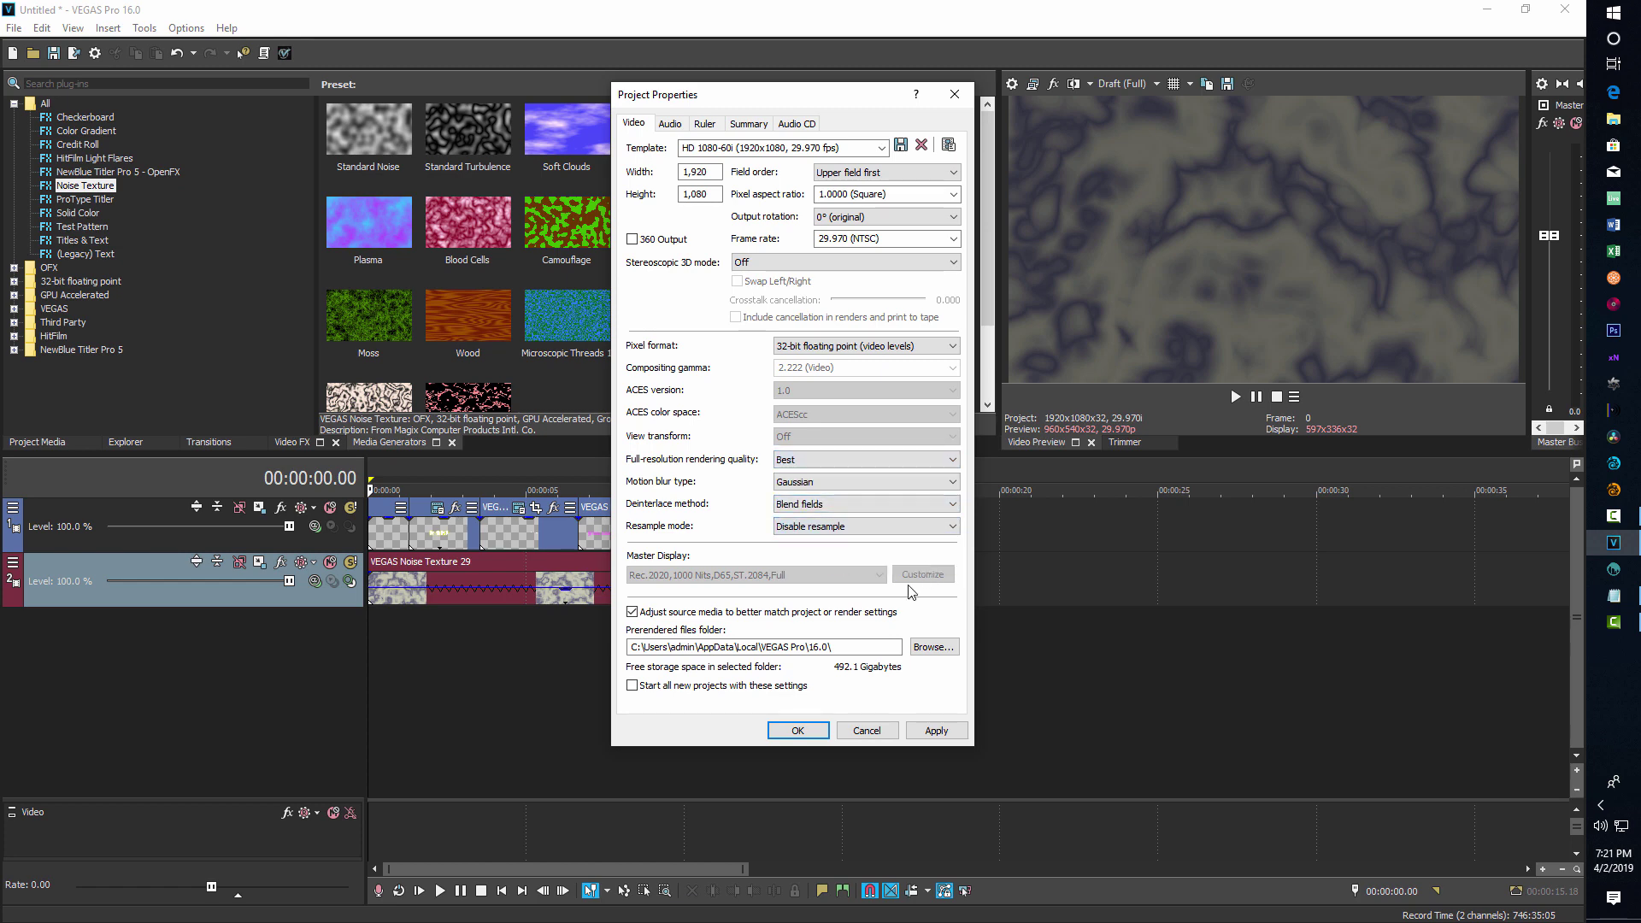
{"action": "left_click", "coordinate": [811, 732]}
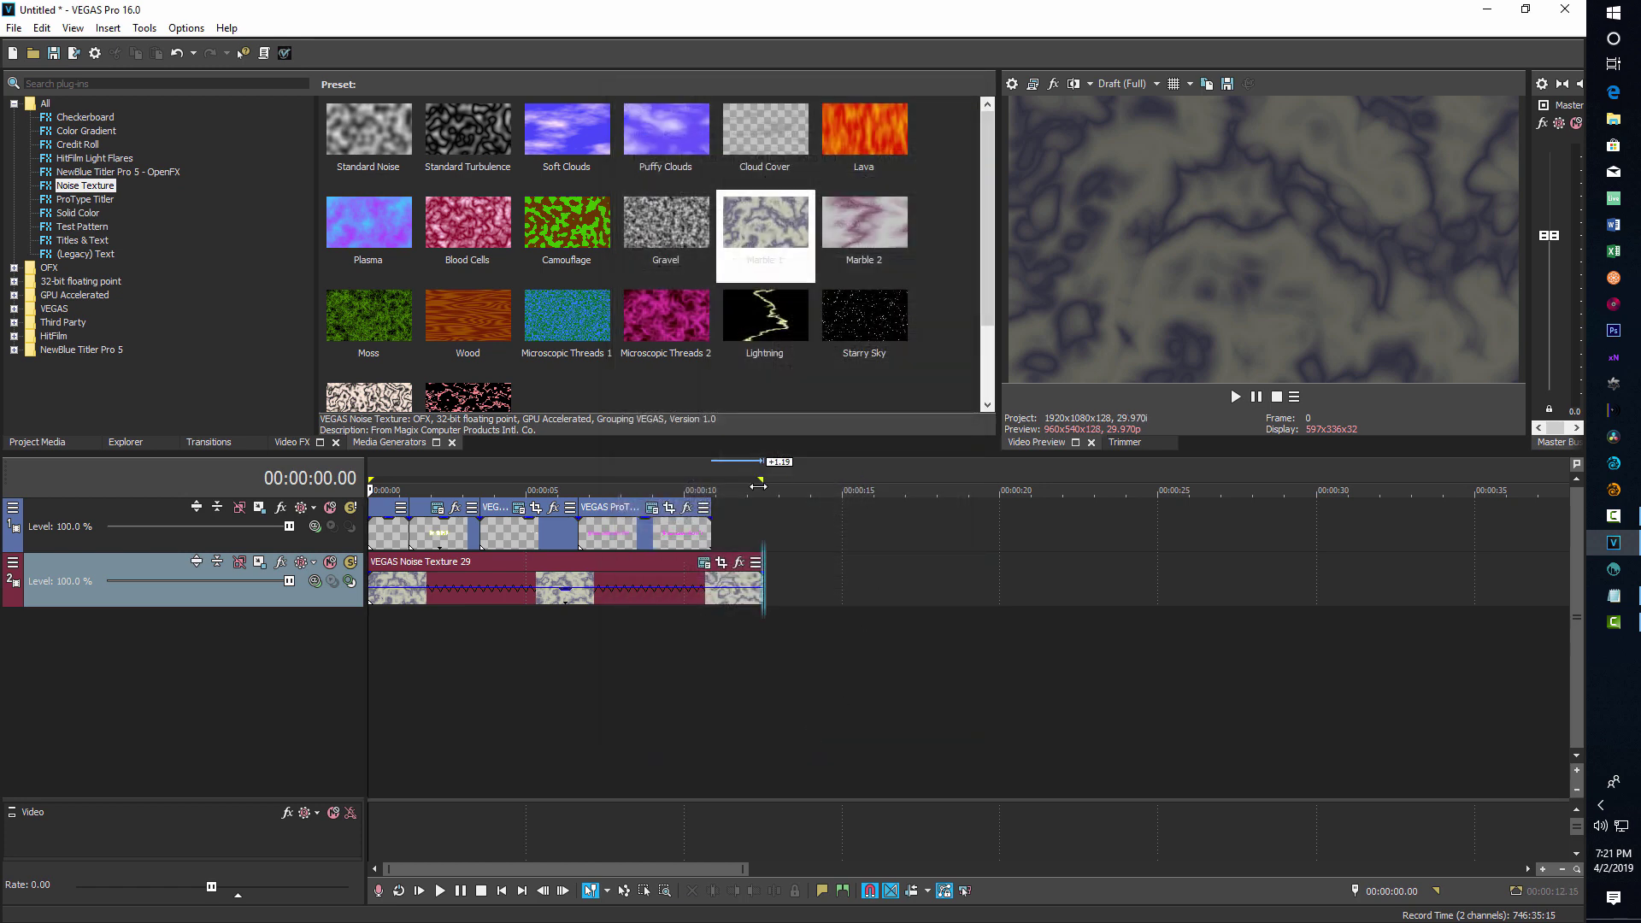
{"action": "left_click", "coordinate": [12, 28]}
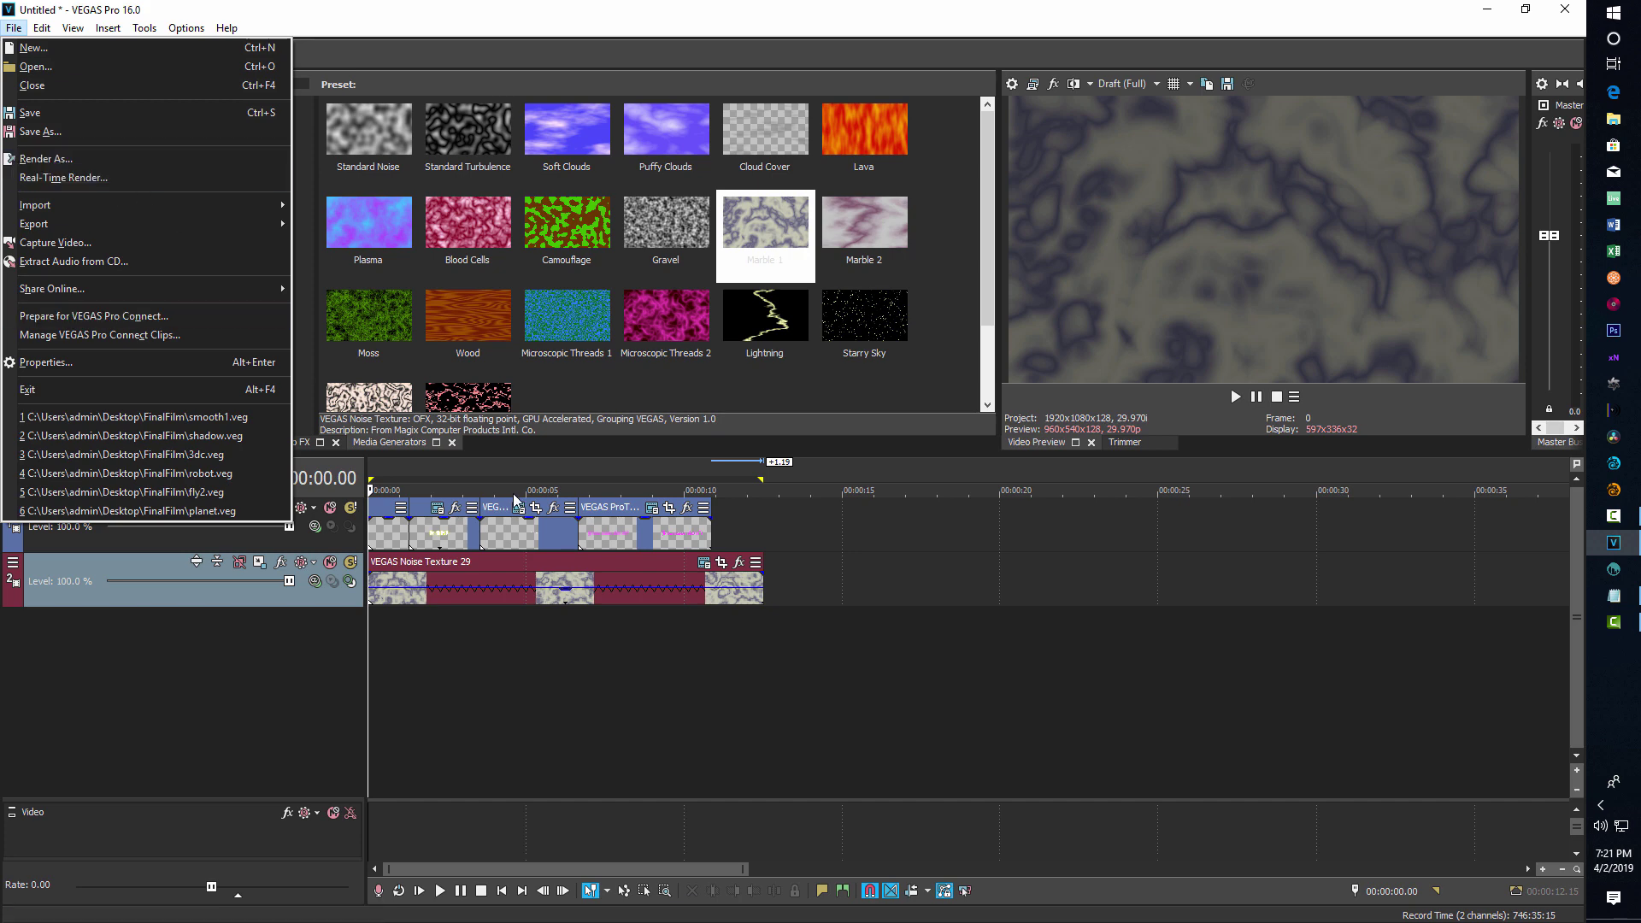
{"action": "left_click", "coordinate": [659, 382]}
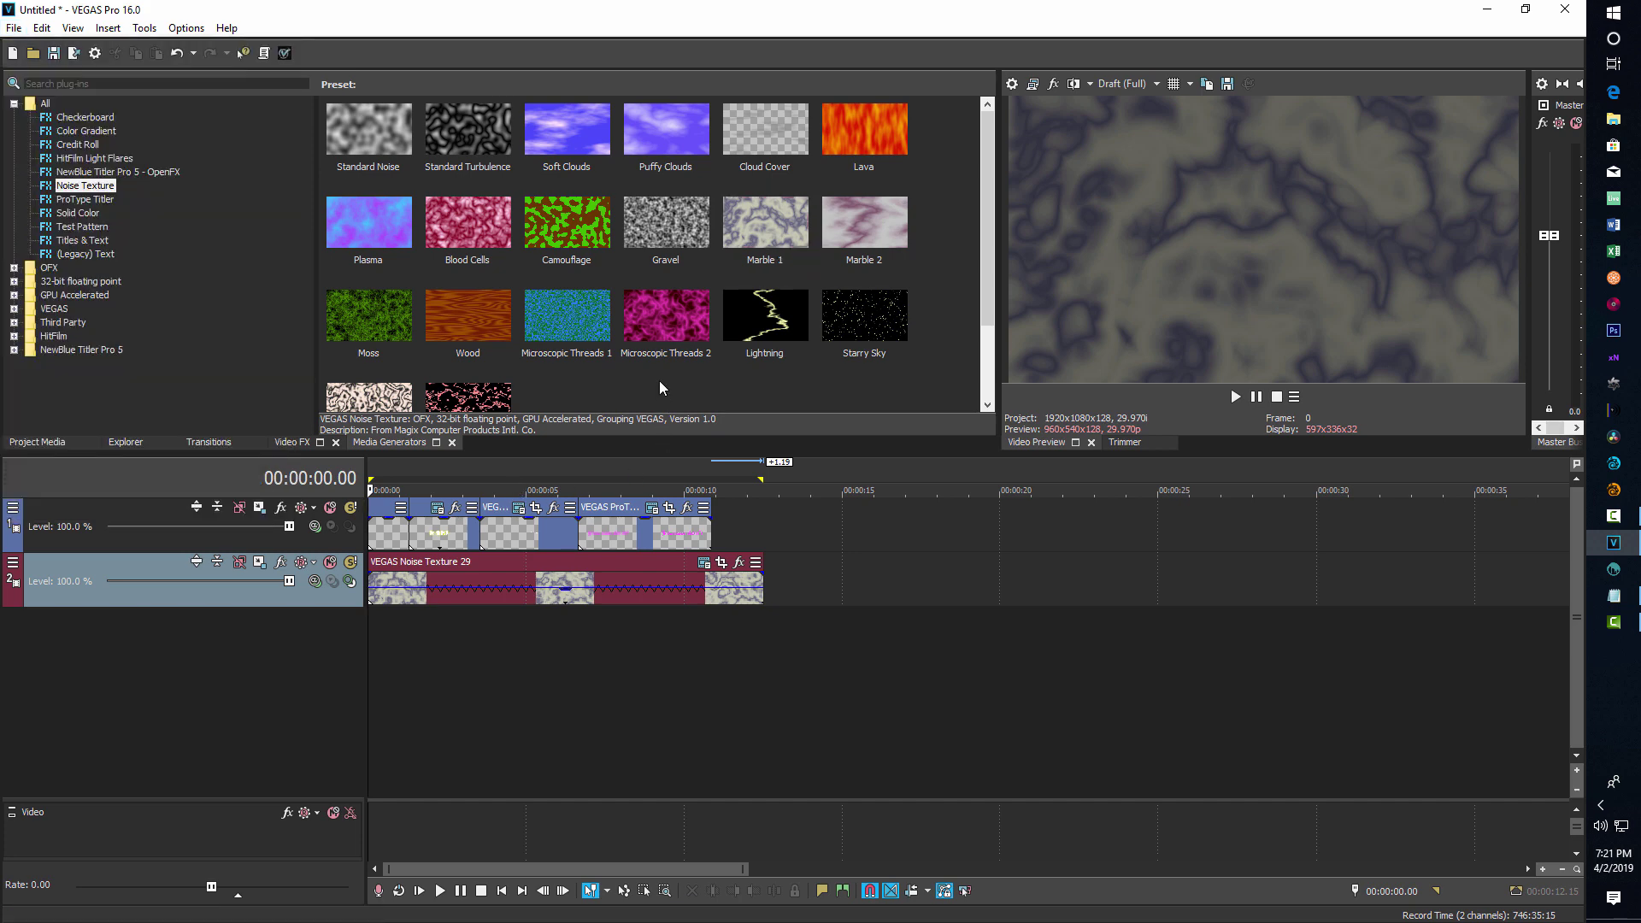